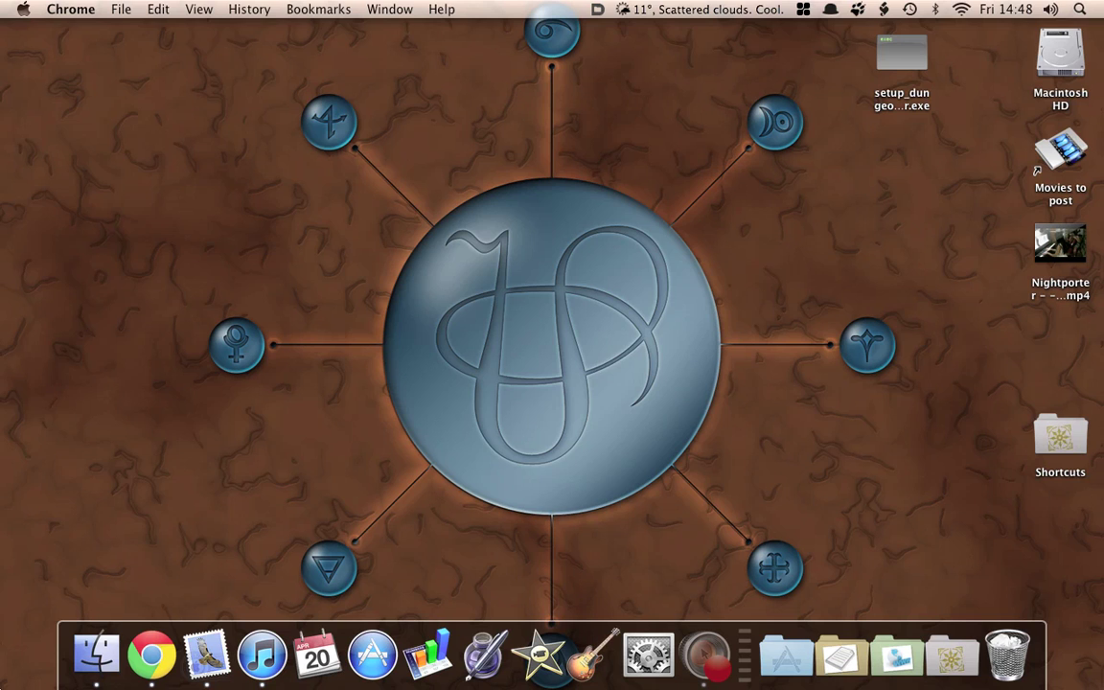
# Switch to Chrome to view the GOG.com games catalogue, minimise its window and select the setup .exe file on the desktop.
pyautogui.rightClick(151, 655)
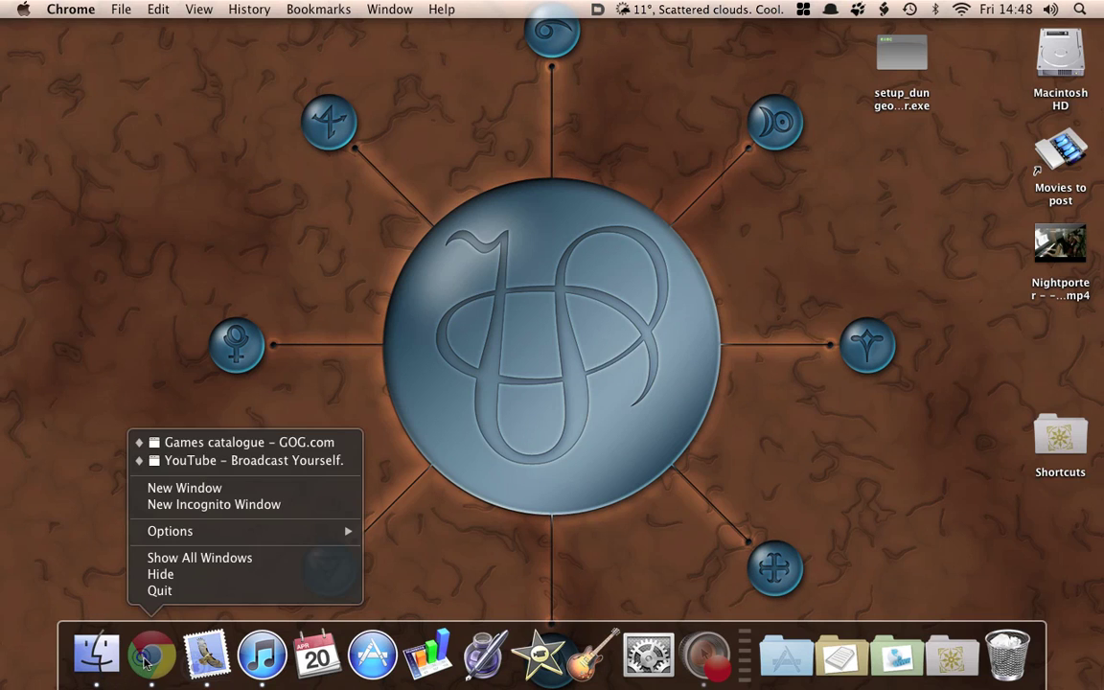
pyautogui.click(209, 444)
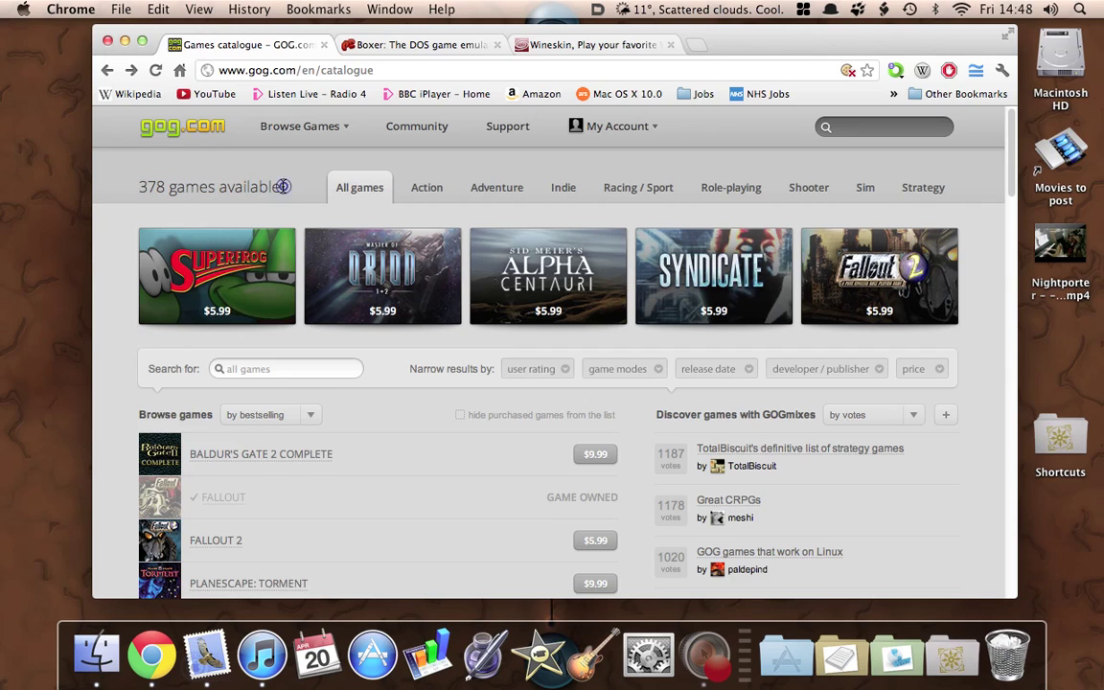
pyautogui.click(255, 166)
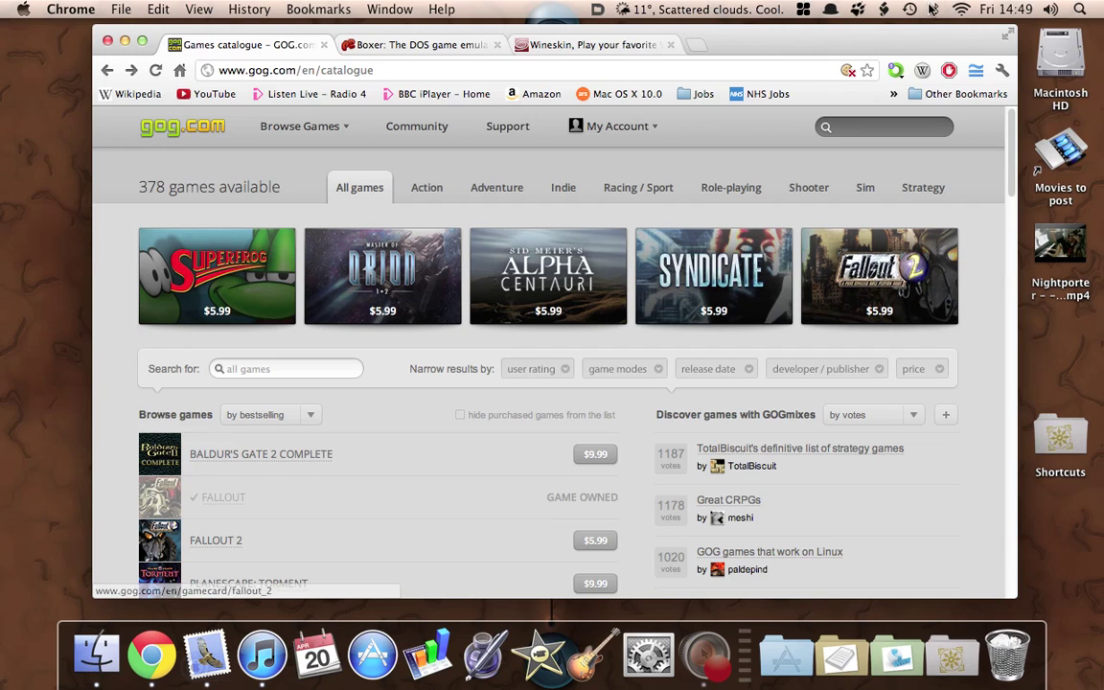
pyautogui.click(125, 41)
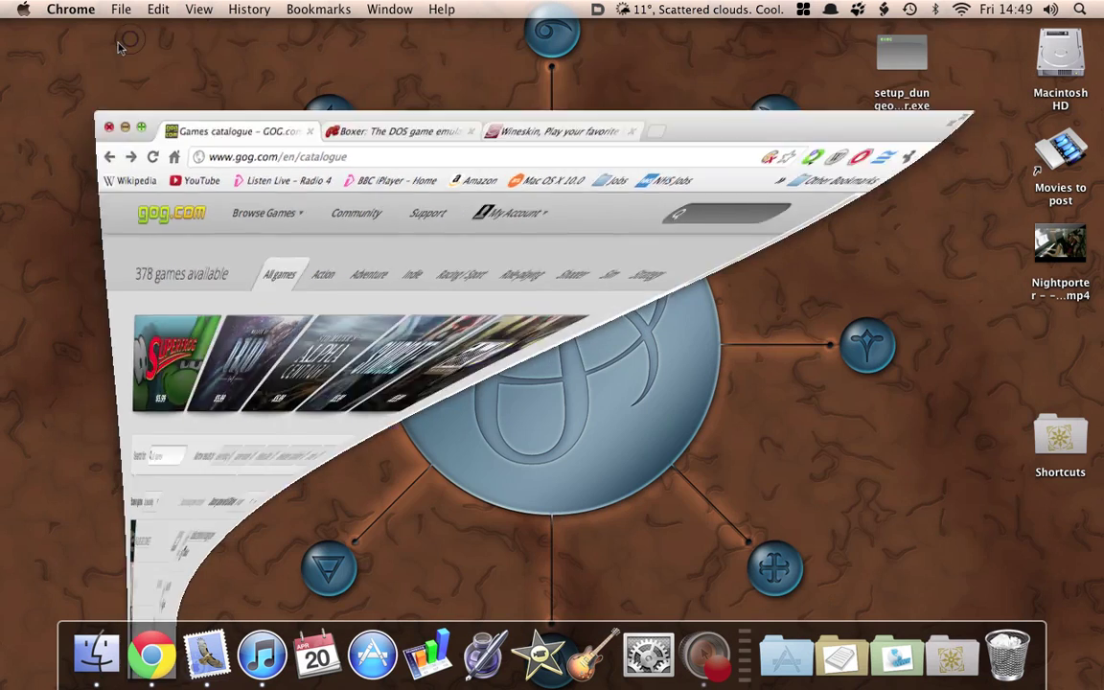
pyautogui.click(902, 57)
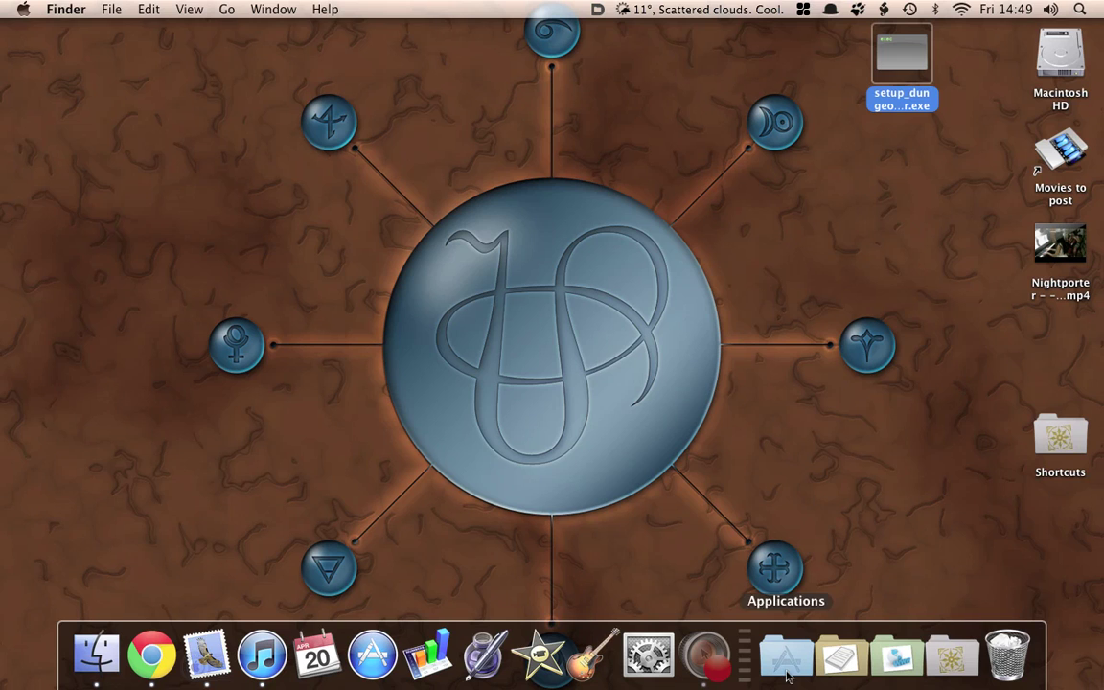
# Return to the GOG.com window in Chrome and open the Downloads page of the Wineskin website.
pyautogui.rightClick(151, 654)
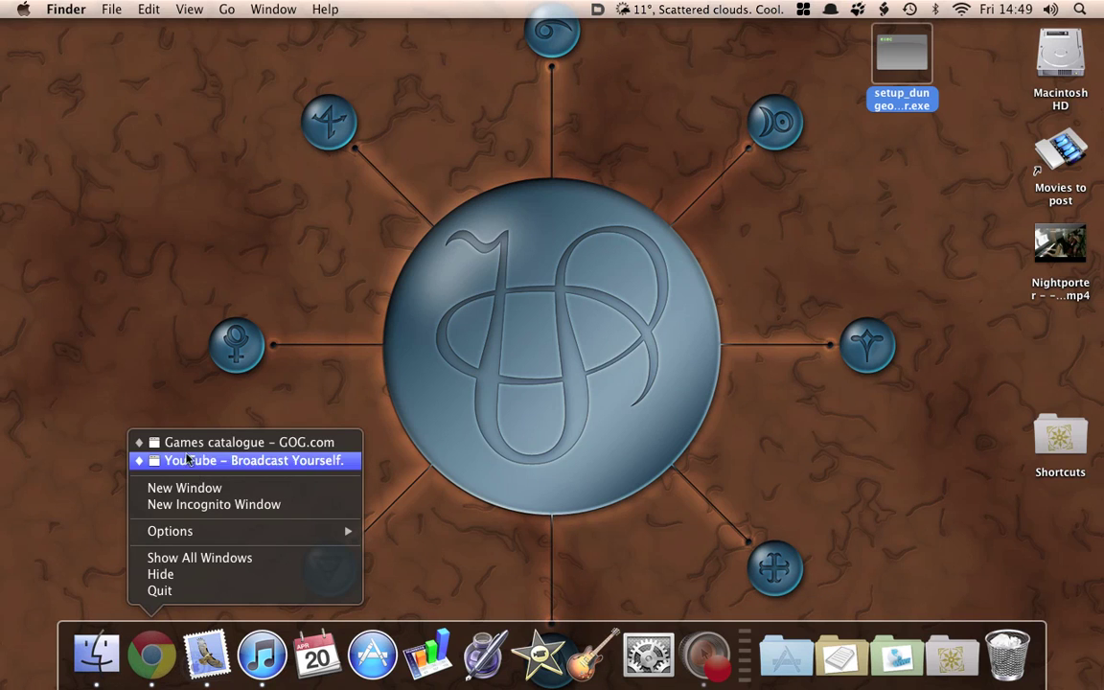
pyautogui.click(182, 443)
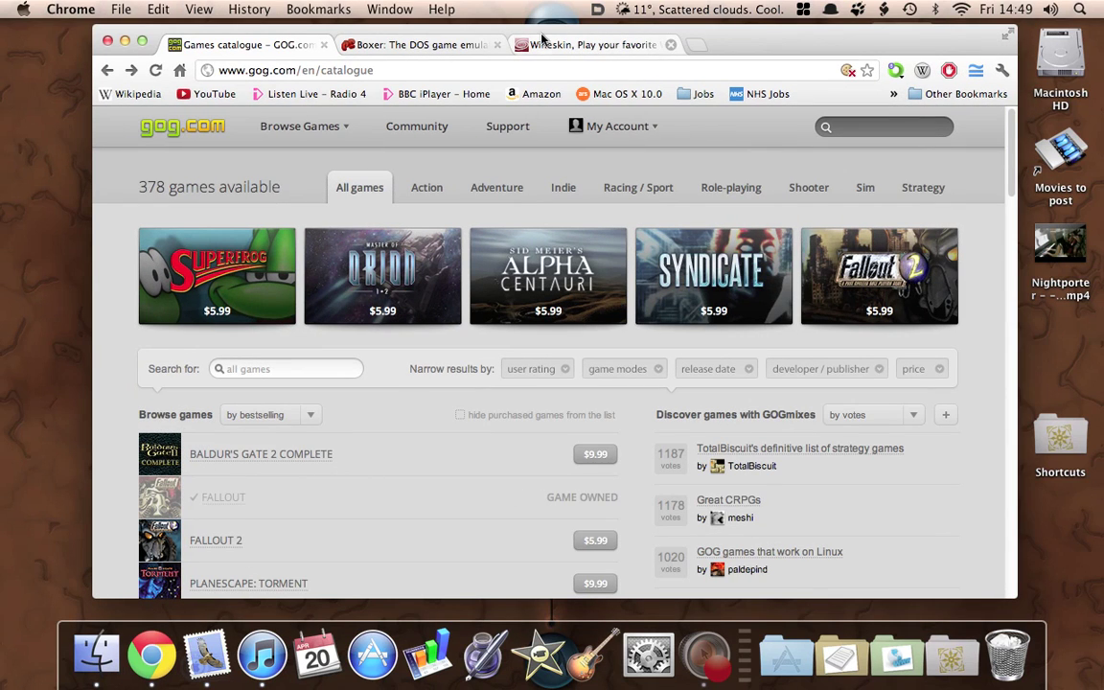
pyautogui.click(567, 46)
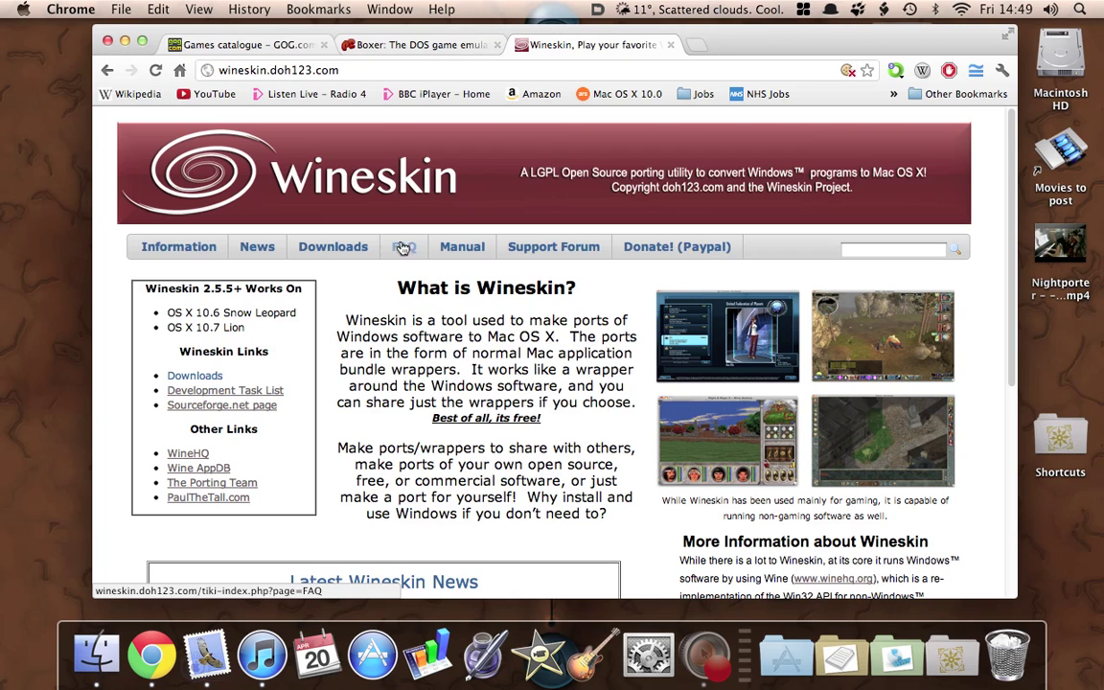
pyautogui.click(327, 255)
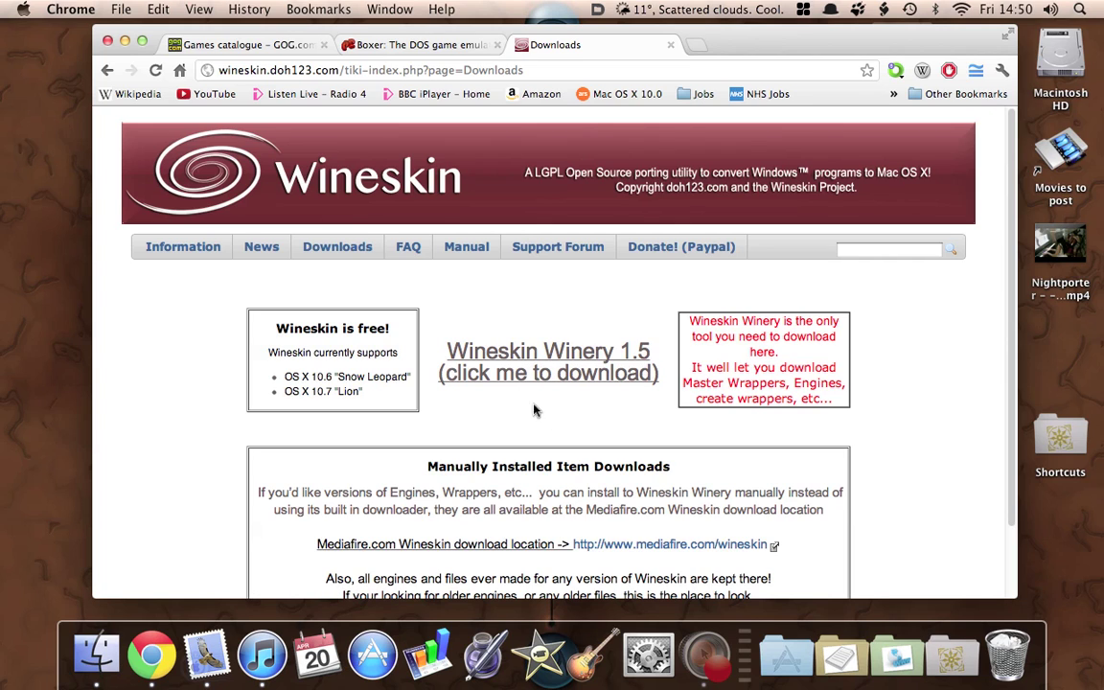
# Browse the bestselling games list in the GOG.com catalogue and minimise the browser window.
pyautogui.click(230, 45)
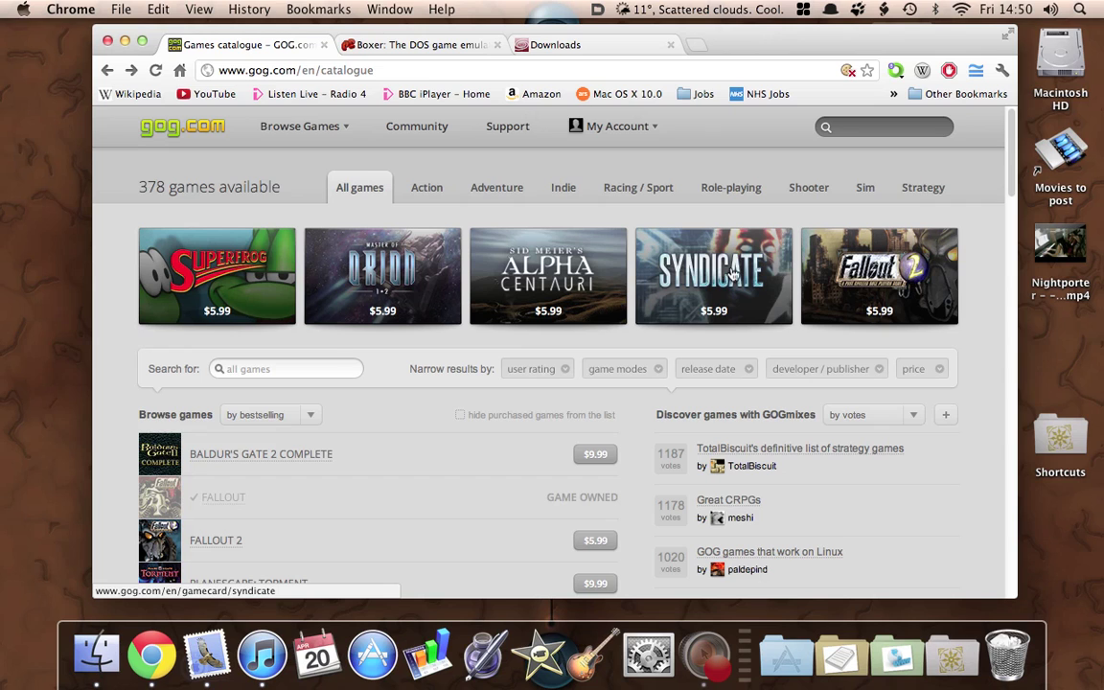
pyautogui.scroll(-3, 727, 288)
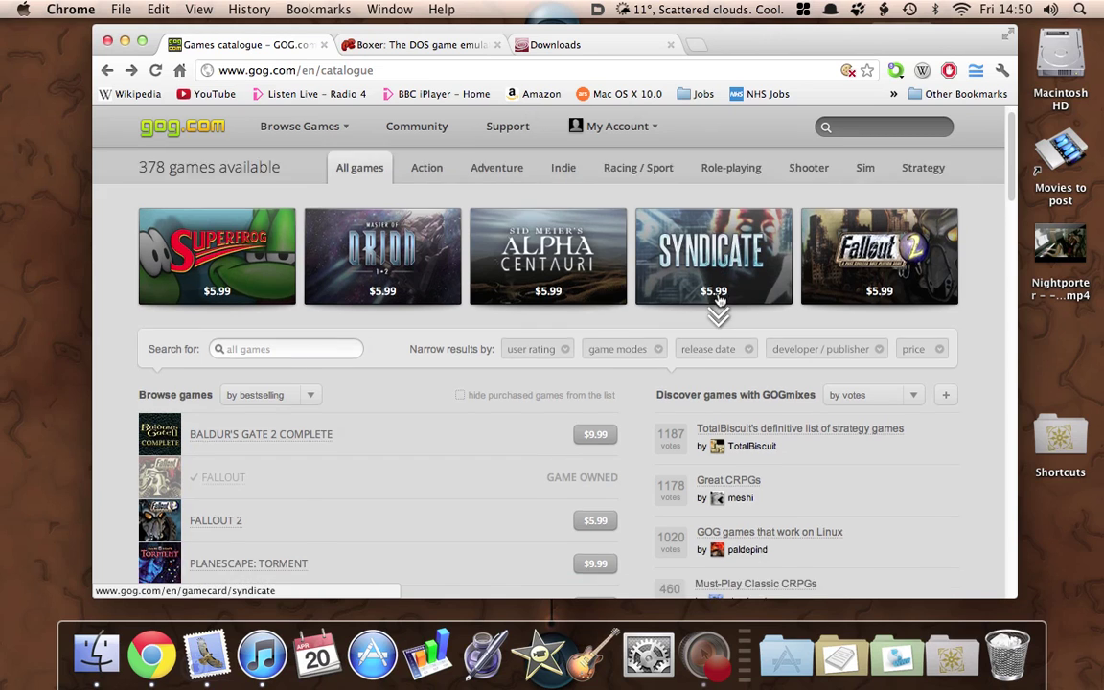
pyautogui.scroll(-3, 724, 295)
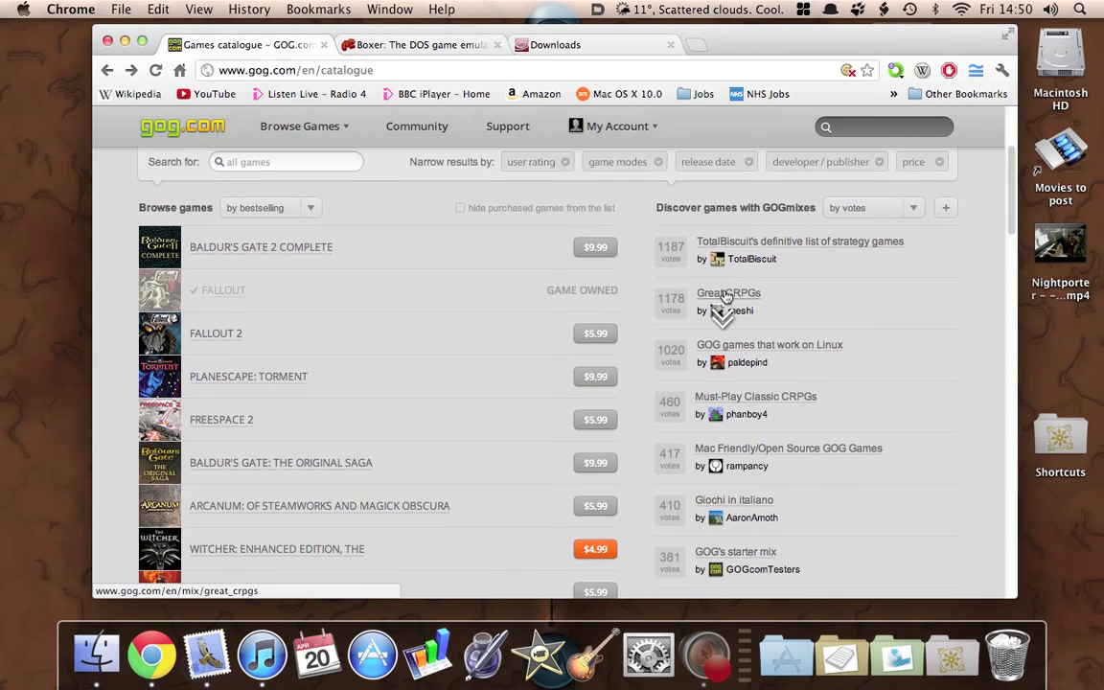
pyautogui.scroll(-3, 729, 295)
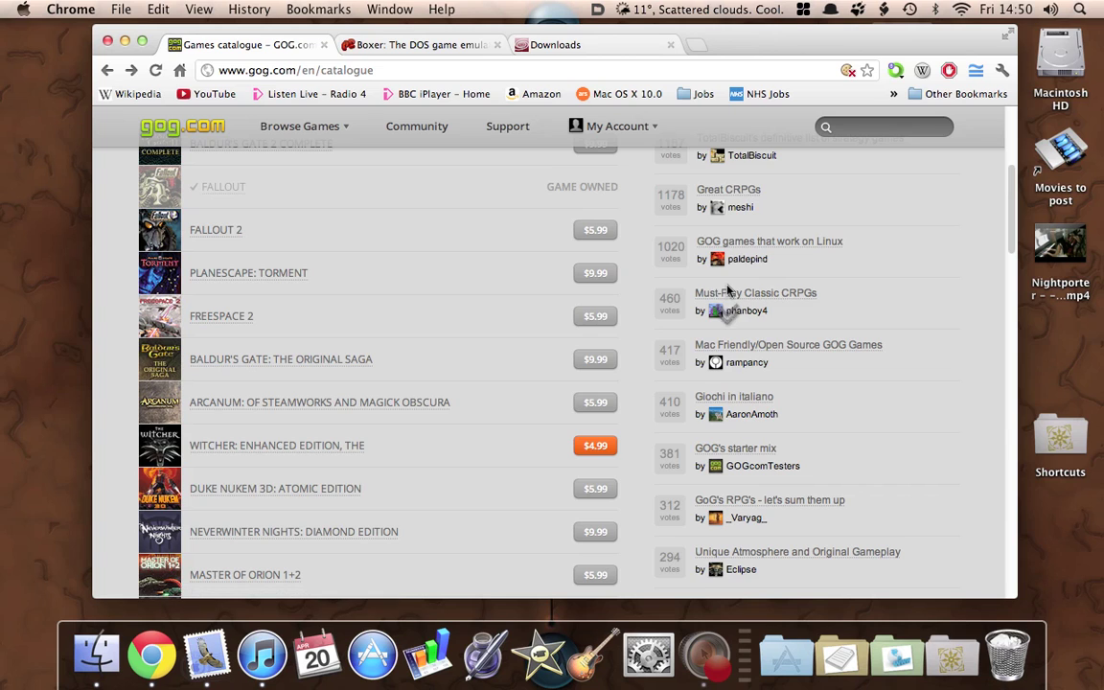
pyautogui.scroll(-3, 729, 289)
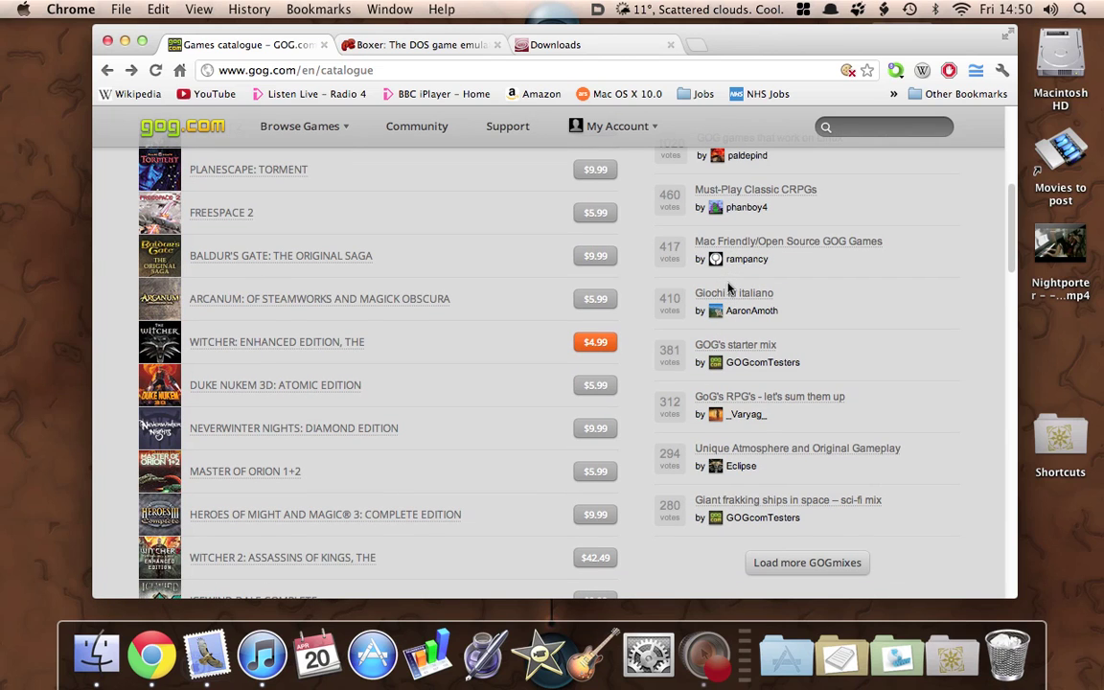
pyautogui.scroll(-6, 729, 288)
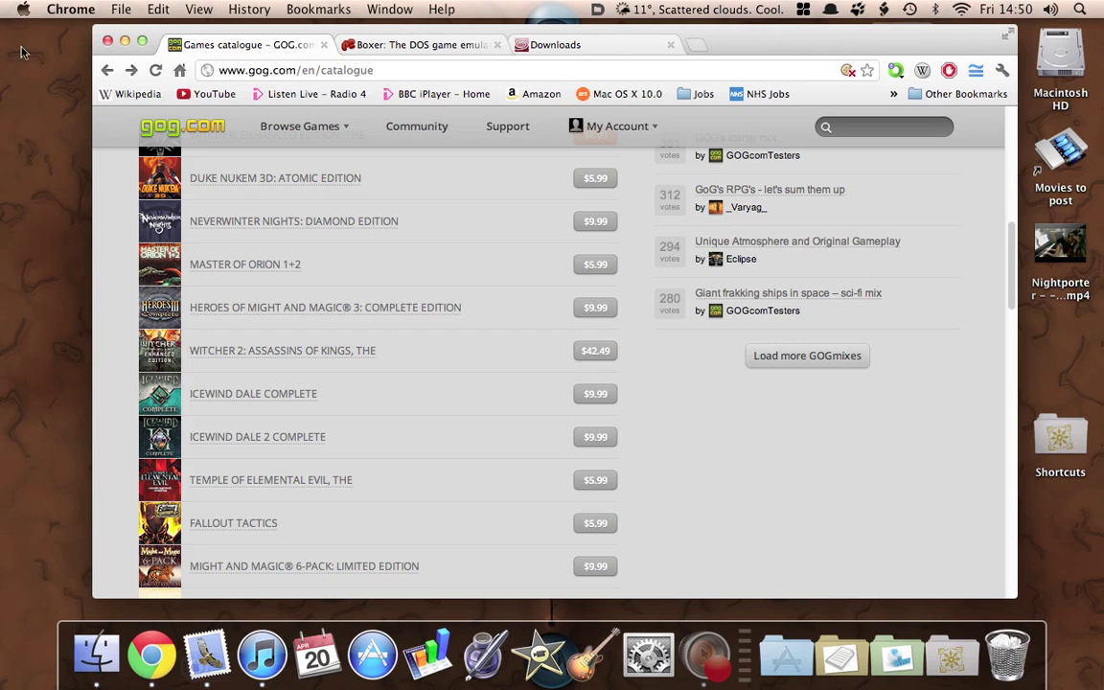
pyautogui.click(124, 42)
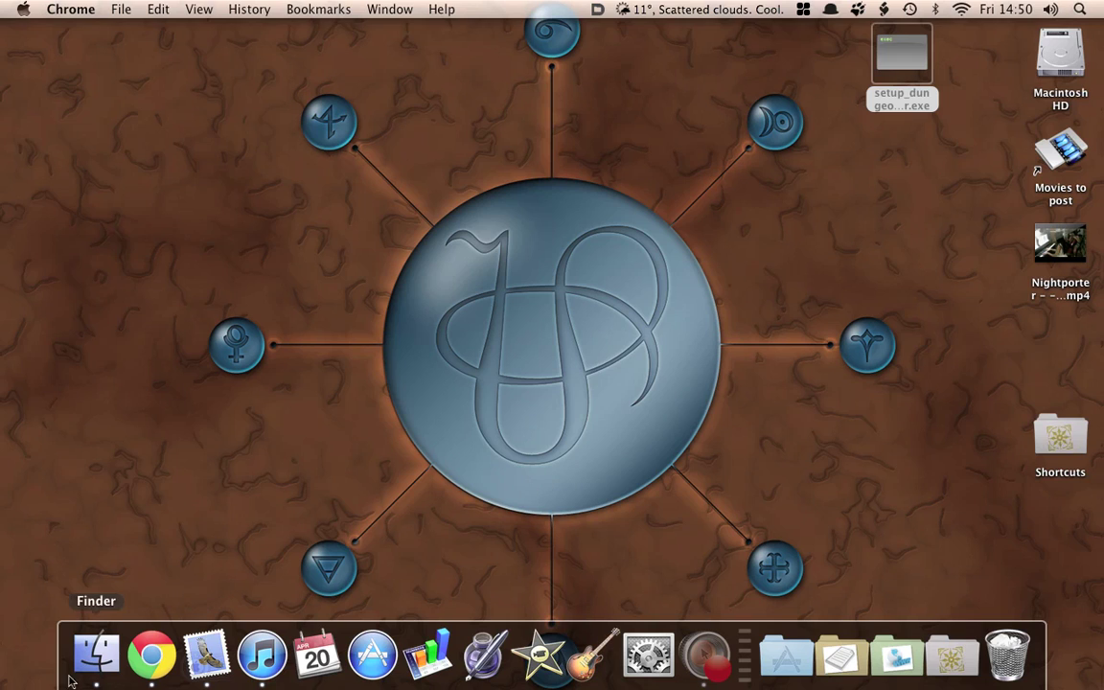
# Launch Wineskin Winery from the Applications folder.
pyautogui.click(784, 668)
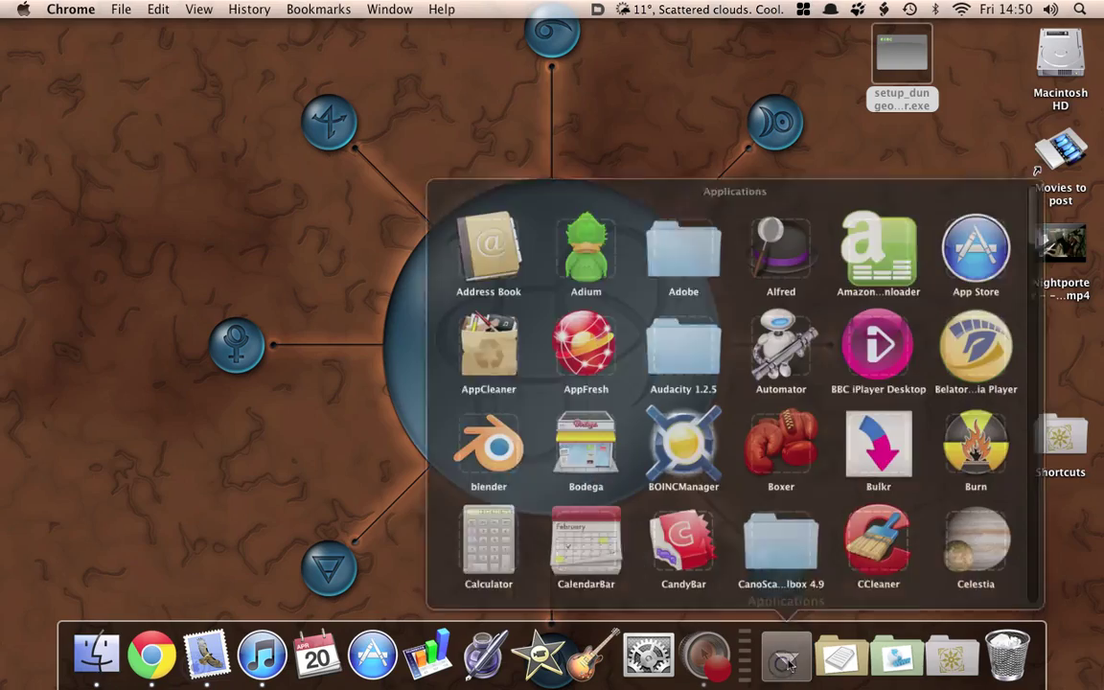
pyautogui.scroll(-1, 1037, 302)
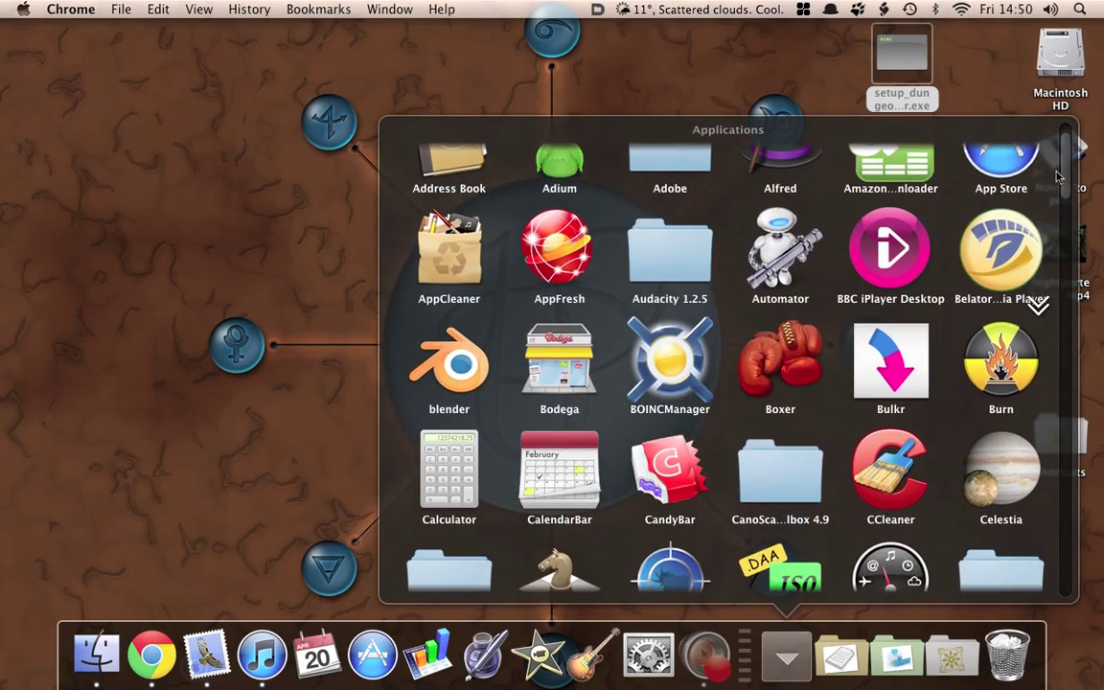
pyautogui.scroll(-10, 1050, 403)
pyautogui.scroll(-10, 1049, 498)
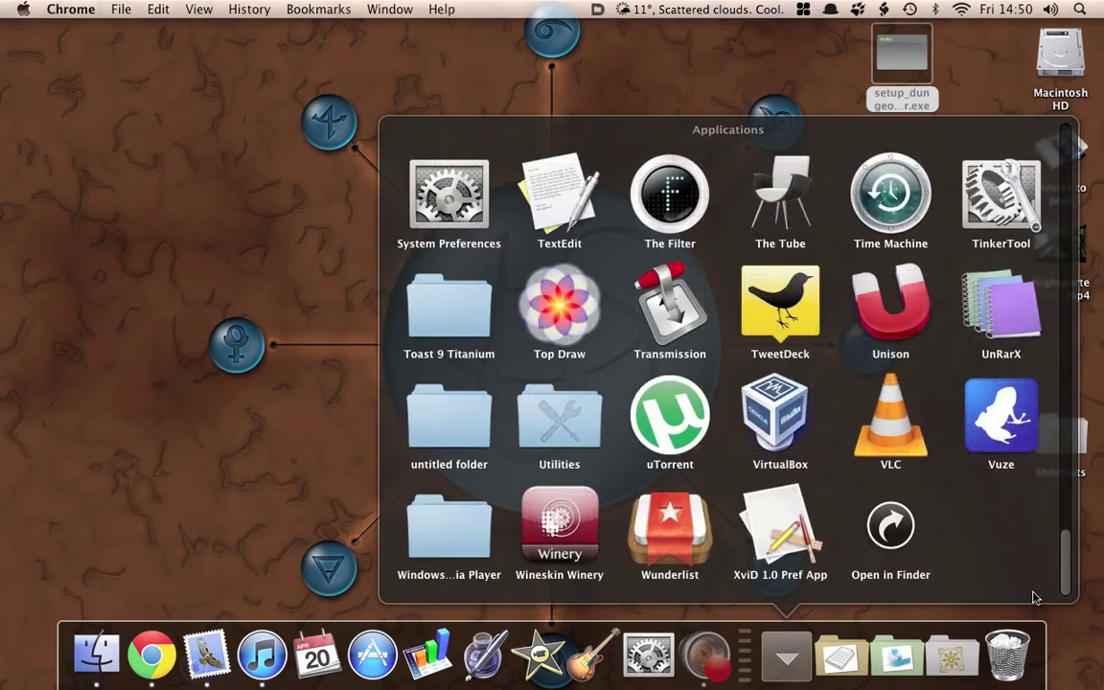
pyautogui.scroll(2, 1044, 576)
pyautogui.scroll(-3, 1060, 499)
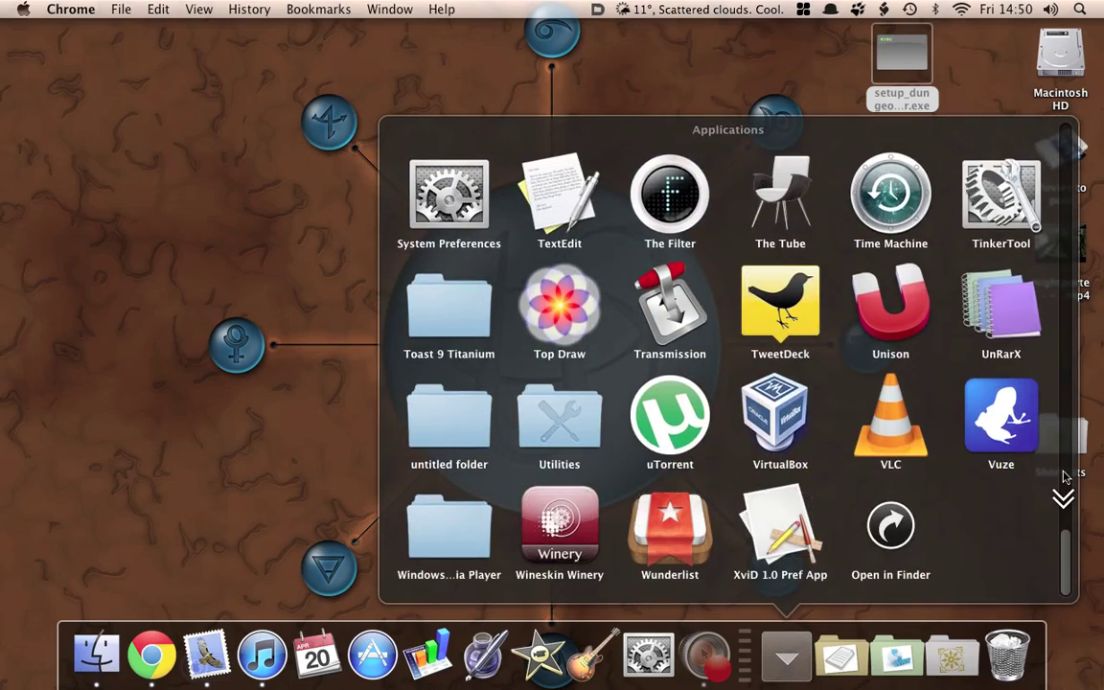
pyautogui.click(559, 527)
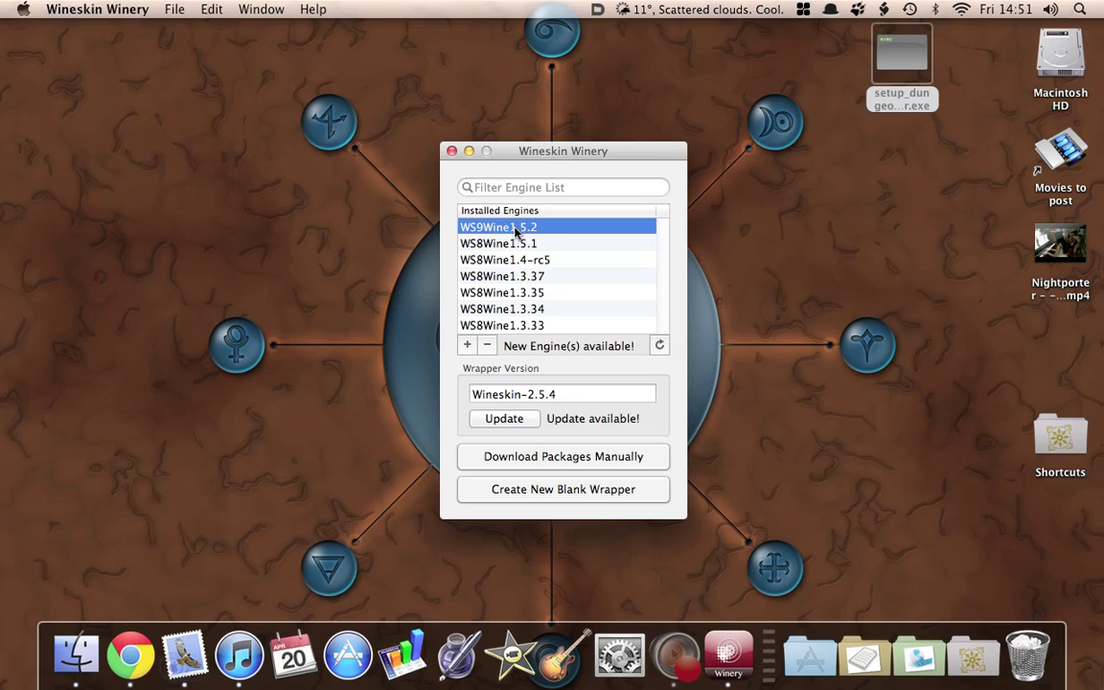
# Create a new blank wrapper named dk with the WS9Wine1.5.2 engine, declining the Wine Gecko installation.
pyautogui.click(602, 391)
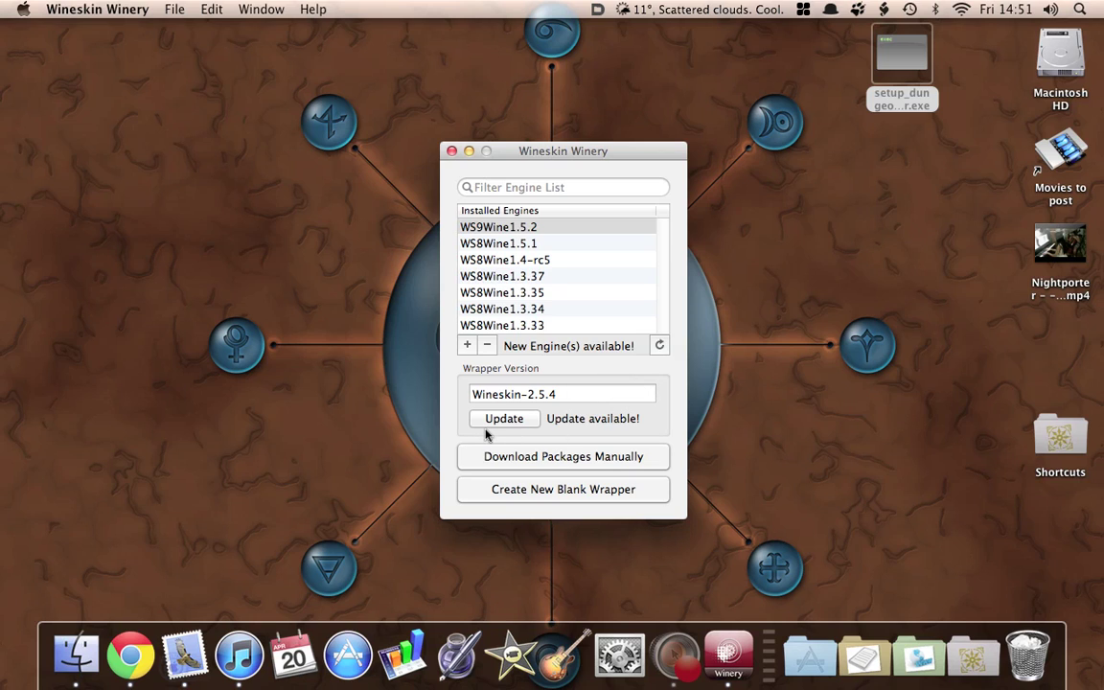
pyautogui.click(493, 494)
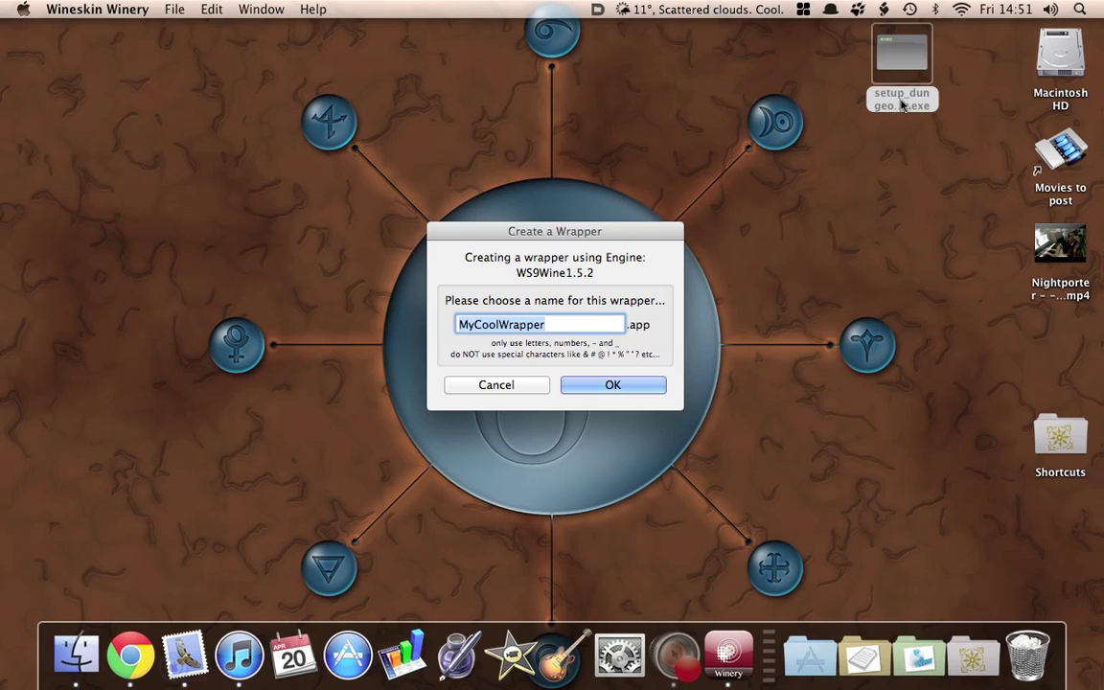
pyautogui.click(562, 325)
pyautogui.doubleClick(562, 324)
pyautogui.write('dk')
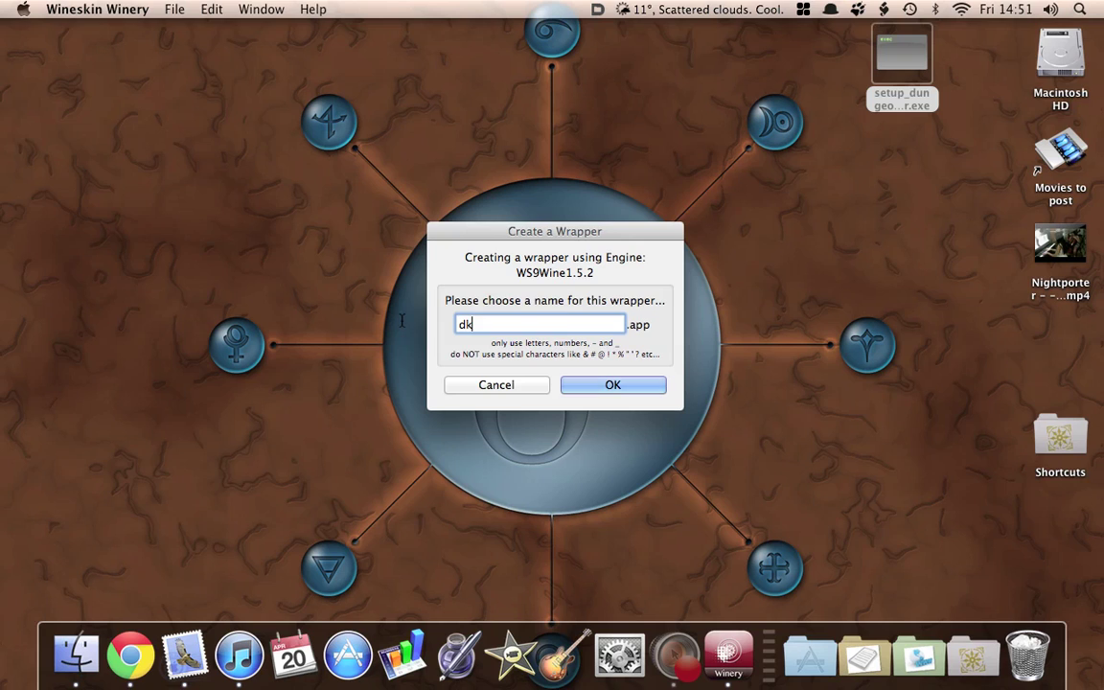
pyautogui.click(604, 388)
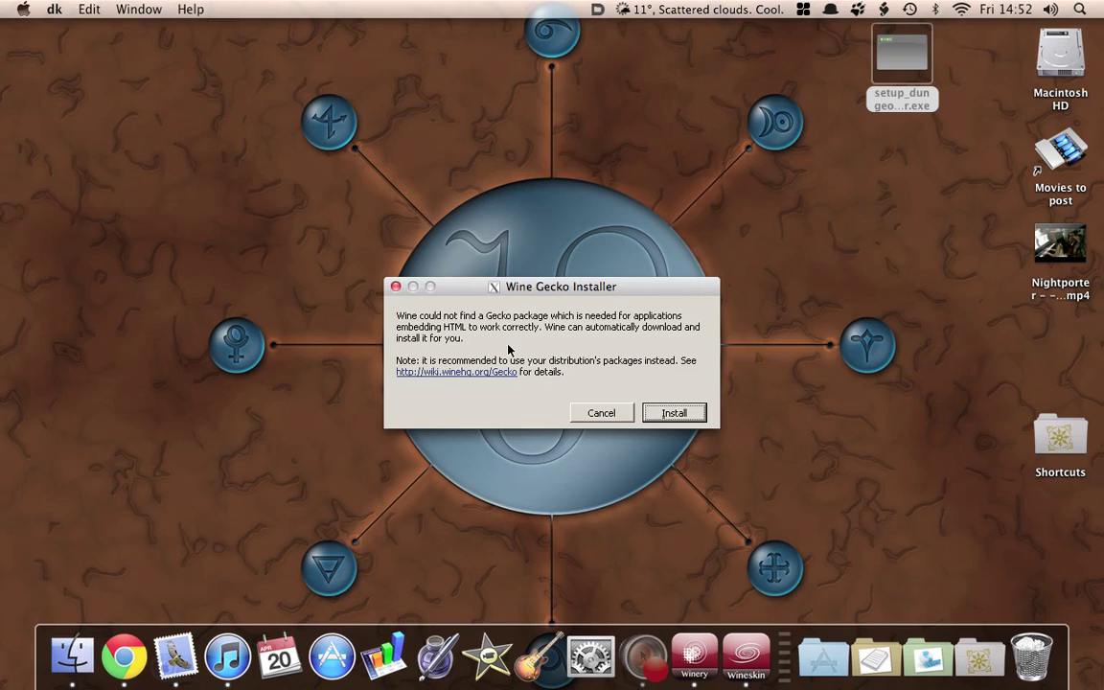
pyautogui.click(587, 416)
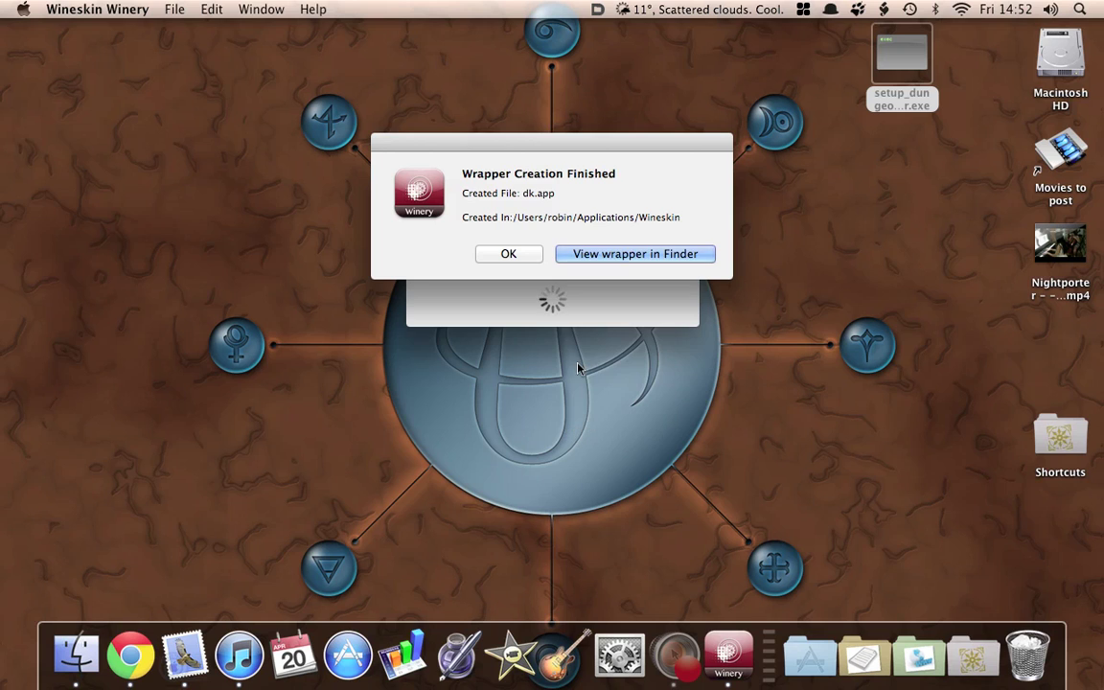
# Reveal the finished dk wrapper in Finder and show its package contents.
pyautogui.click(606, 255)
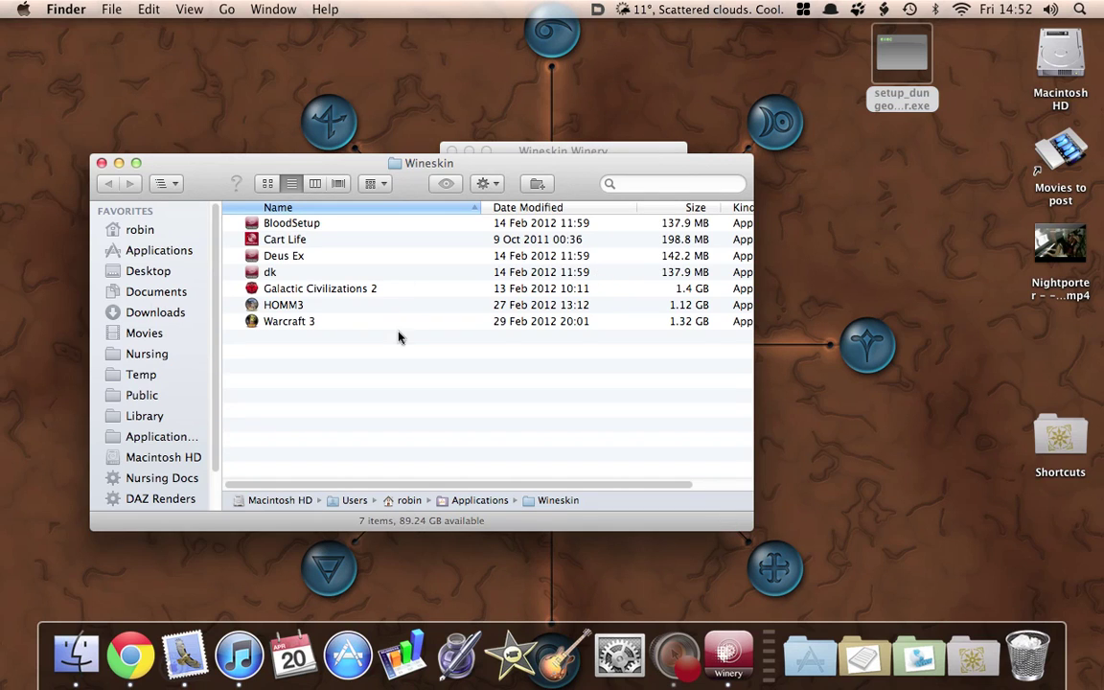
pyautogui.click(255, 274)
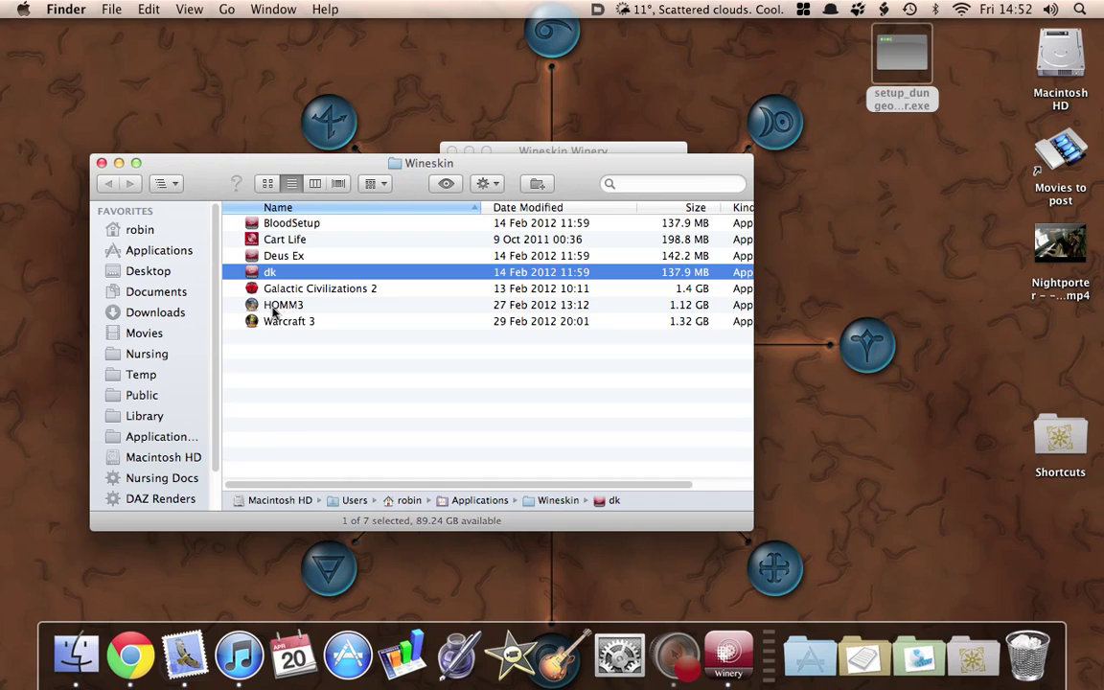
pyautogui.rightClick(252, 276)
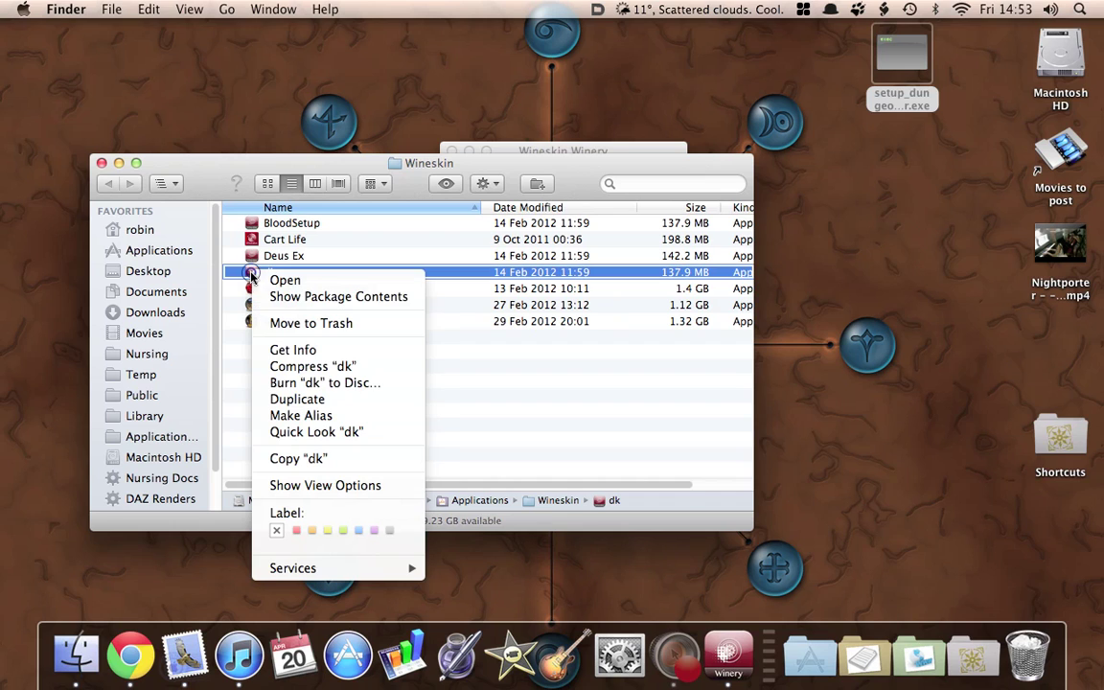
pyautogui.click(284, 298)
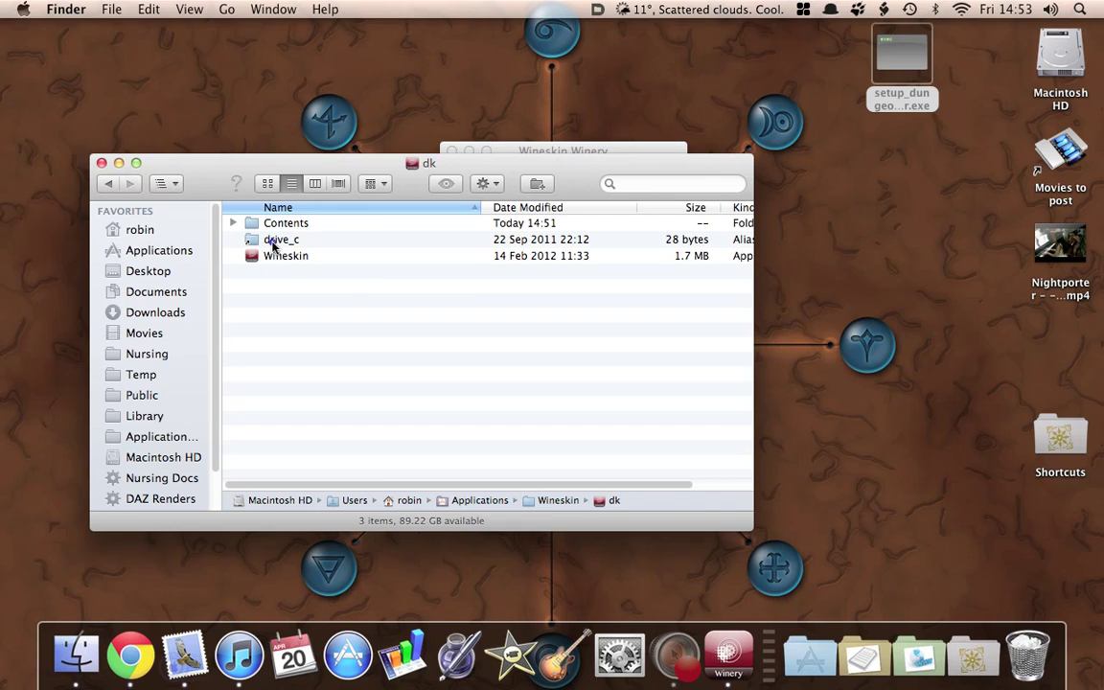
# Open the wrapper's drive_c folder and examine the contents of Program Files, users and windows, collapsing each one again.
pyautogui.doubleClick(273, 241)
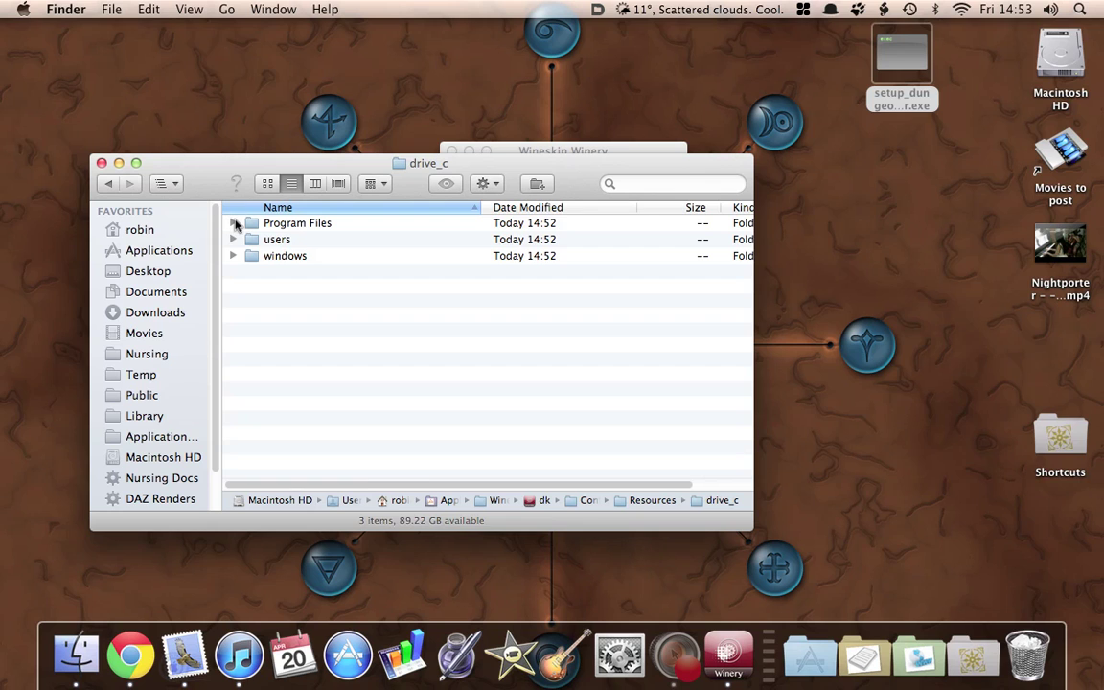
pyautogui.click(236, 224)
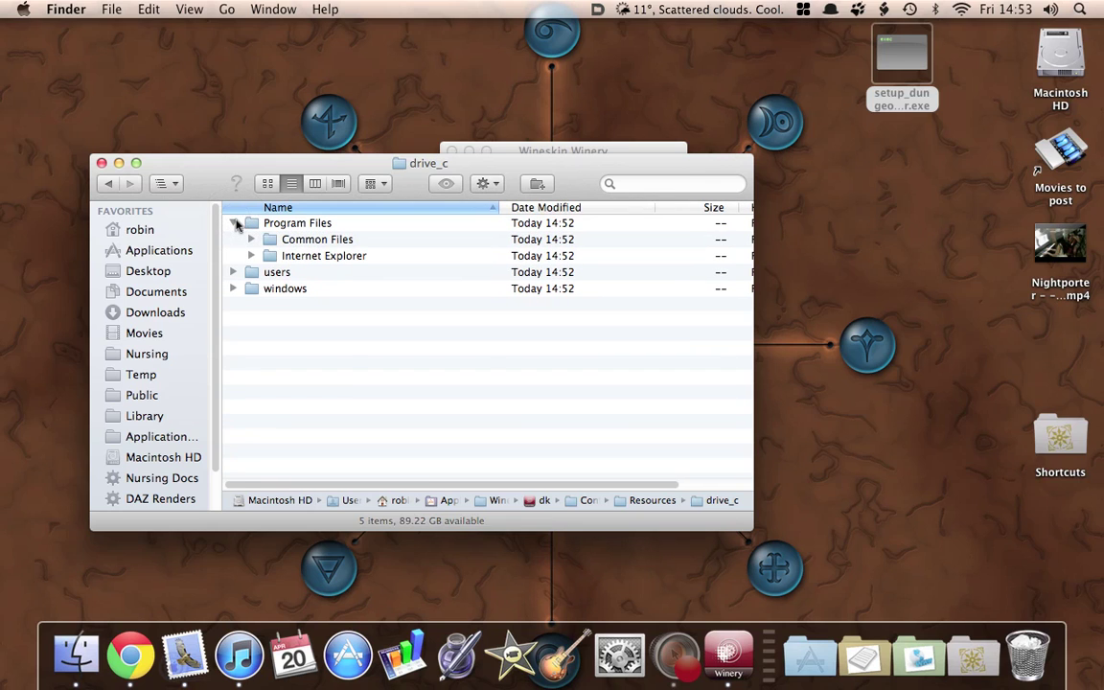
pyautogui.click(236, 223)
pyautogui.click(232, 239)
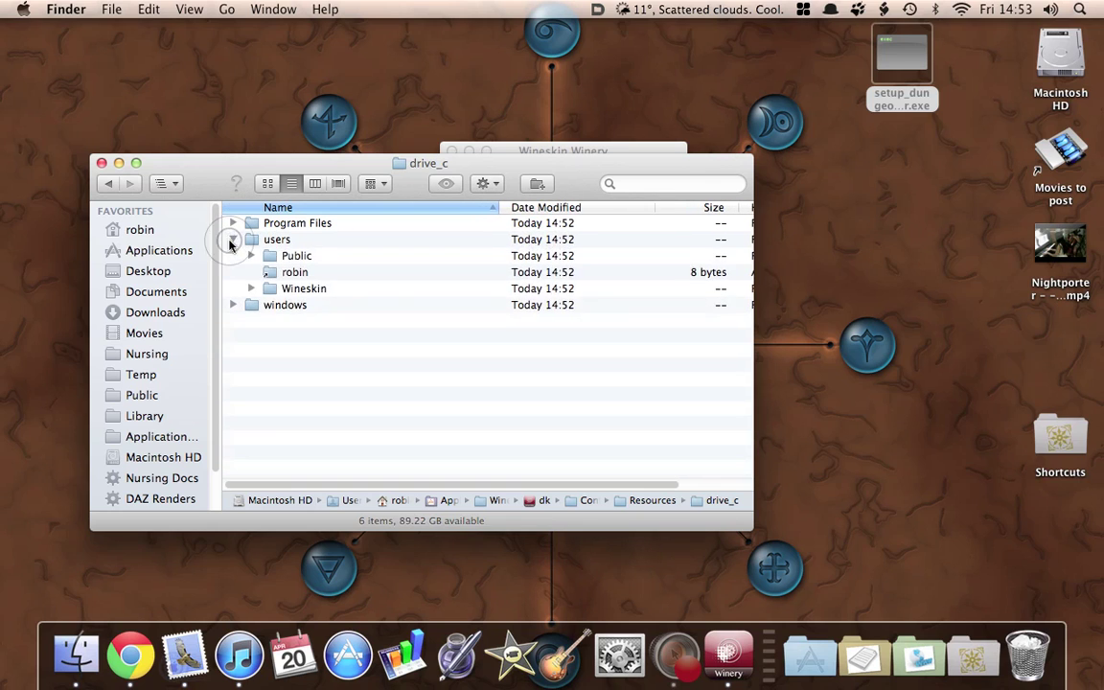
pyautogui.click(232, 239)
pyautogui.click(233, 256)
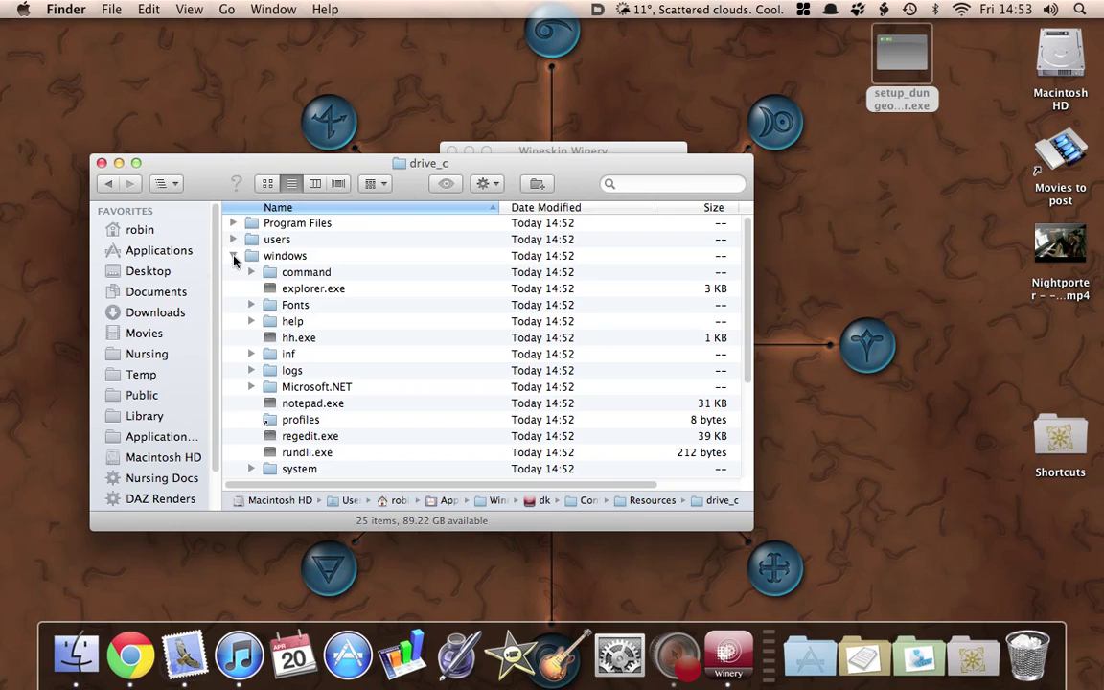
pyautogui.click(233, 256)
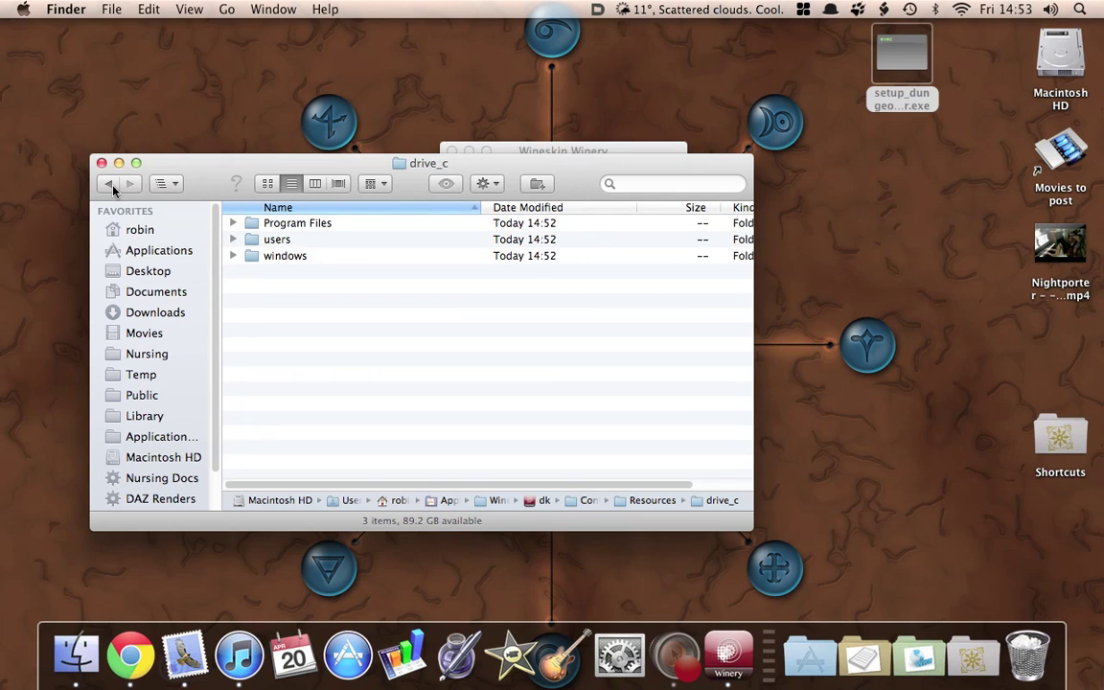
# Return to the dk wrapper's package contents and launch the Wineskin application inside it.
pyautogui.click(106, 184)
pyautogui.click(251, 256)
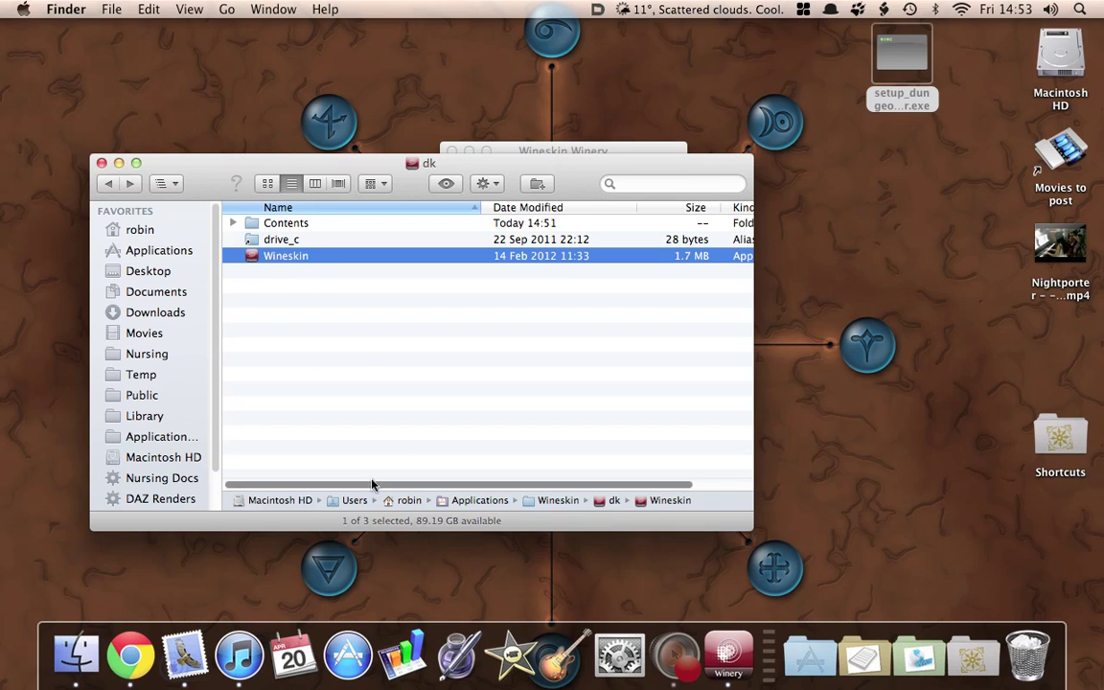
pyautogui.doubleClick(265, 259)
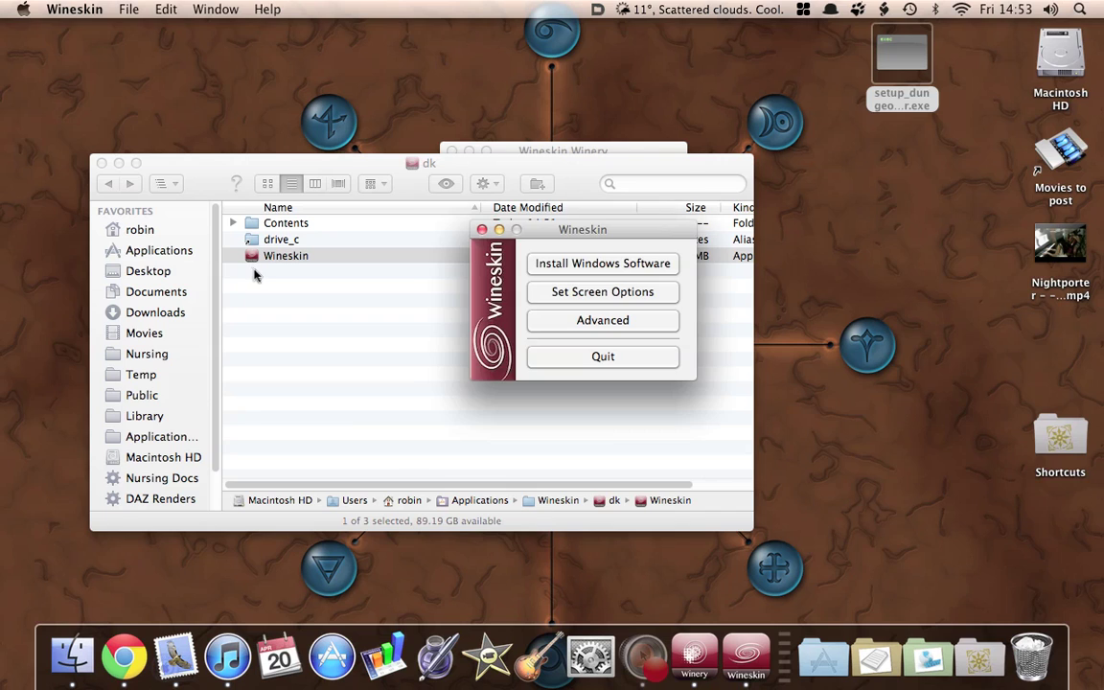
# Turn off mapping of user Mac OS X folders in the wrapper's advanced options and finish the advanced settings.
pyautogui.click(550, 322)
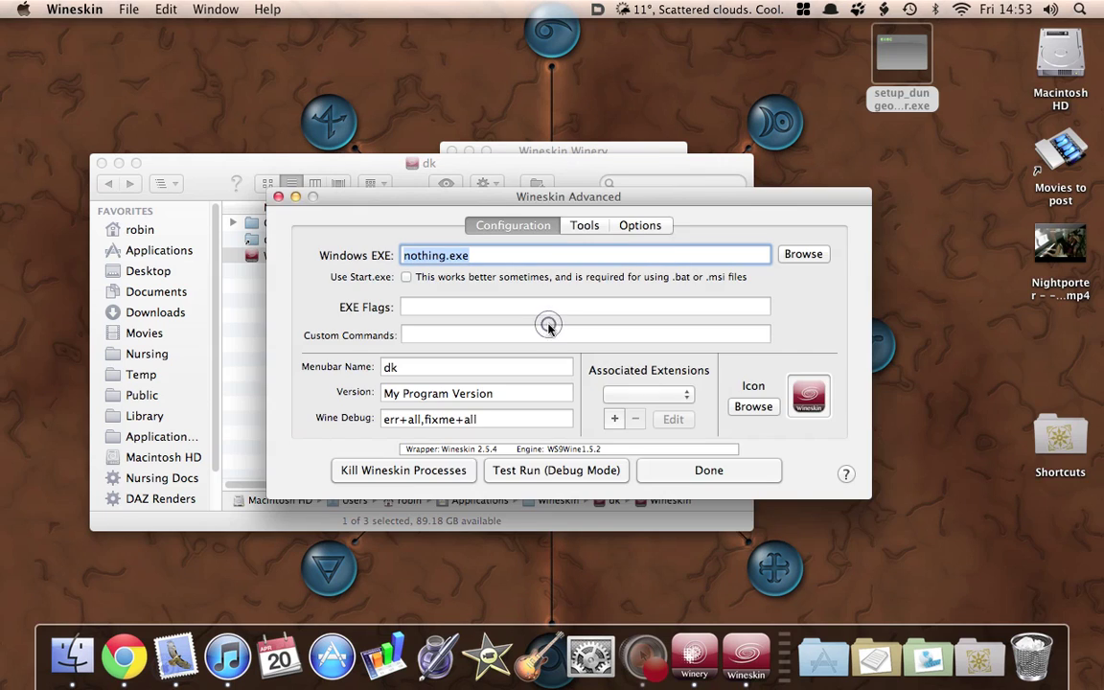
pyautogui.click(650, 229)
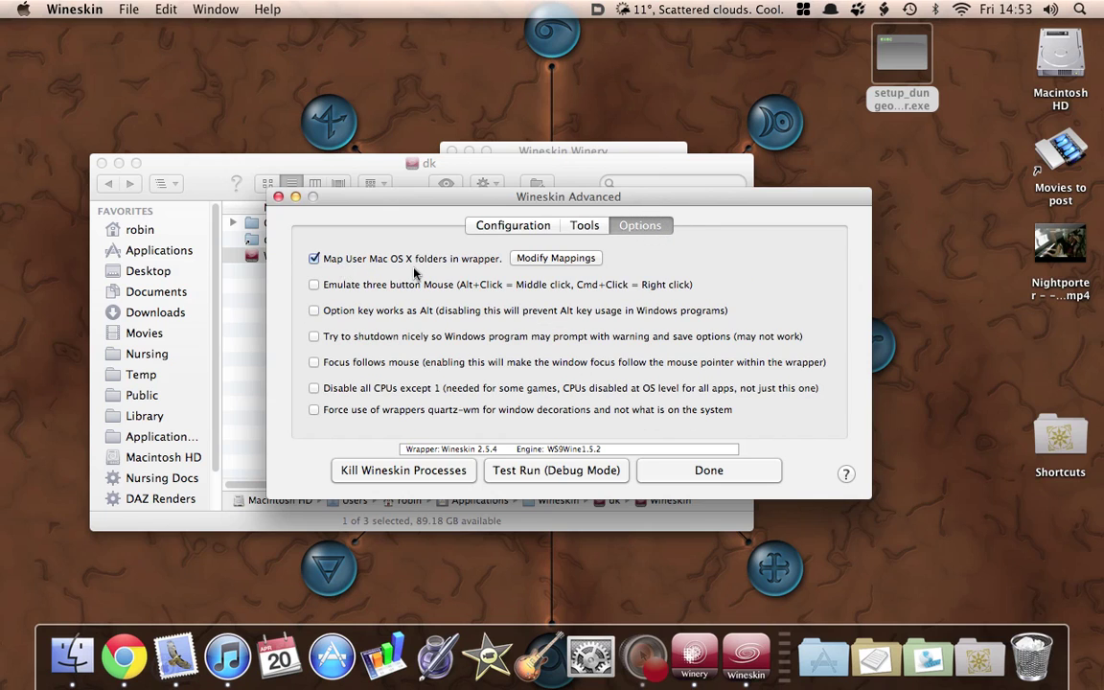
pyautogui.click(314, 259)
pyautogui.moveTo(384, 198); pyautogui.dragTo(461, 259)
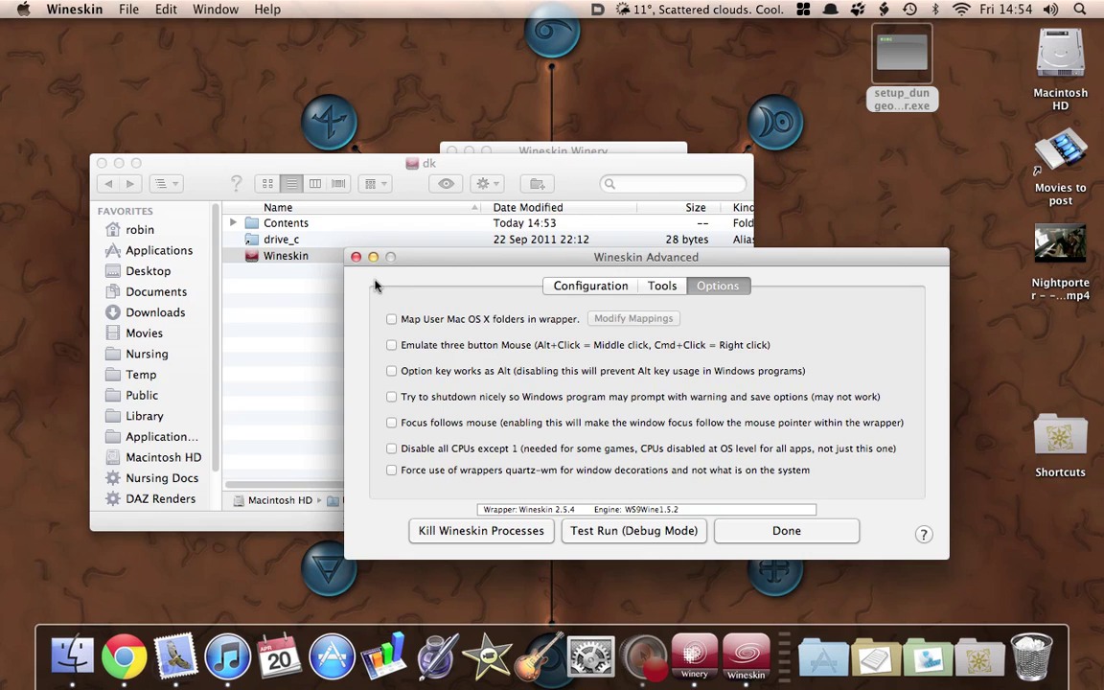
pyautogui.click(814, 535)
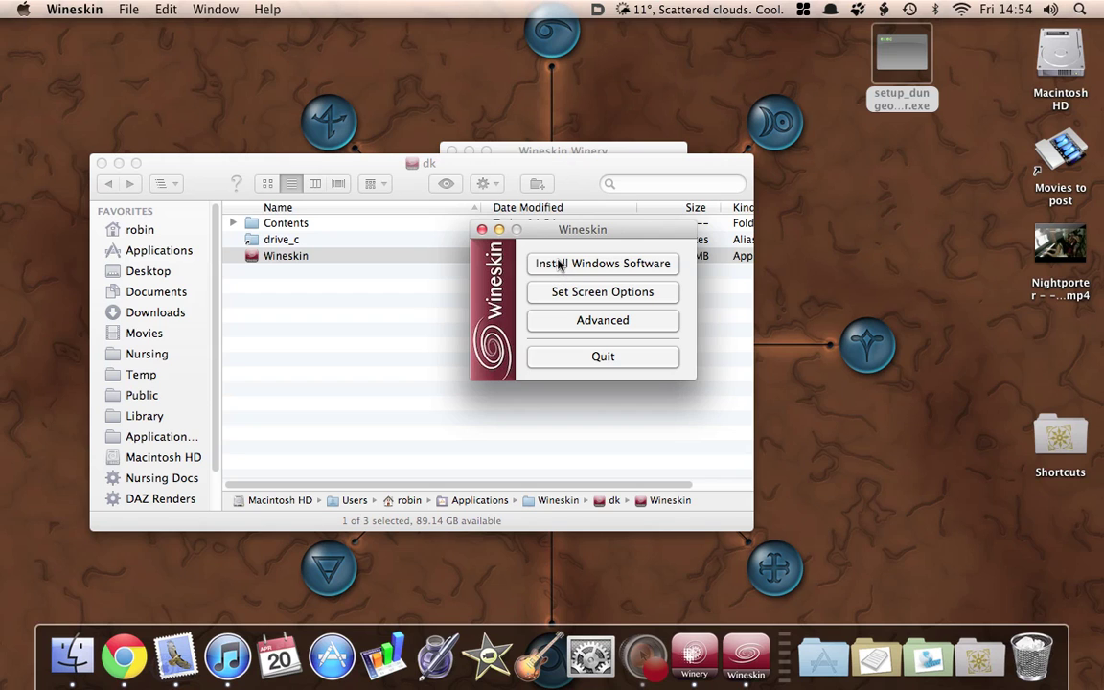
# Start installing Windows software in the wrapper, choosing setup_dungeon_keeper.exe on the Desktop as the install program.
pyautogui.click(560, 265)
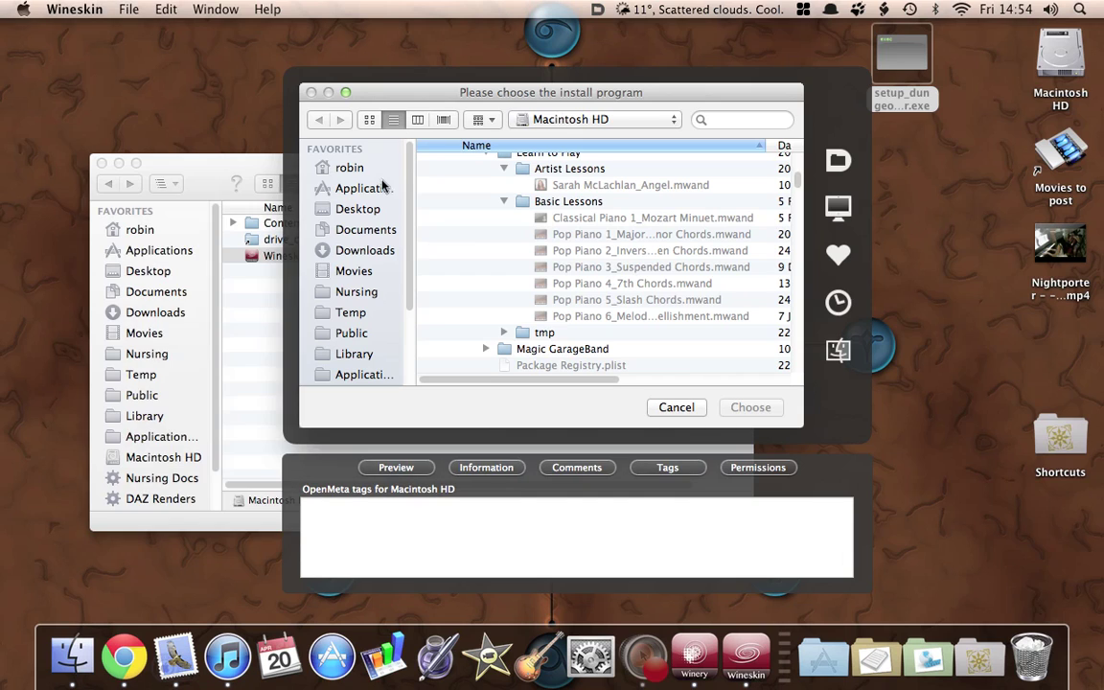
pyautogui.click(353, 210)
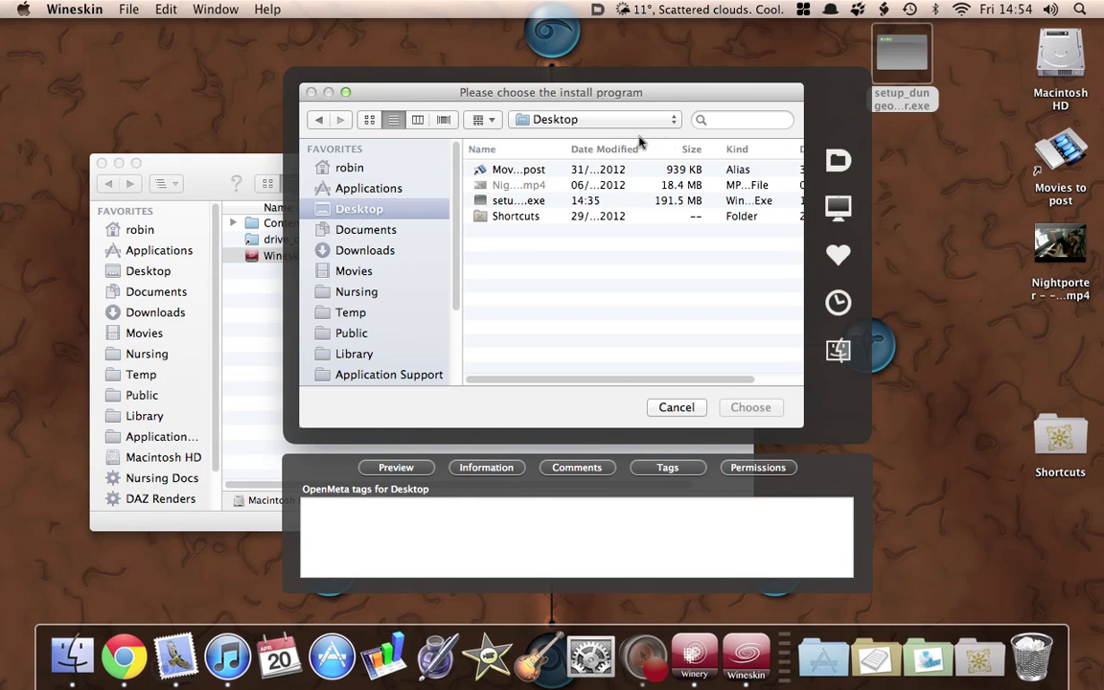
pyautogui.click(482, 202)
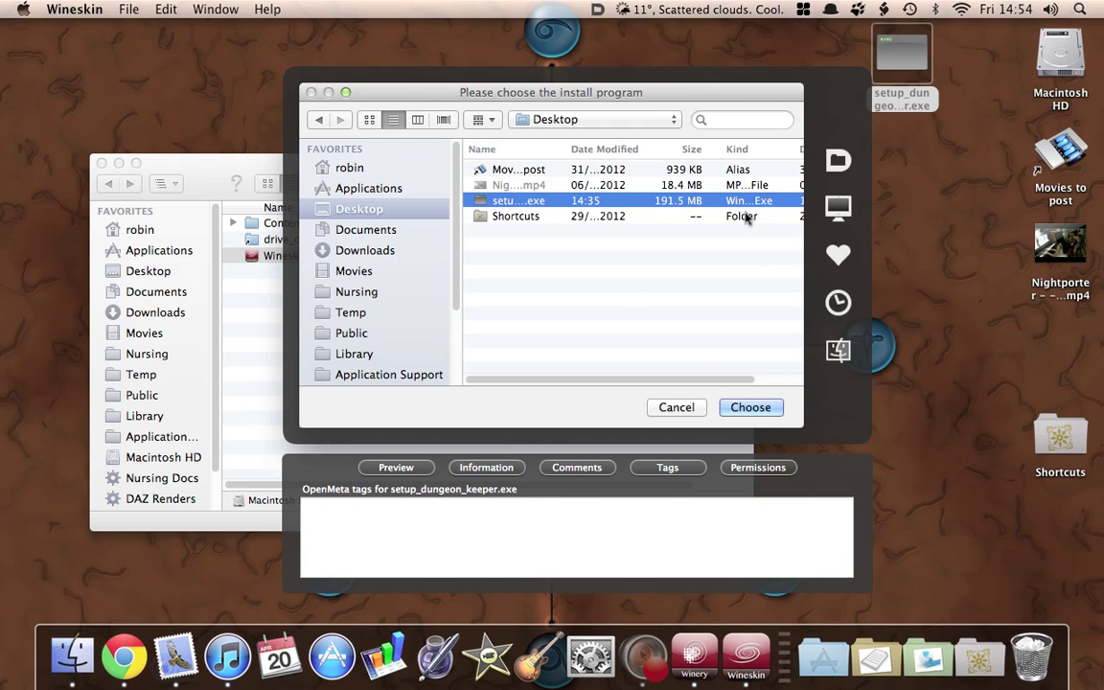
pyautogui.click(746, 448)
pyautogui.click(754, 407)
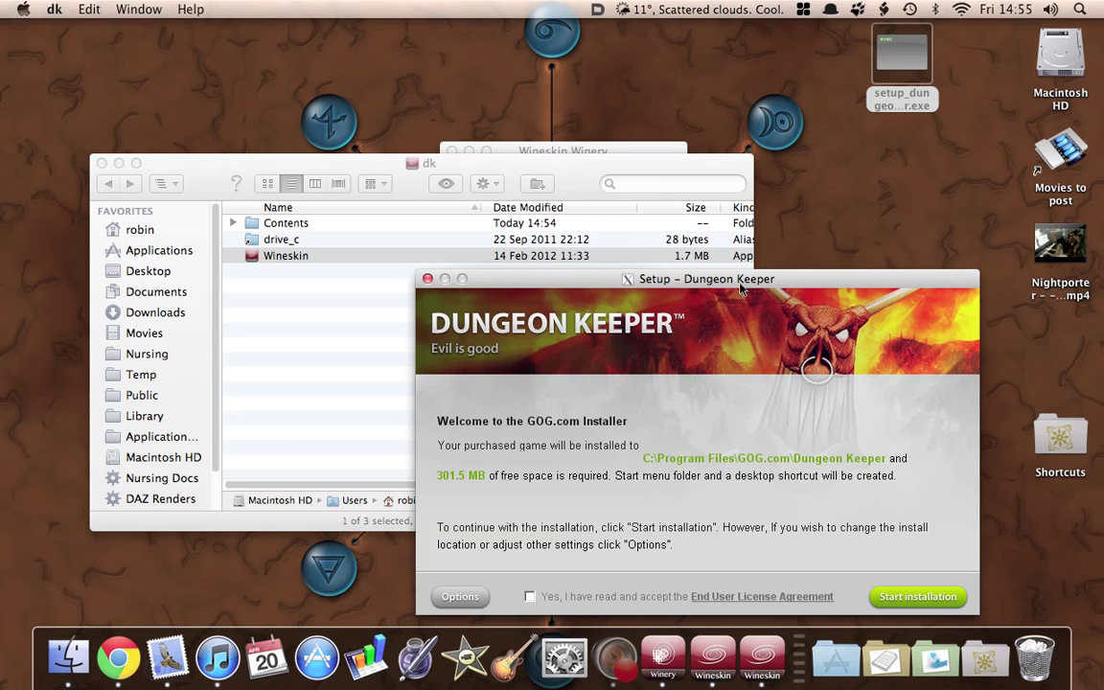
# Accept the End User License Agreement and install Dungeon Keeper to the default GOG.com location.
pyautogui.click(530, 597)
pyautogui.click(896, 599)
pyautogui.click(899, 597)
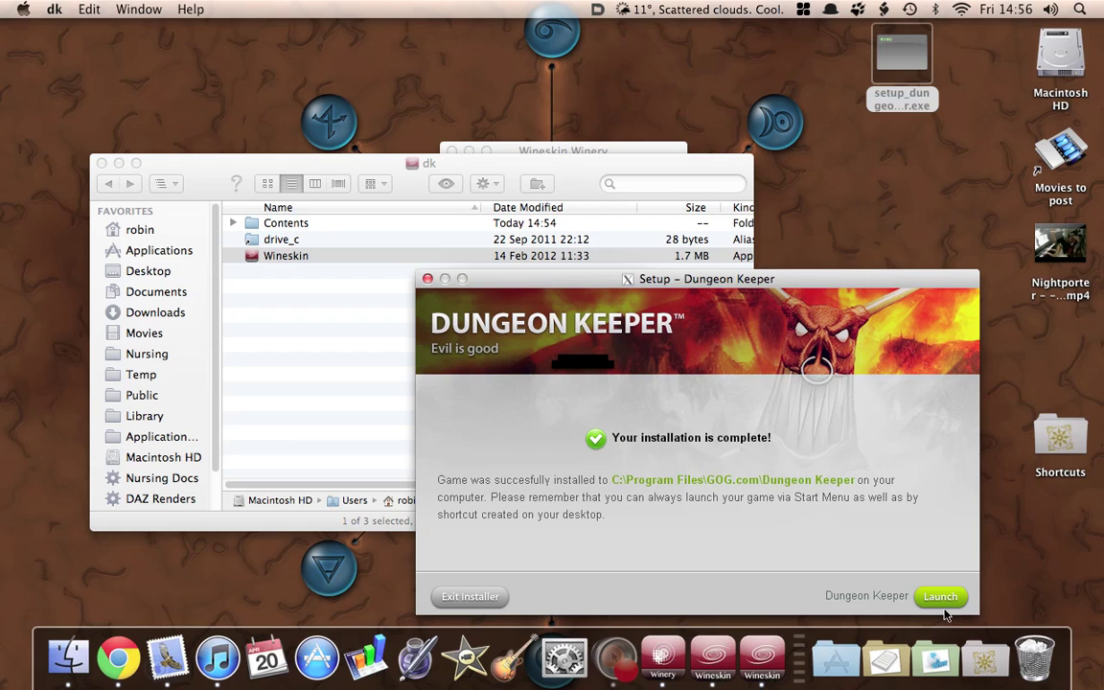
# Exit the installer without launching the game, accept DOSBox.exe as the executable and quit Wineskin.
pyautogui.click(469, 597)
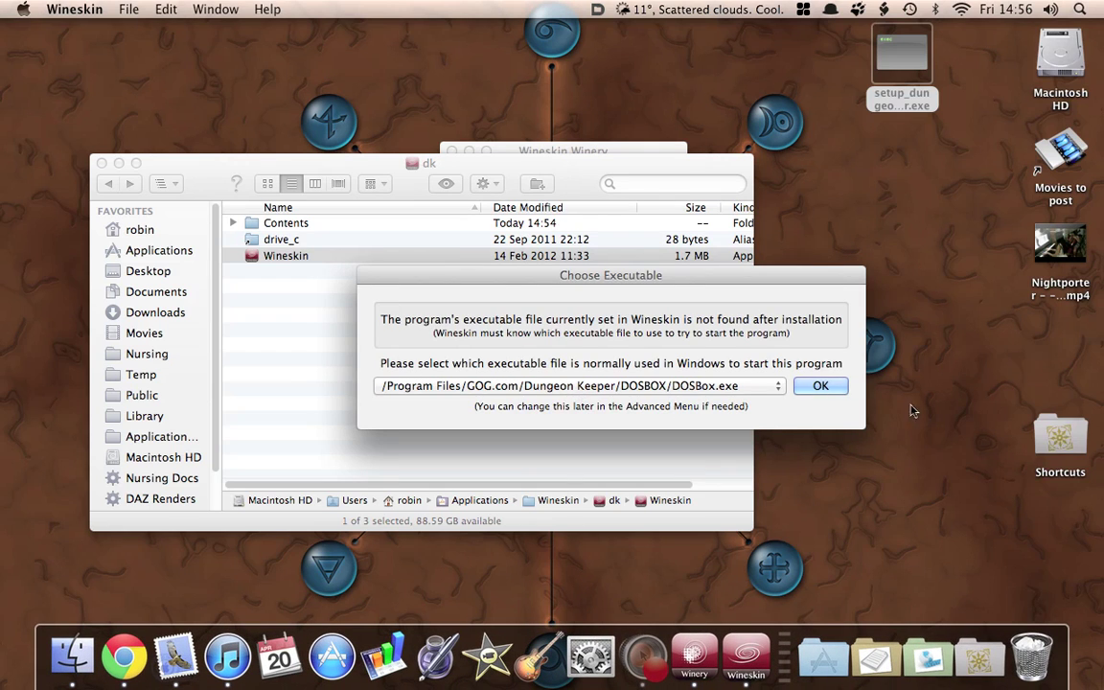
pyautogui.click(830, 386)
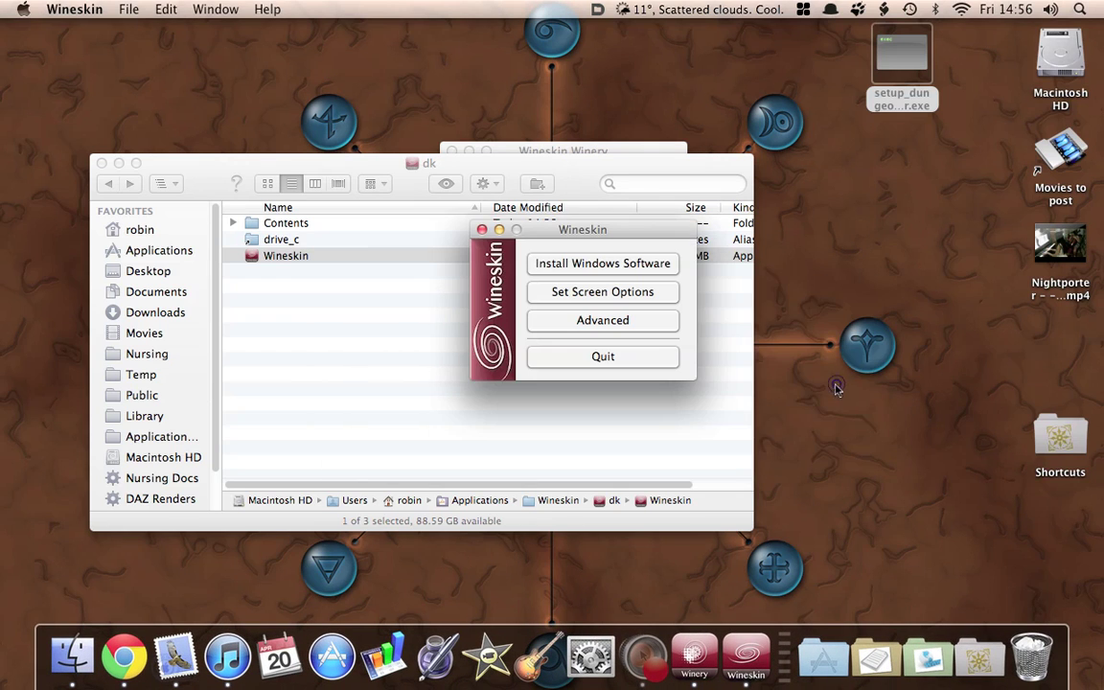
pyautogui.click(569, 362)
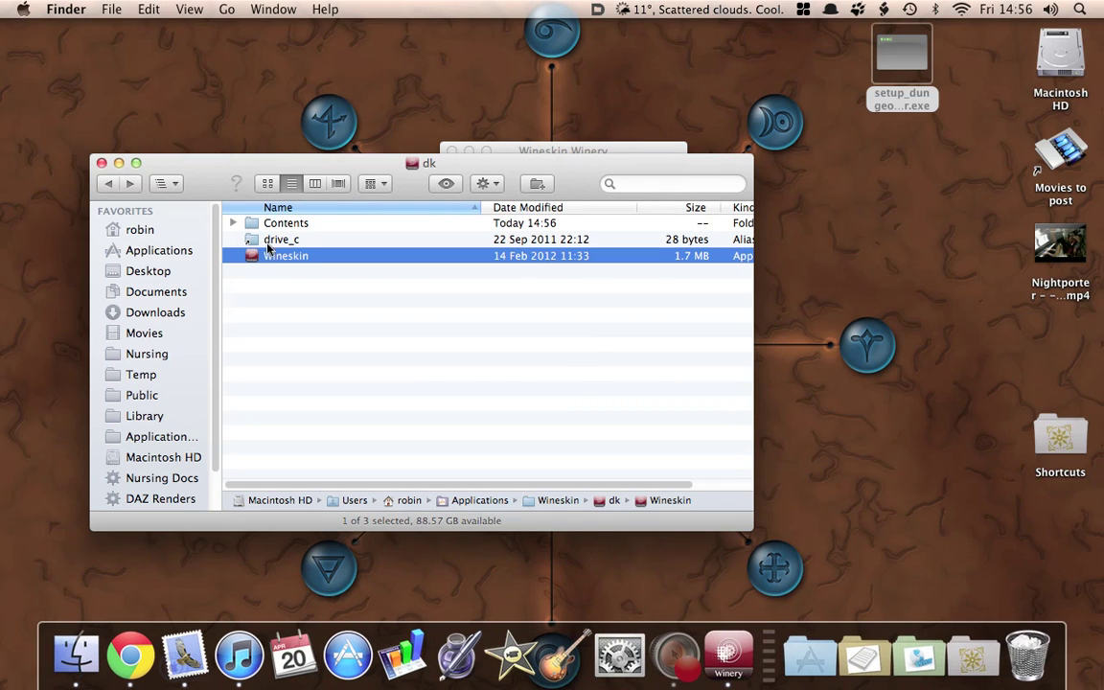
# Move the Dungeon Keeper folder from Program Files/GOG.com in the wrapper's drive_c to the desktop.
pyautogui.doubleClick(249, 239)
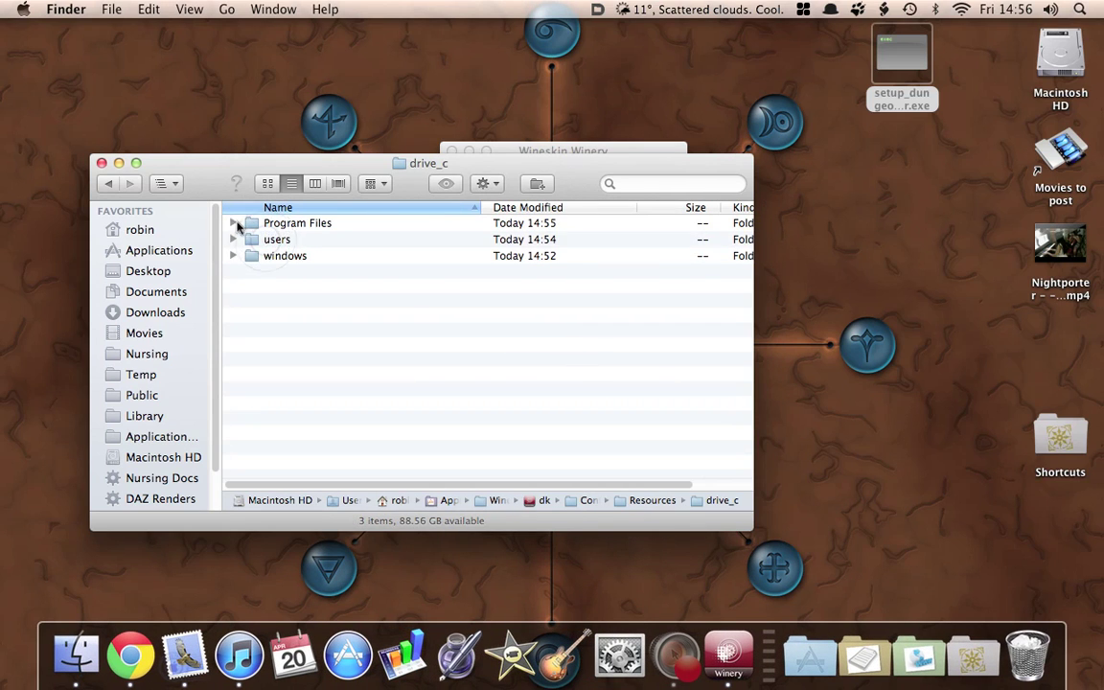
pyautogui.click(234, 223)
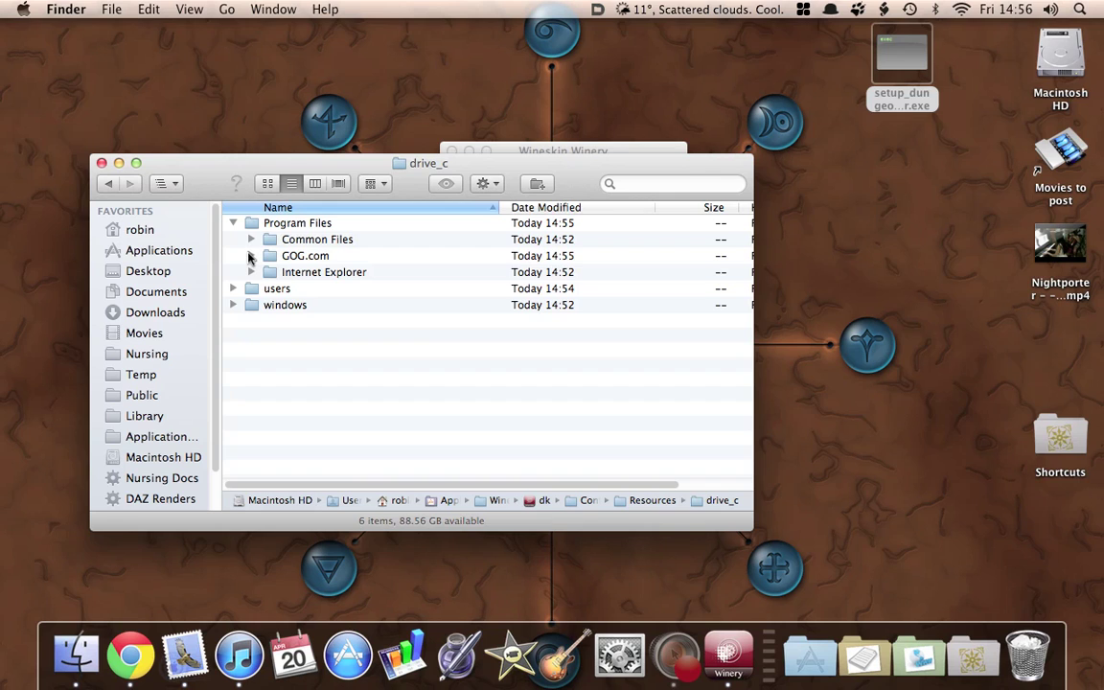
pyautogui.click(250, 256)
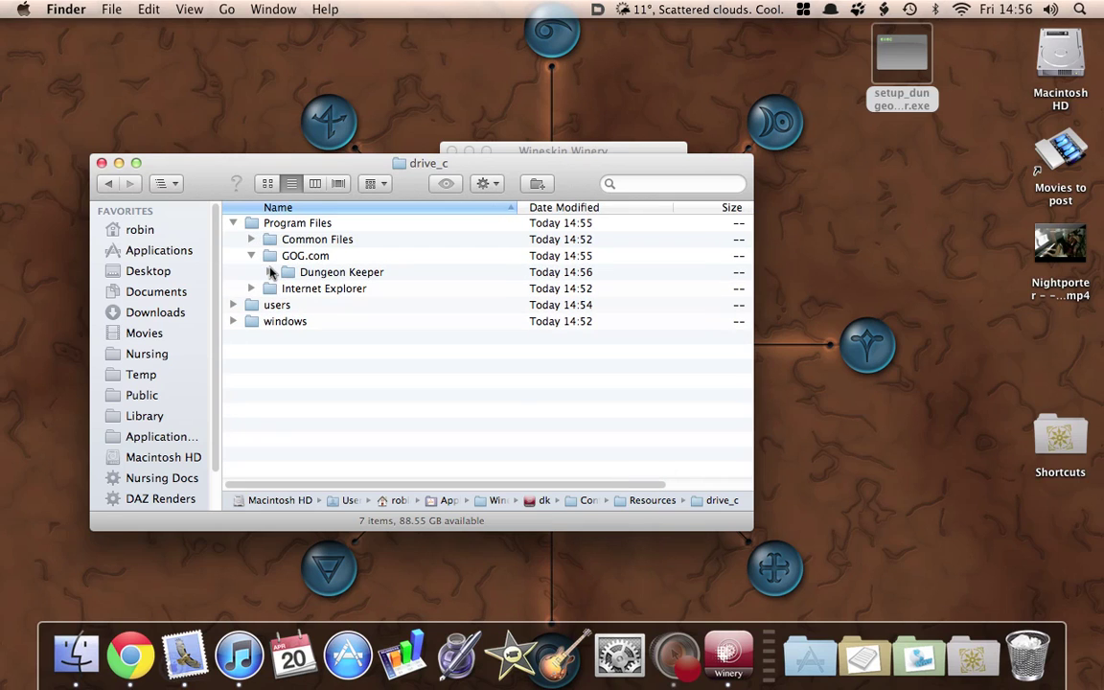
pyautogui.click(270, 272)
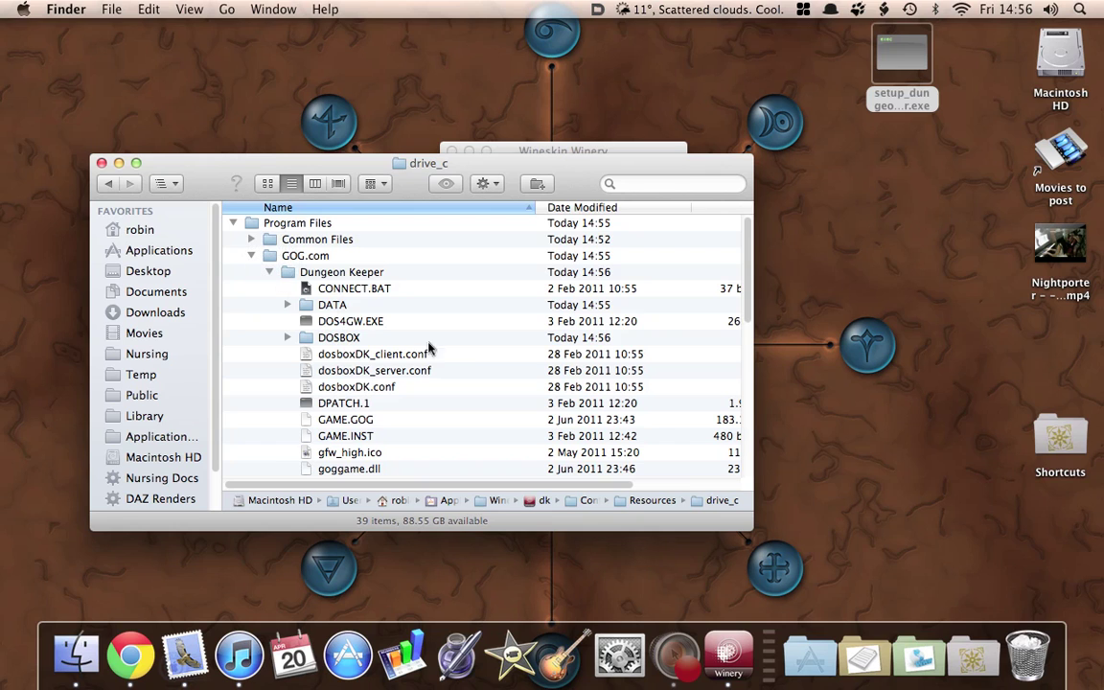
pyautogui.scroll(-2, 427, 314)
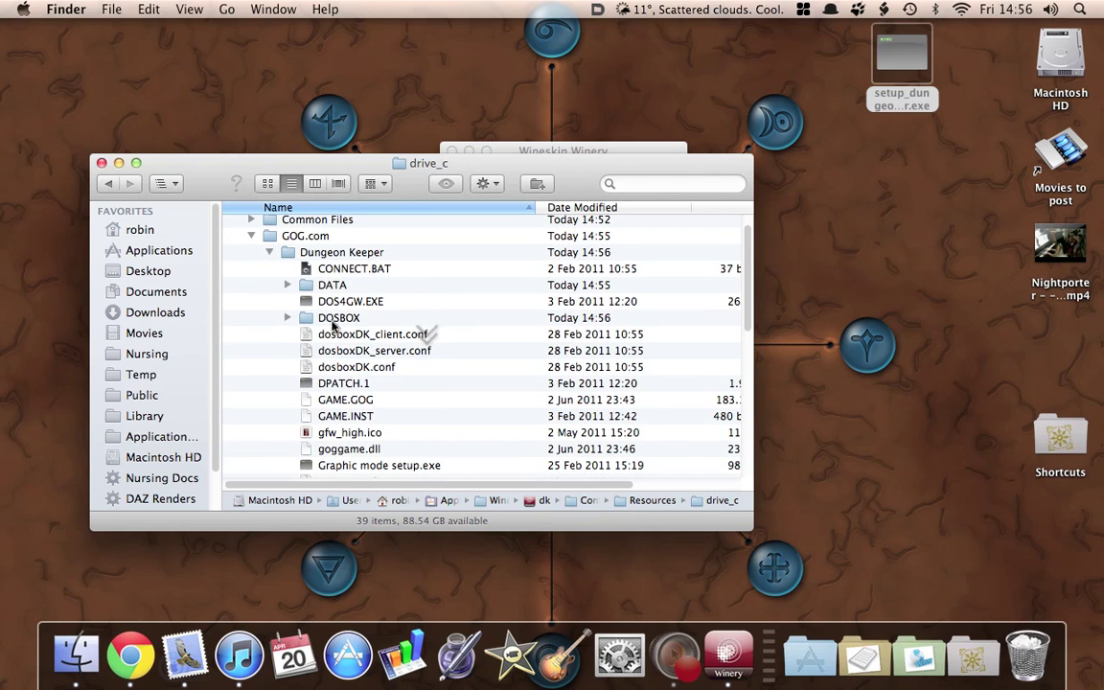
pyautogui.scroll(-10, 408, 314)
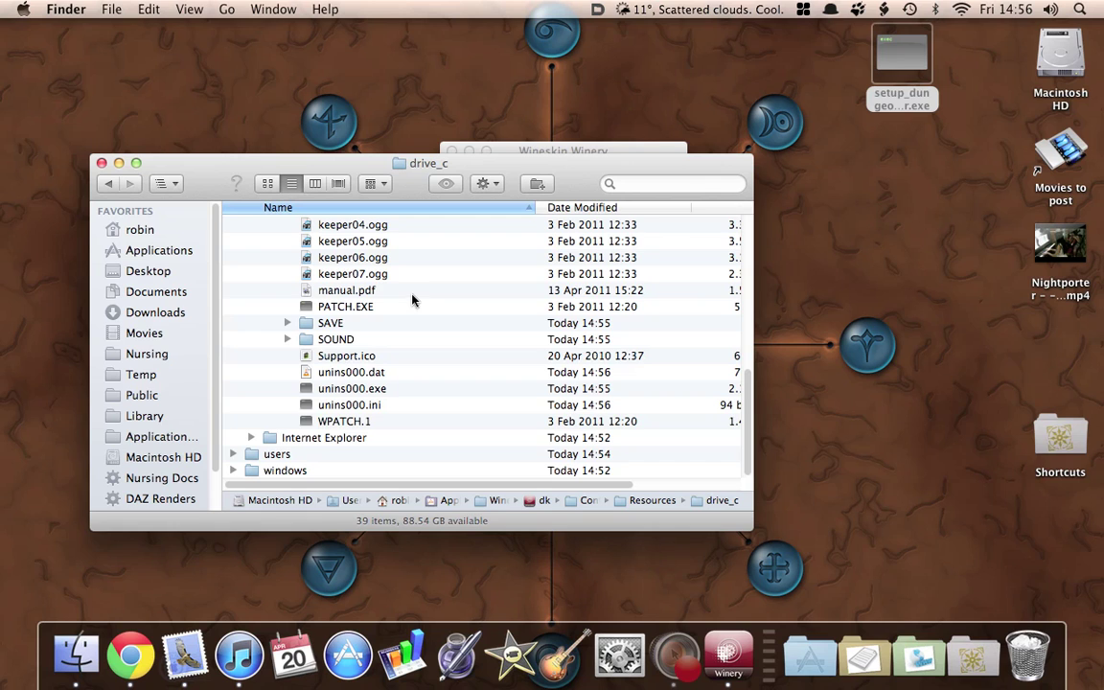
pyautogui.scroll(10, 412, 304)
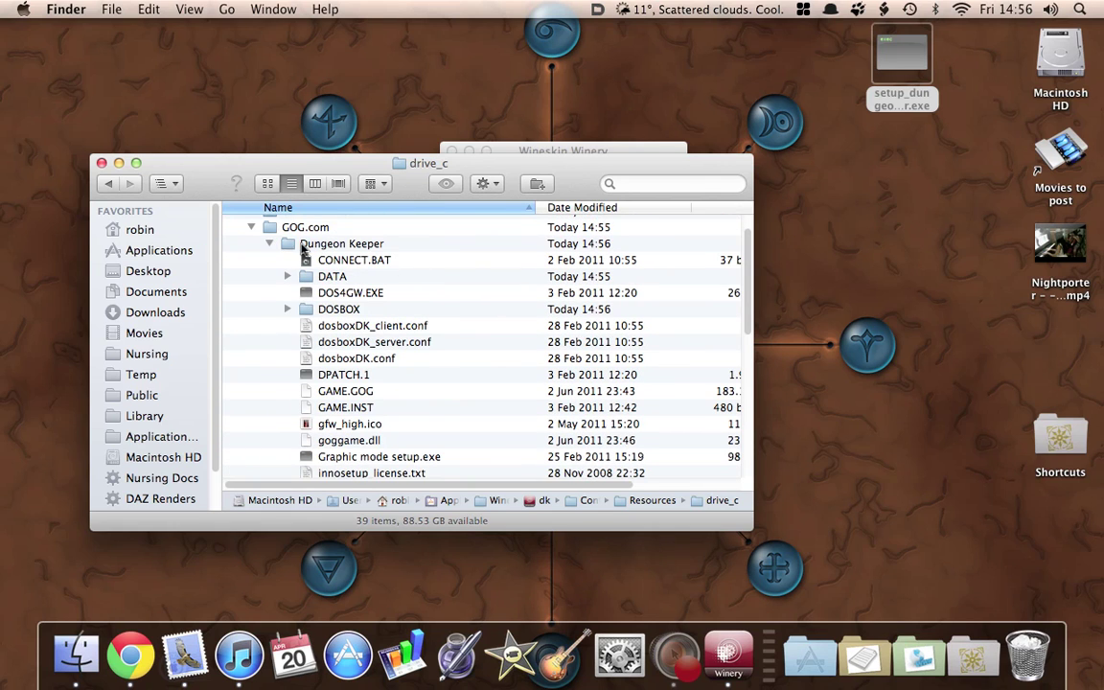
pyautogui.scroll(2, 292, 269)
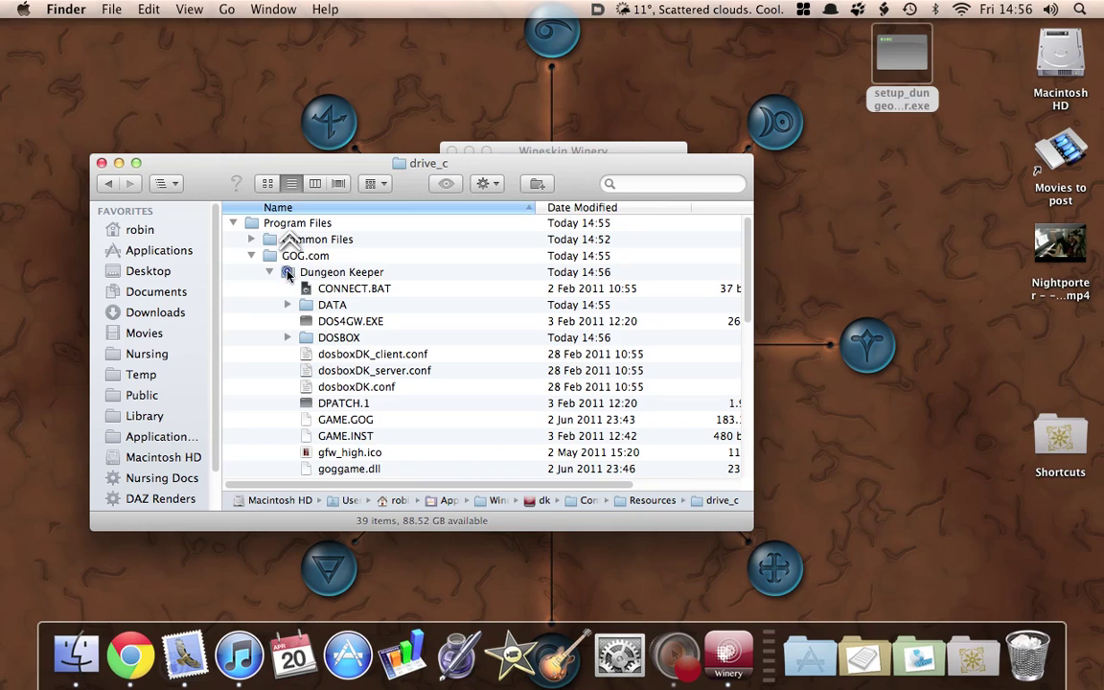
pyautogui.click(292, 273)
pyautogui.moveTo(291, 277); pyautogui.dragTo(686, 65)
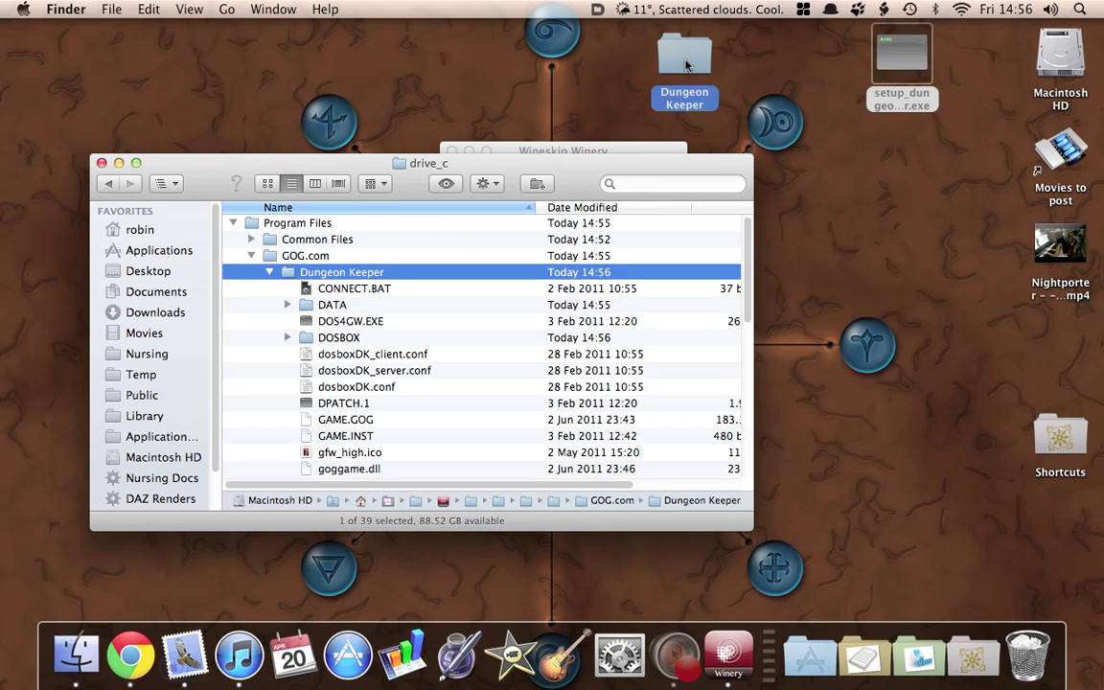
# Go back to the Wineskin applications folder and move the dk wrapper to the Trash.
pyautogui.click(112, 183)
pyautogui.press('super+bracketleft')
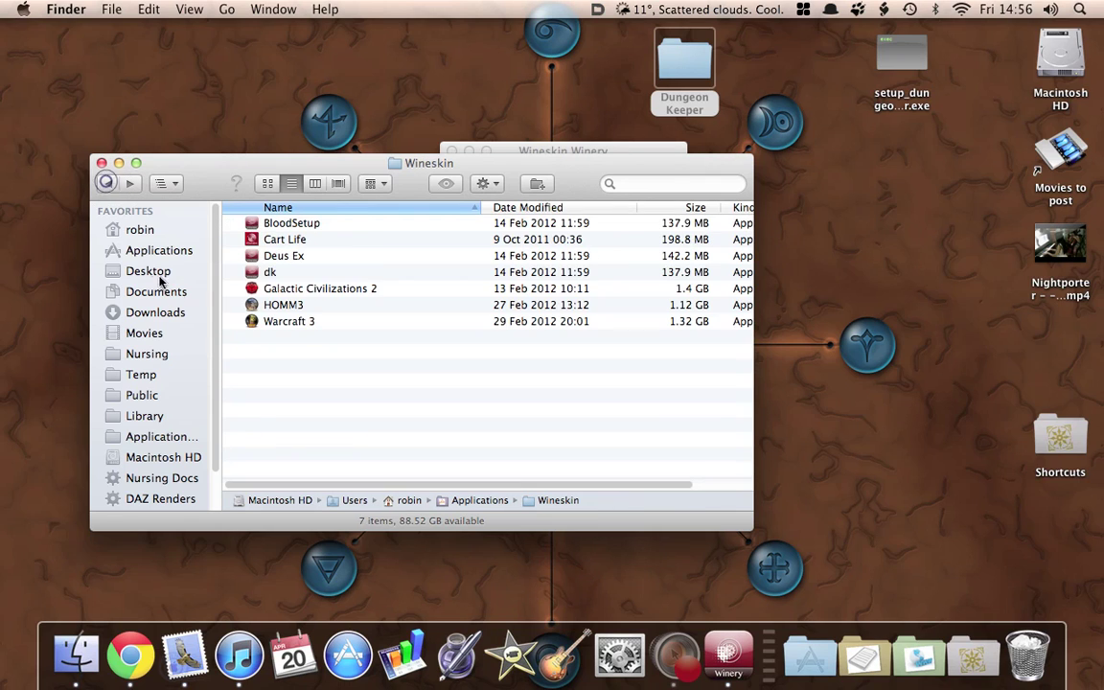
pyautogui.click(272, 274)
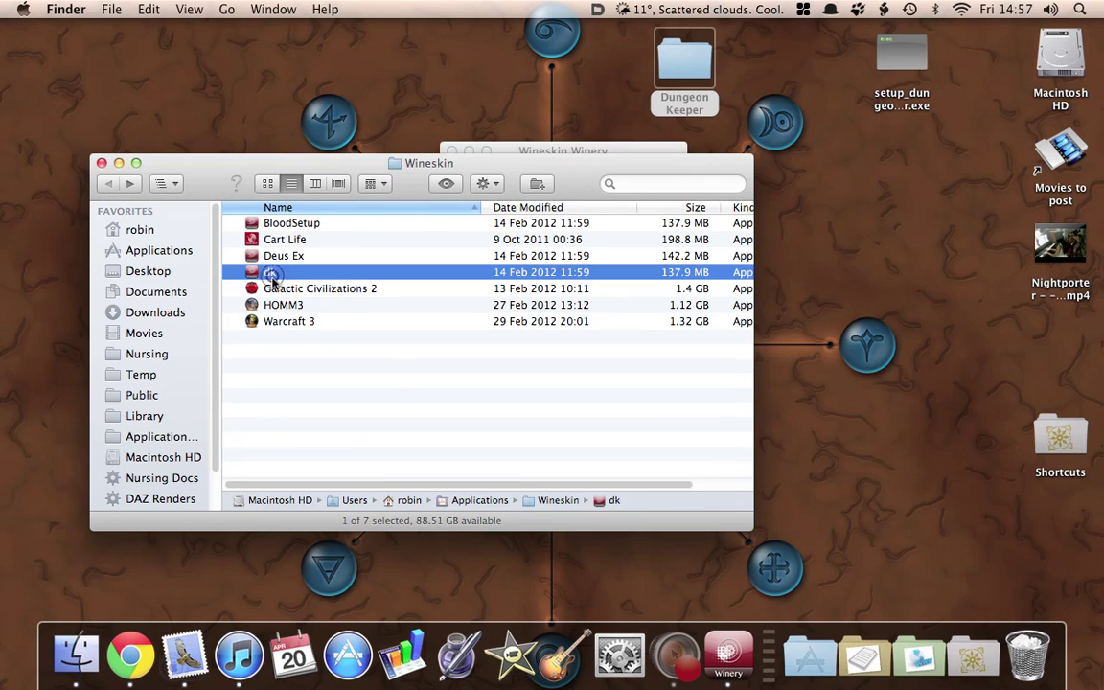
pyautogui.press('super+BackSpace')
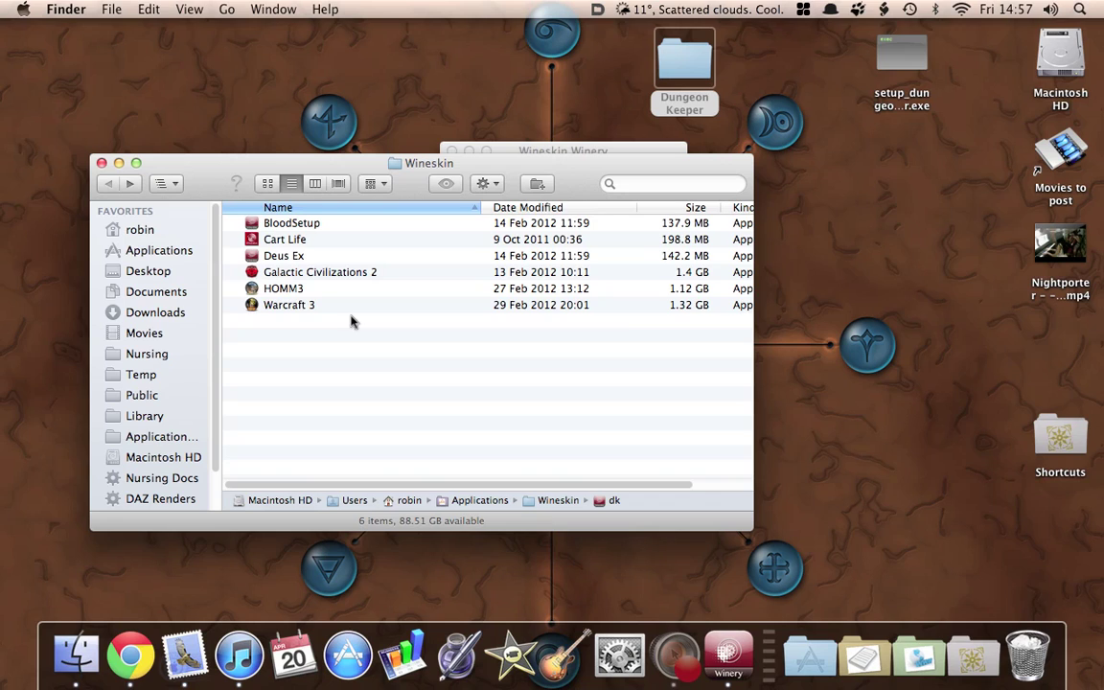
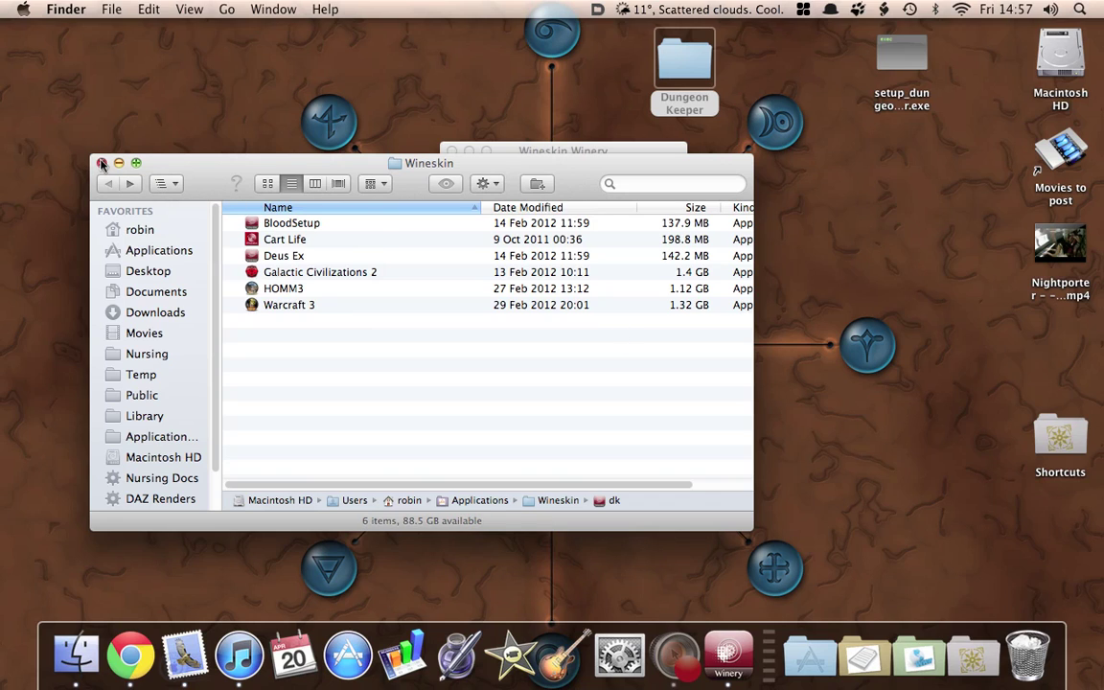
# Switch to Chrome's GOG.com games catalogue window and show the Boxer website at boxerapp.com.
pyautogui.rightClick(130, 654)
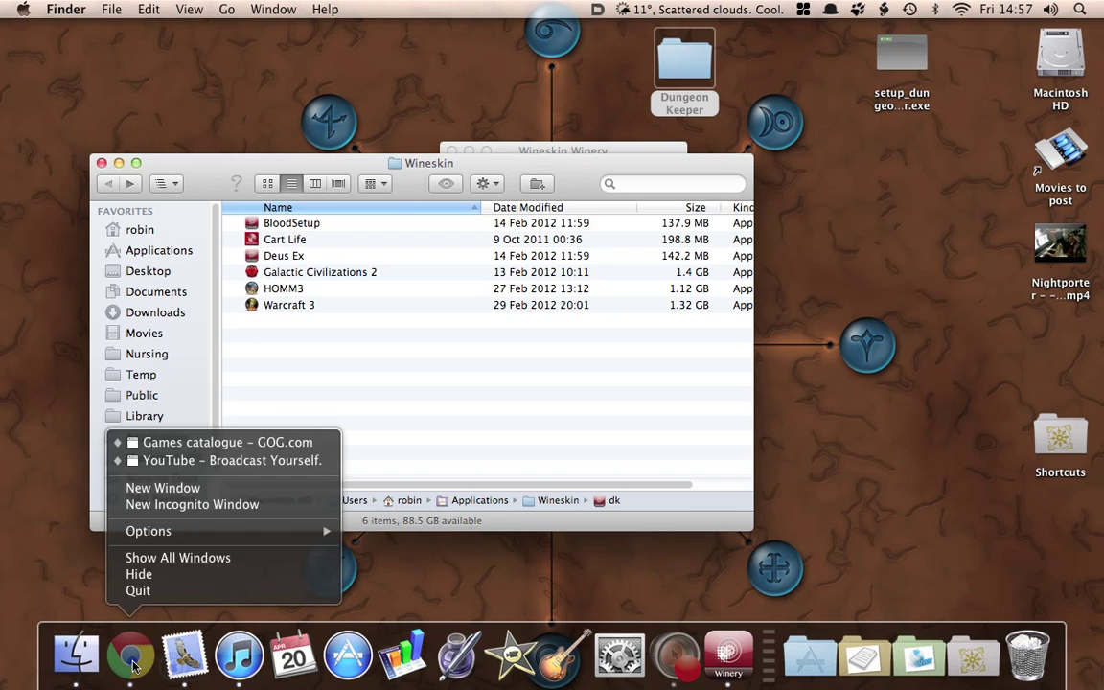
pyautogui.click(188, 443)
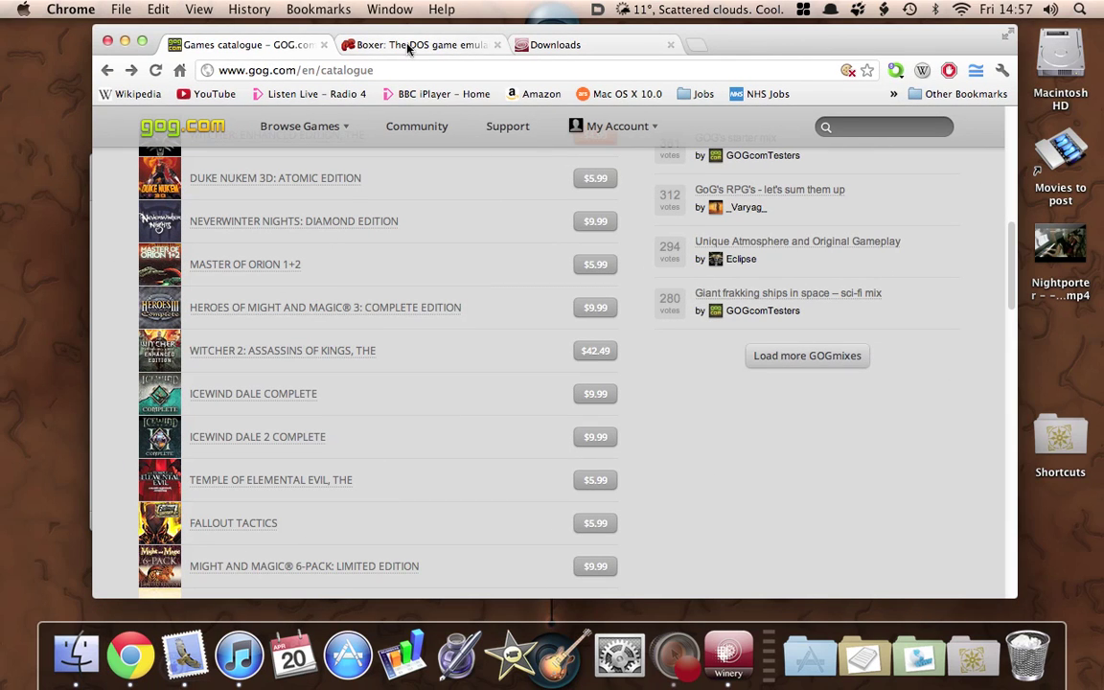
pyautogui.click(369, 44)
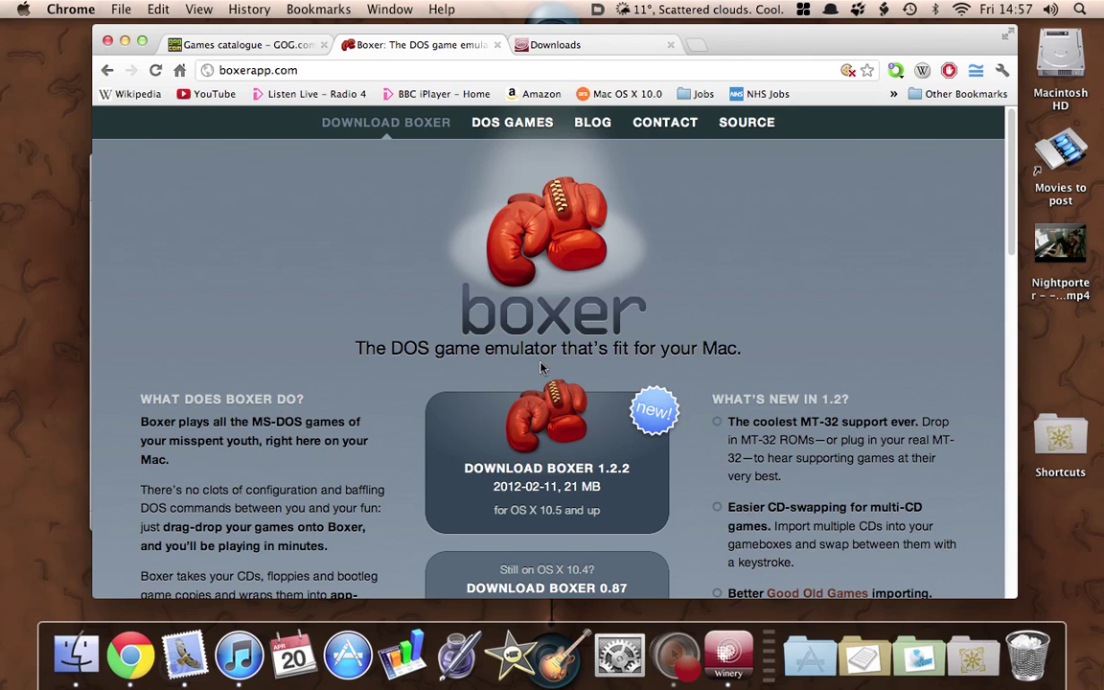
# Examine the Boxer page's download options and its 1.2 release notes, especially the Good Old Games importing entry.
pyautogui.scroll(-5, 542, 305)
pyautogui.scroll(3, 542, 304)
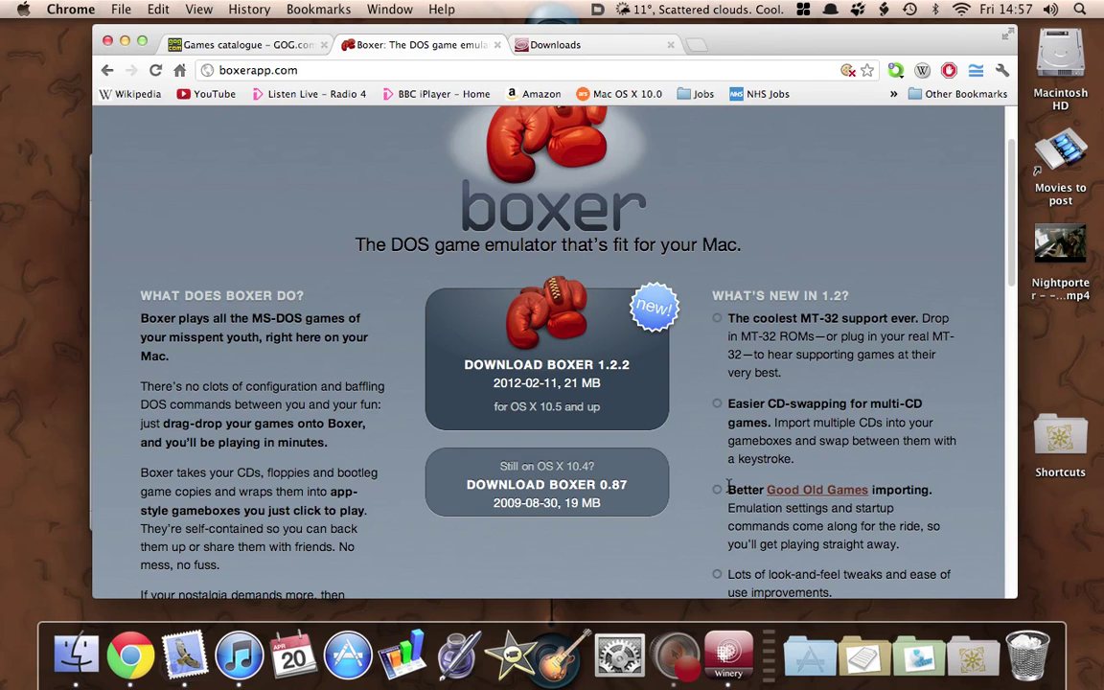
pyautogui.click(826, 491)
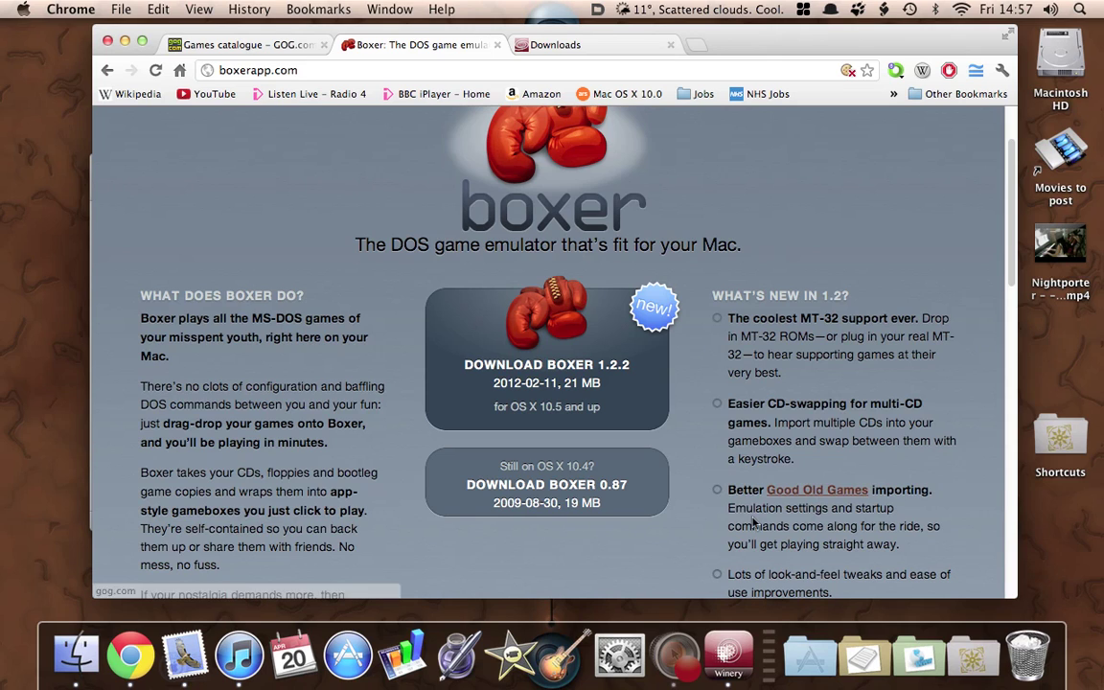
pyautogui.moveTo(728, 508); pyautogui.dragTo(907, 543)
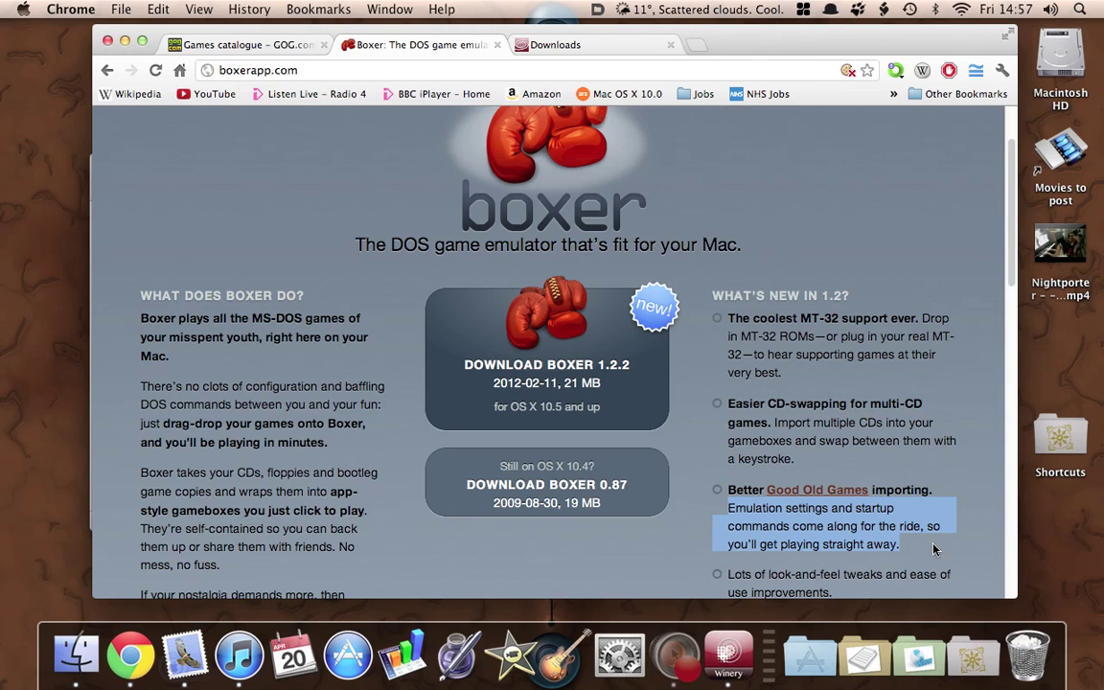
pyautogui.click(934, 548)
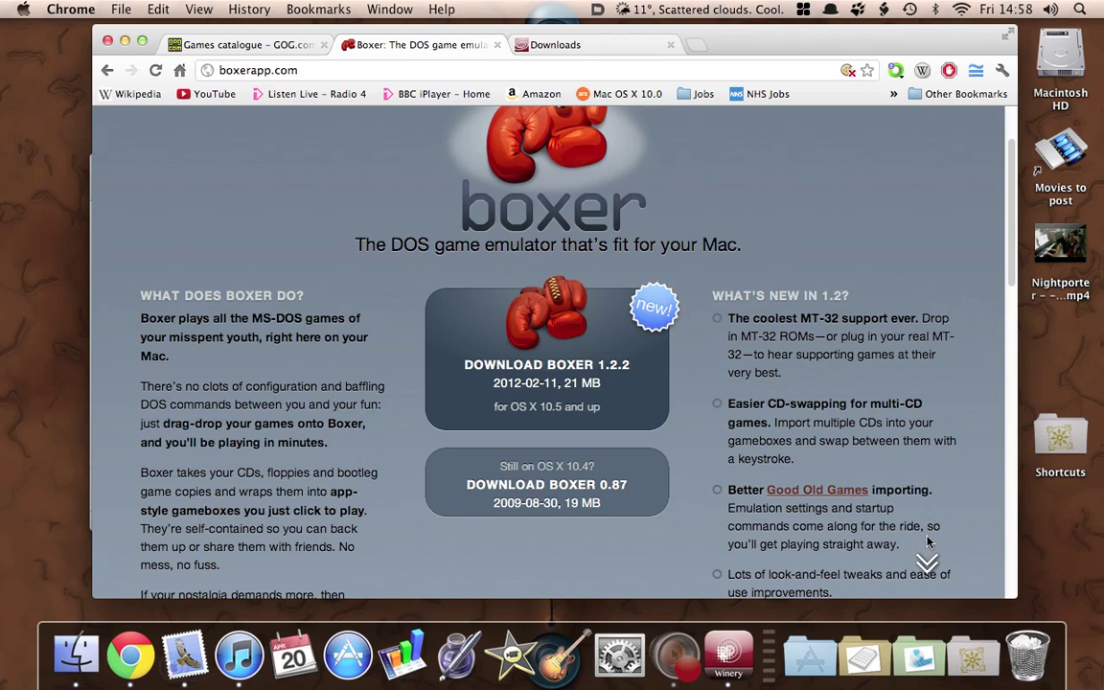
pyautogui.scroll(-3, 928, 543)
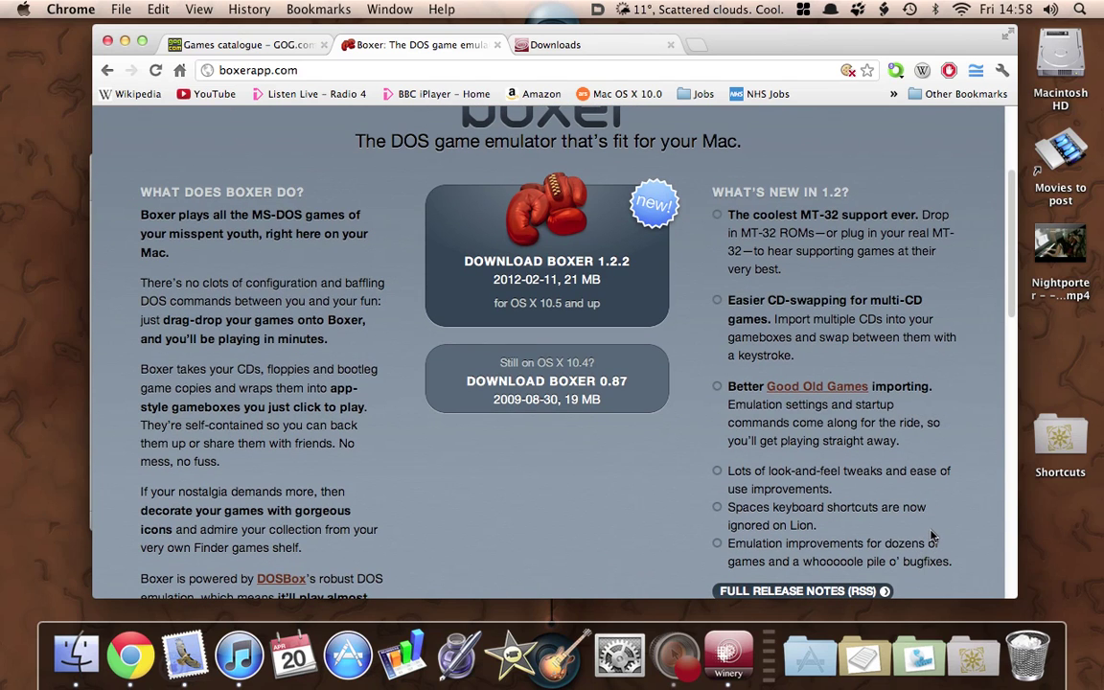
# Review the Boxer website's download page and the Wineskin Downloads page it is compared with.
pyautogui.scroll(6, 928, 532)
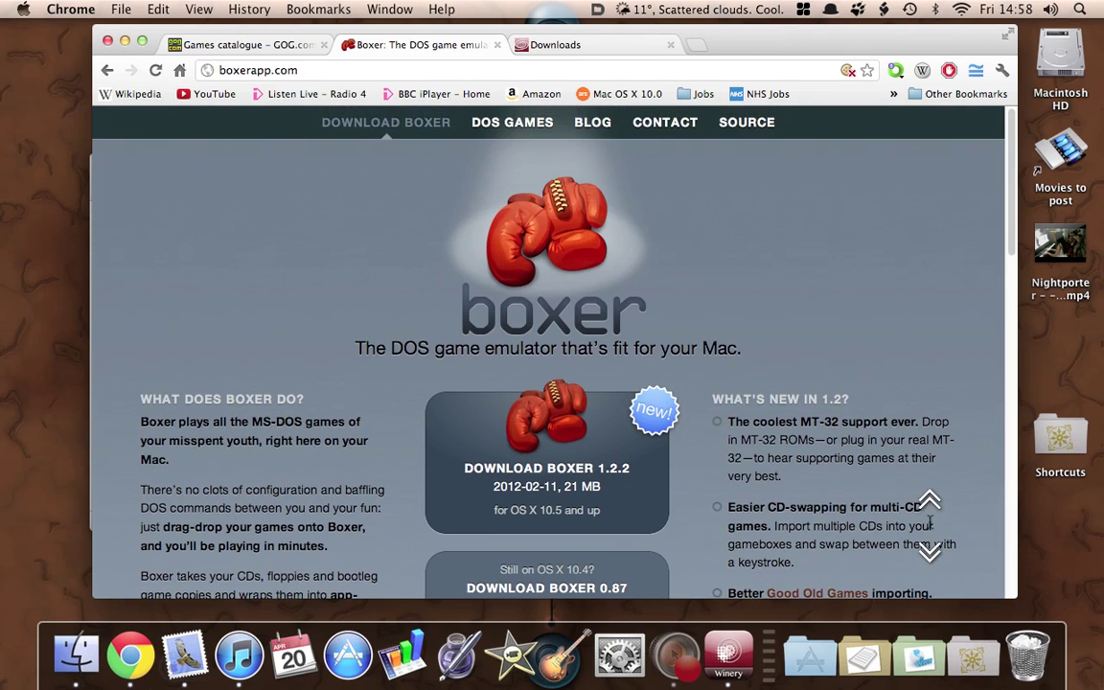
pyautogui.click(349, 124)
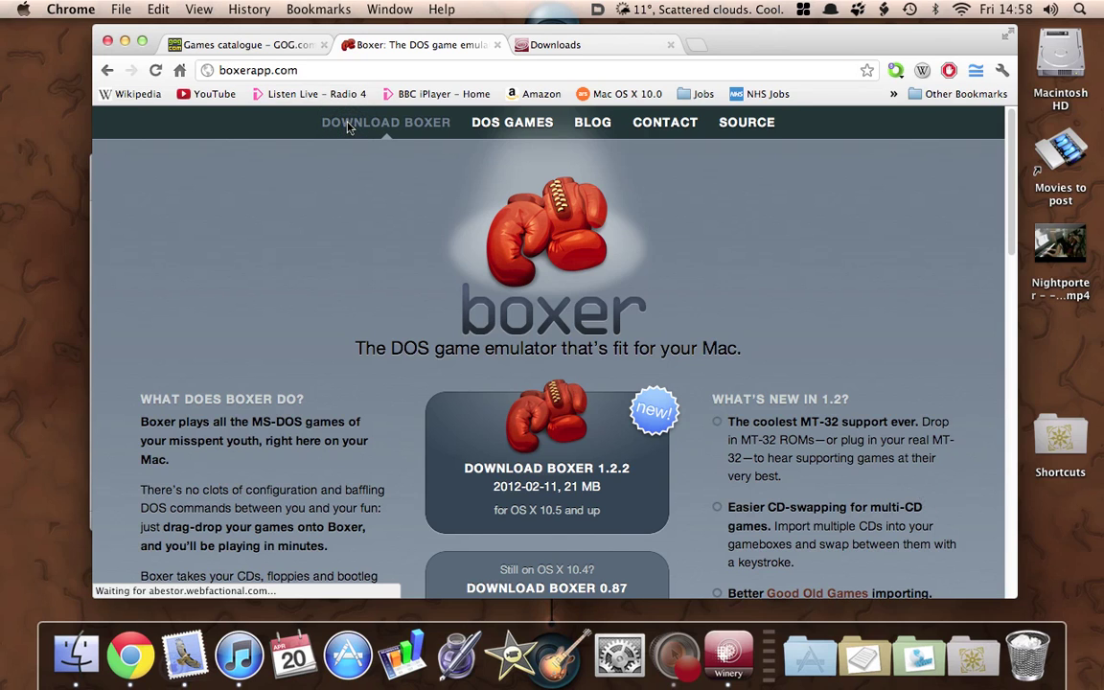
pyautogui.click(562, 44)
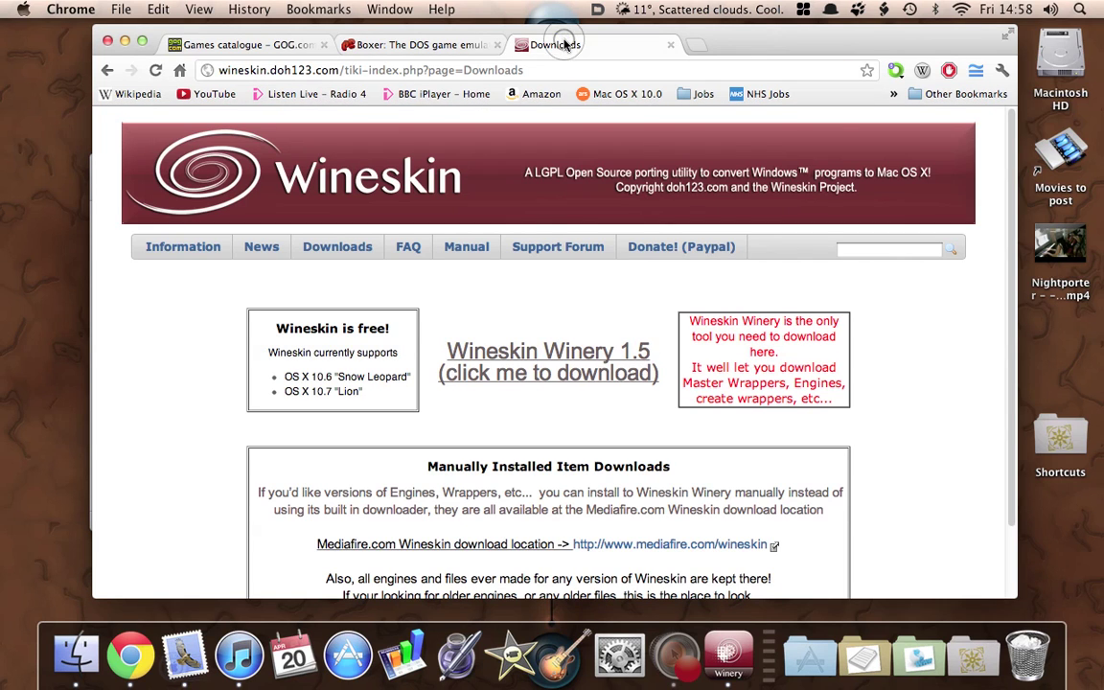
pyautogui.click(414, 44)
pyautogui.scroll(-3, 430, 290)
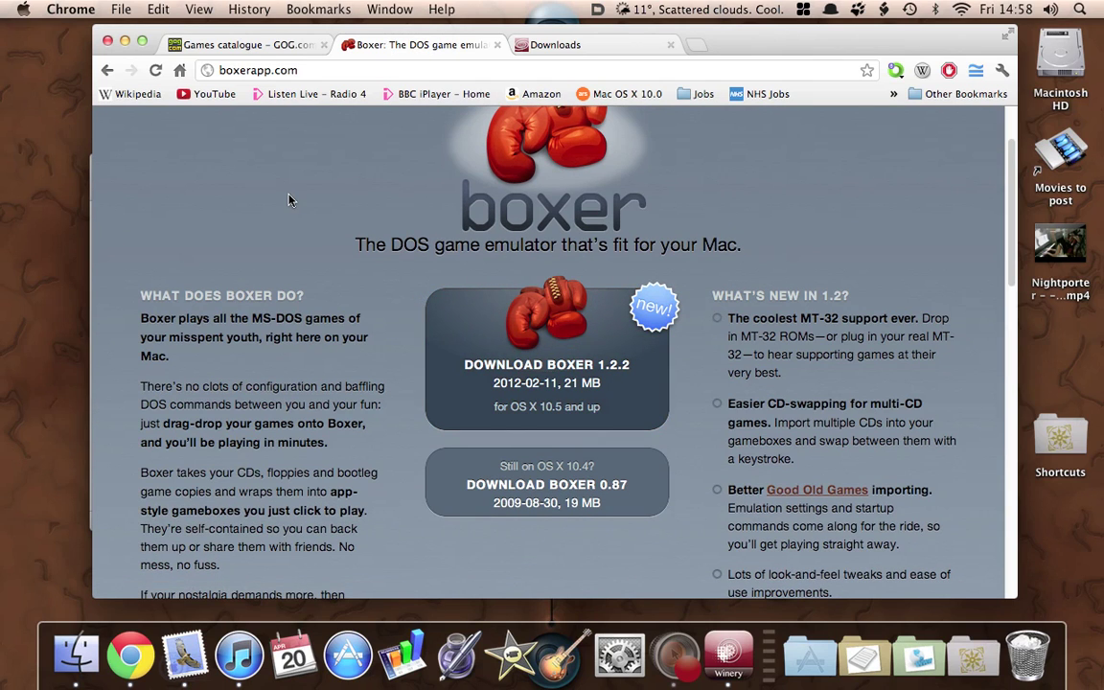
pyautogui.scroll(3, 289, 200)
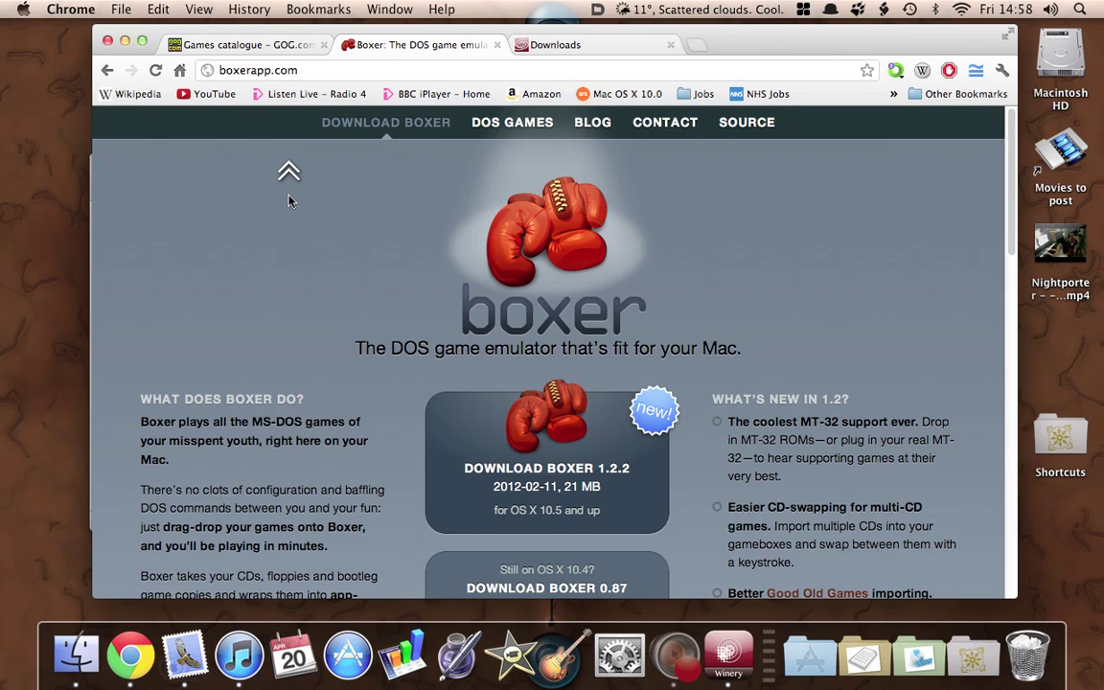
# Switch to Wineskin Winery and quit it.
pyautogui.click(728, 671)
pyautogui.rightClick(727, 678)
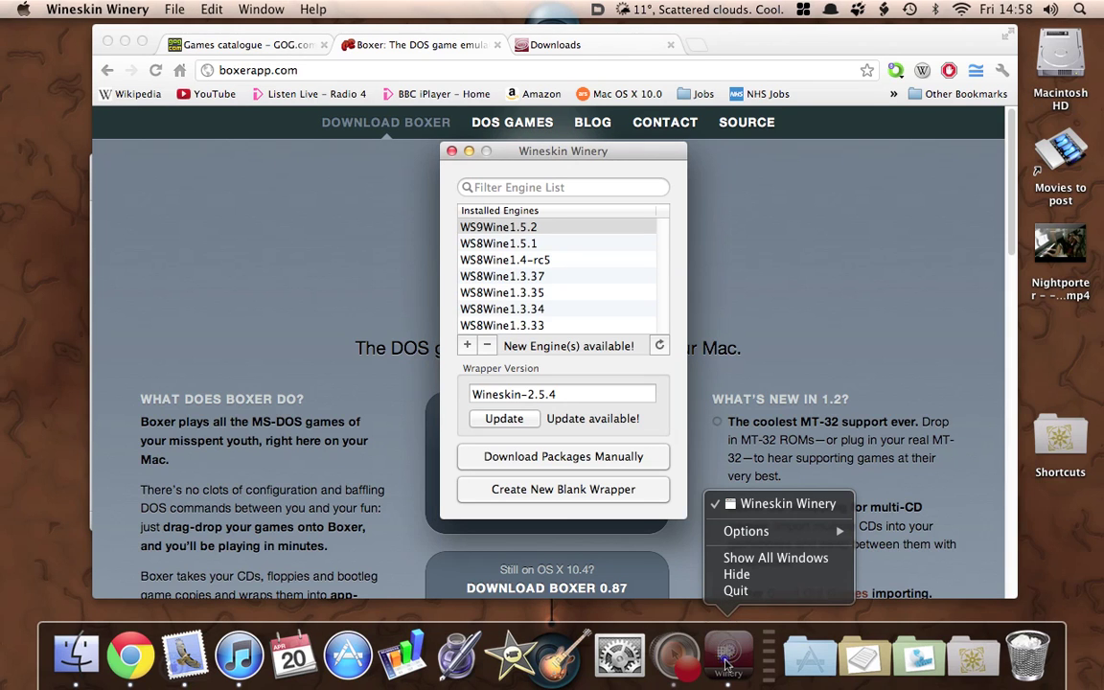
pyautogui.click(746, 593)
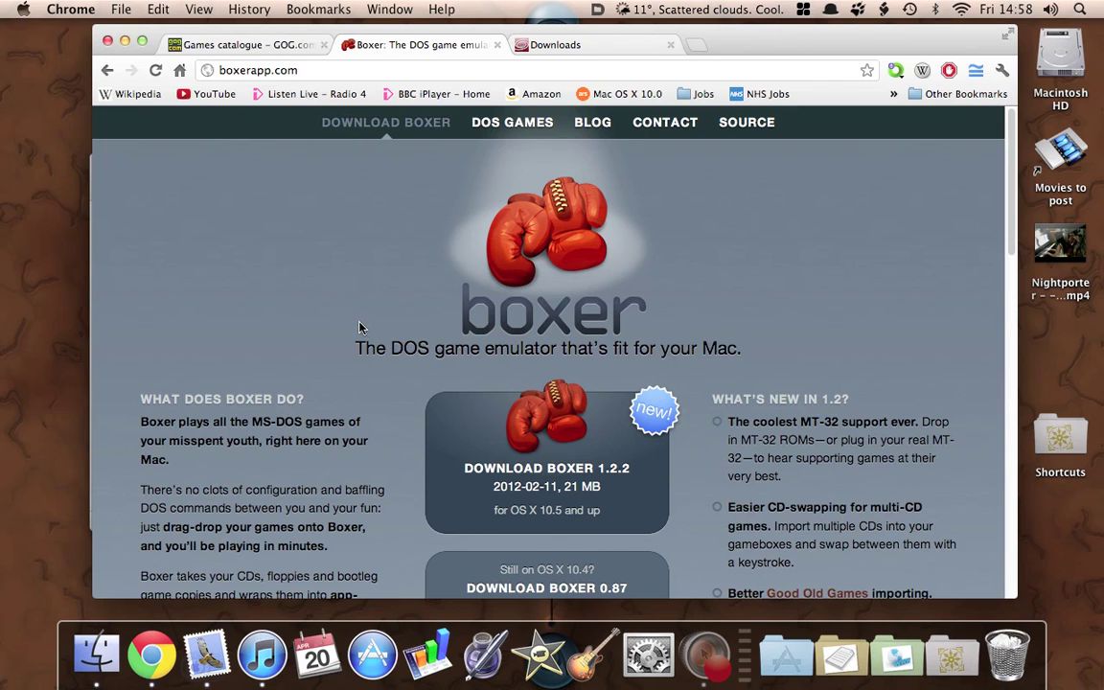
# Launch Boxer from the Applications folder and look through the gameboxes in its DOS Games folder.
pyautogui.click(788, 661)
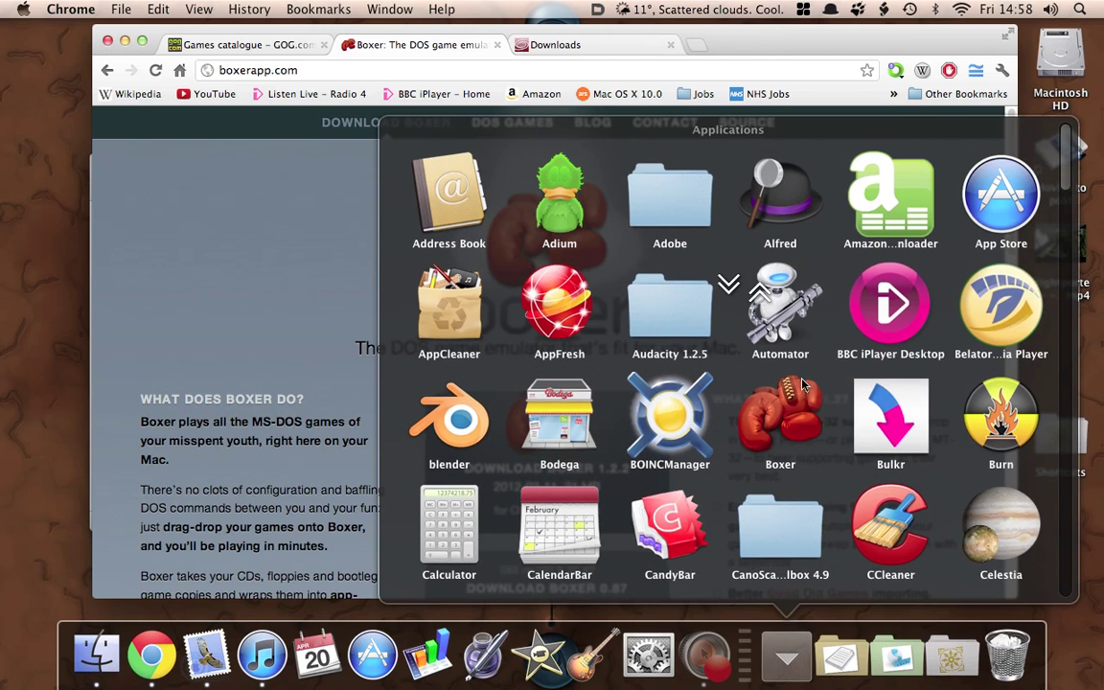
pyautogui.click(758, 440)
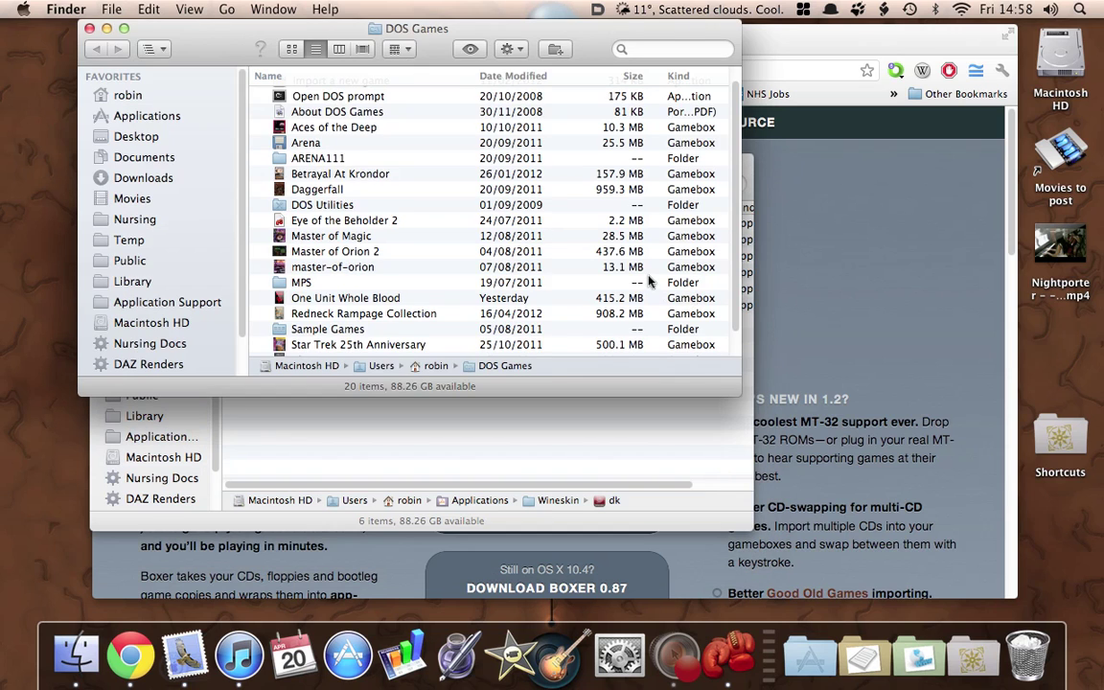
pyautogui.moveTo(196, 33); pyautogui.dragTo(191, 62)
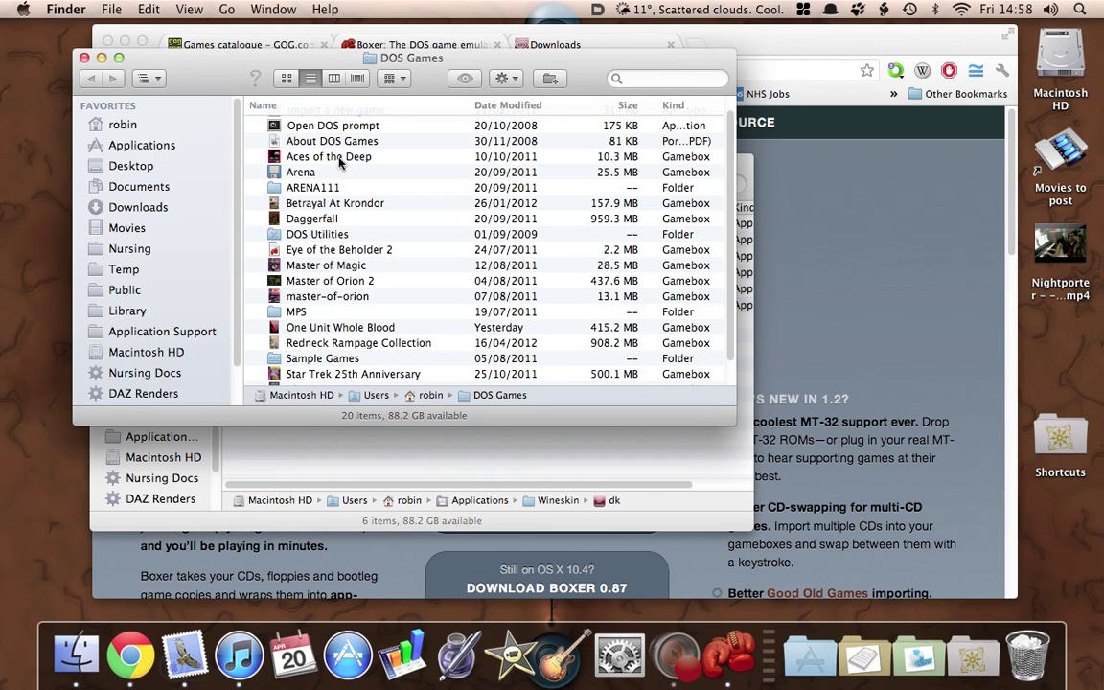
pyautogui.scroll(-1, 337, 159)
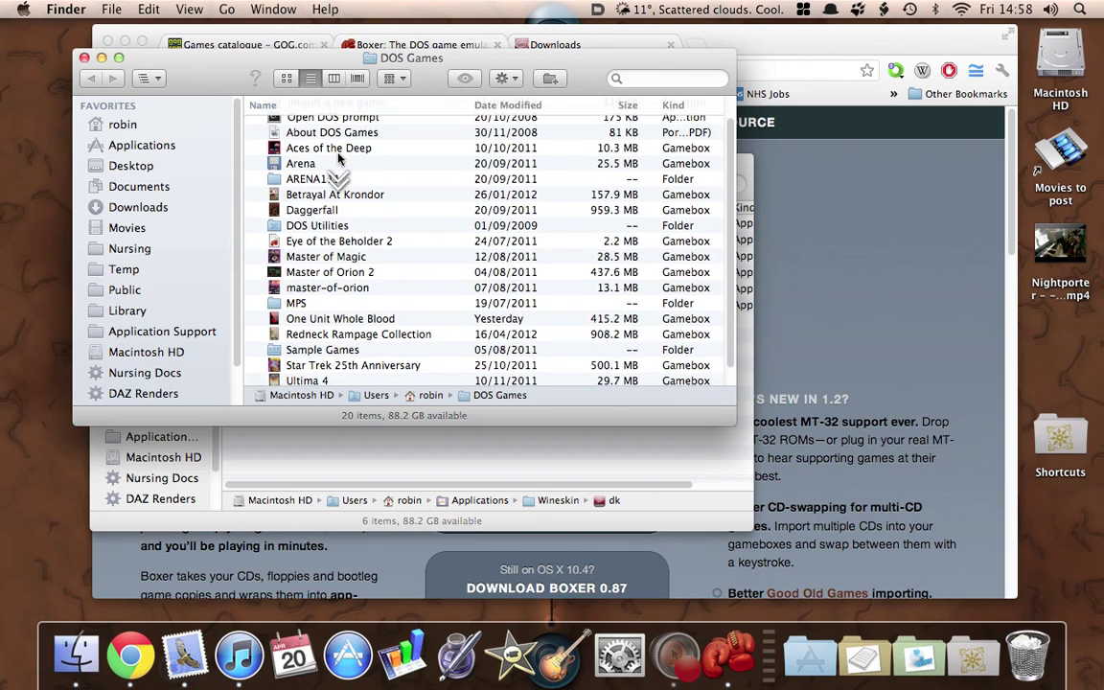
pyautogui.scroll(-1, 337, 159)
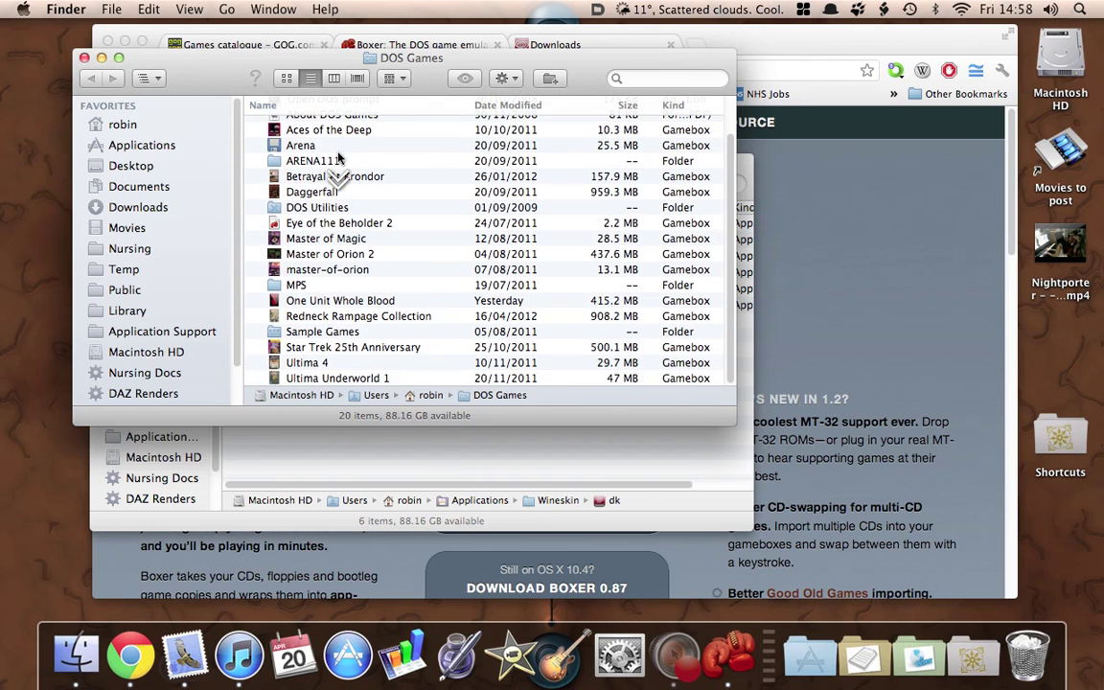
pyautogui.scroll(3, 372, 311)
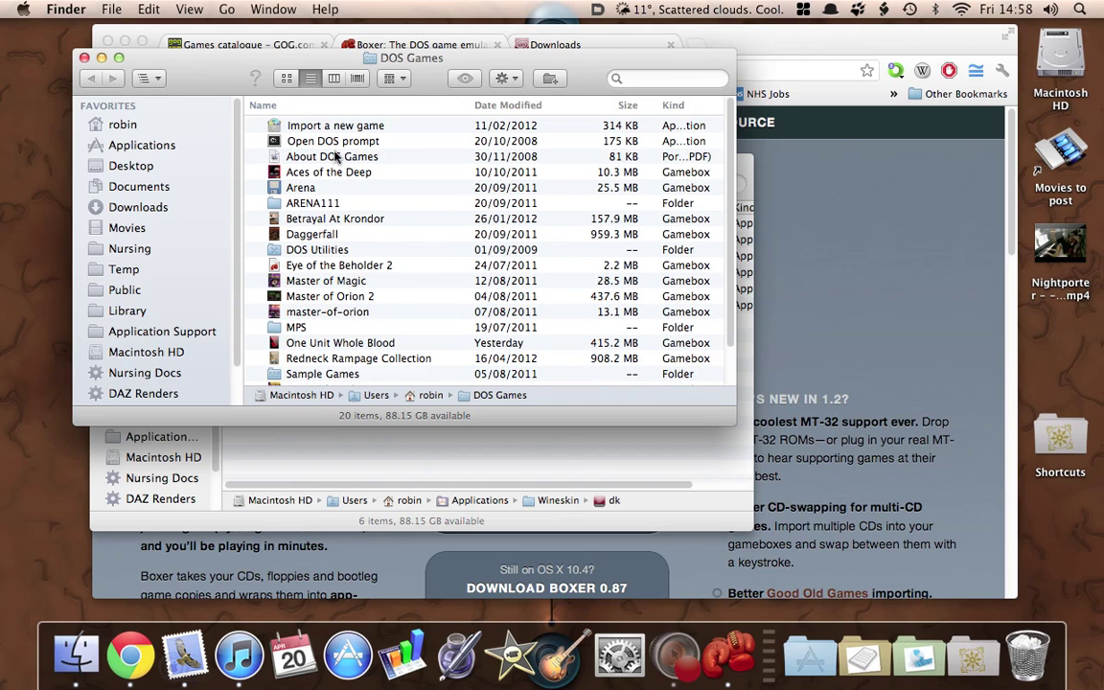
# Open Boxer's Import a new game tool and clear the DOS Games and Chrome windows out of the way.
pyautogui.click(330, 126)
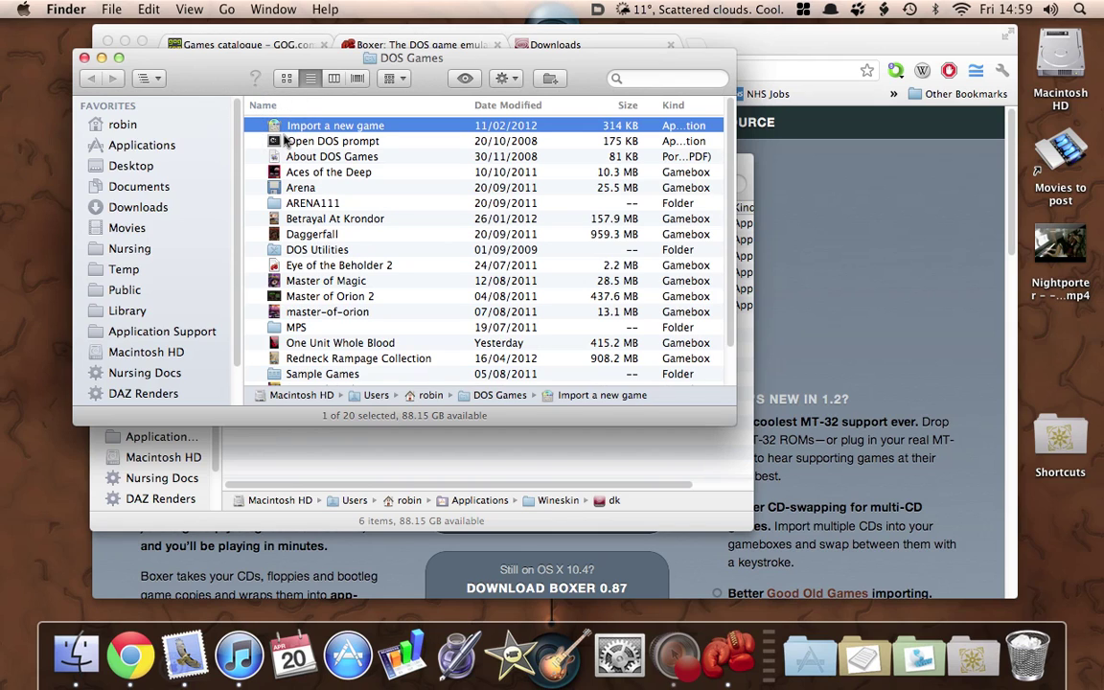
pyautogui.click(85, 58)
pyautogui.click(124, 42)
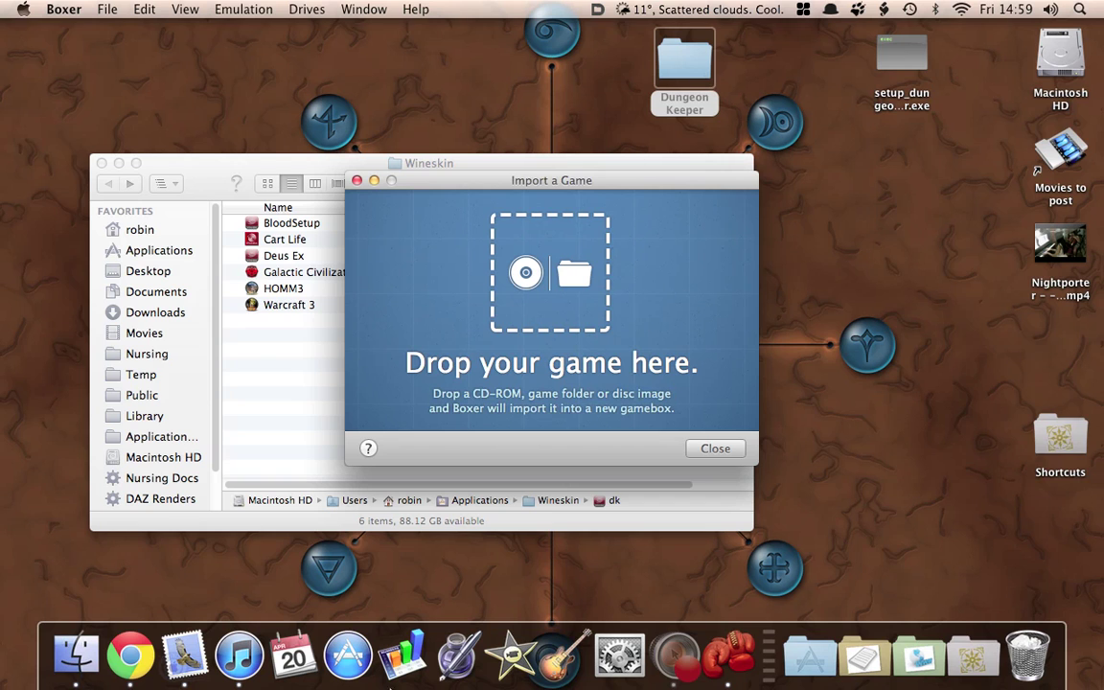
# Bring back the DOS Games window to view its existing gameboxes, then hide it again behind the game importer.
pyautogui.rightClick(76, 655)
pyautogui.click(116, 398)
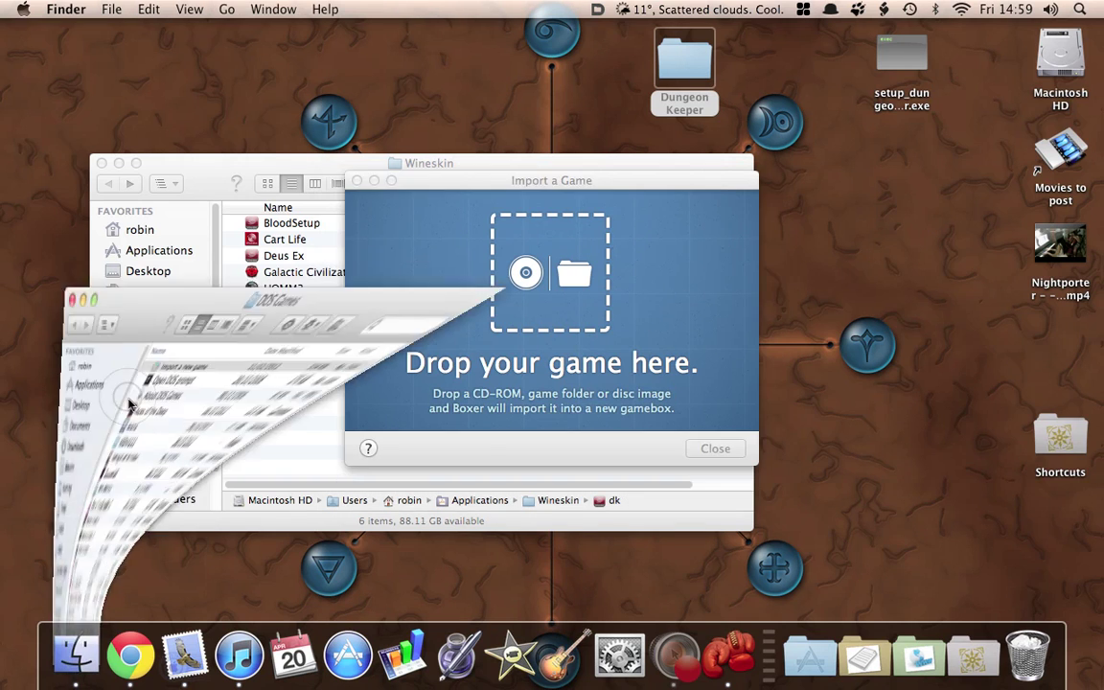
pyautogui.click(326, 308)
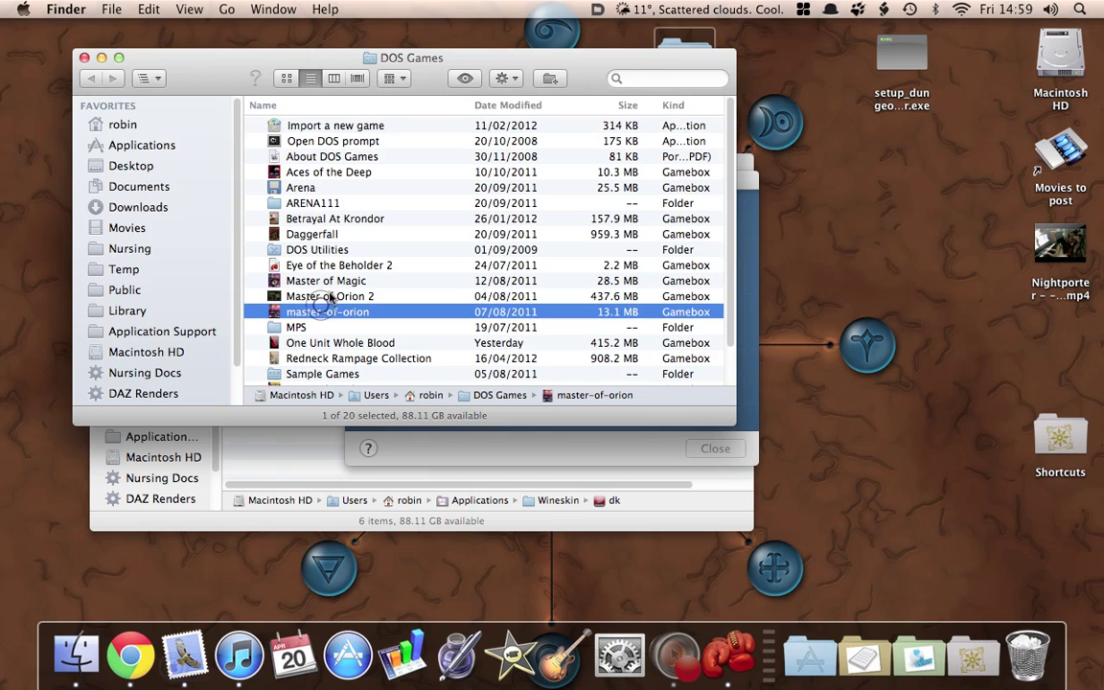
pyautogui.click(714, 297)
pyautogui.doubleClick(709, 281)
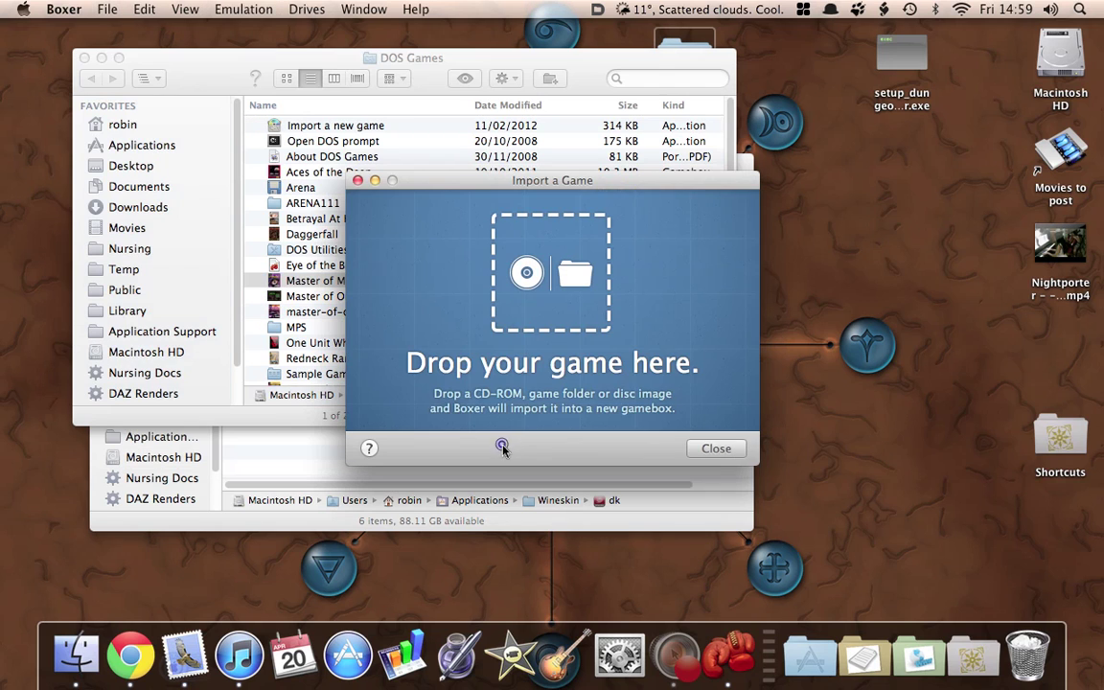
pyautogui.click(84, 57)
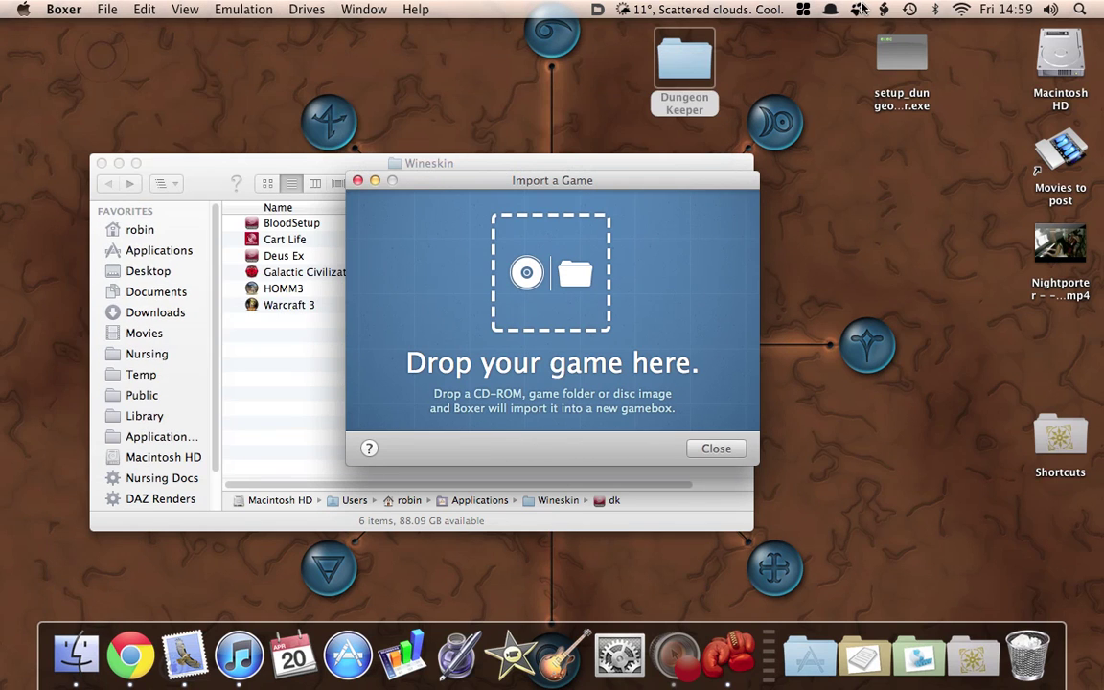
# Import the desktop's Dungeon Keeper folder into Boxer as a gamebox and close the import window.
pyautogui.click(678, 62)
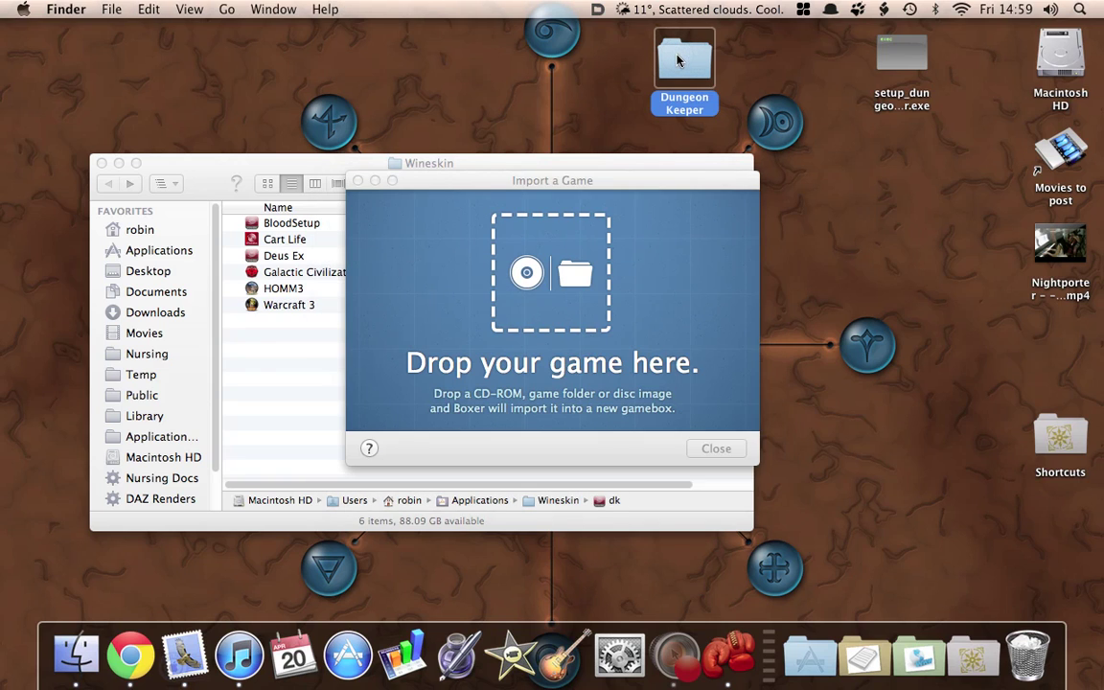
pyautogui.moveTo(678, 62); pyautogui.dragTo(551, 288)
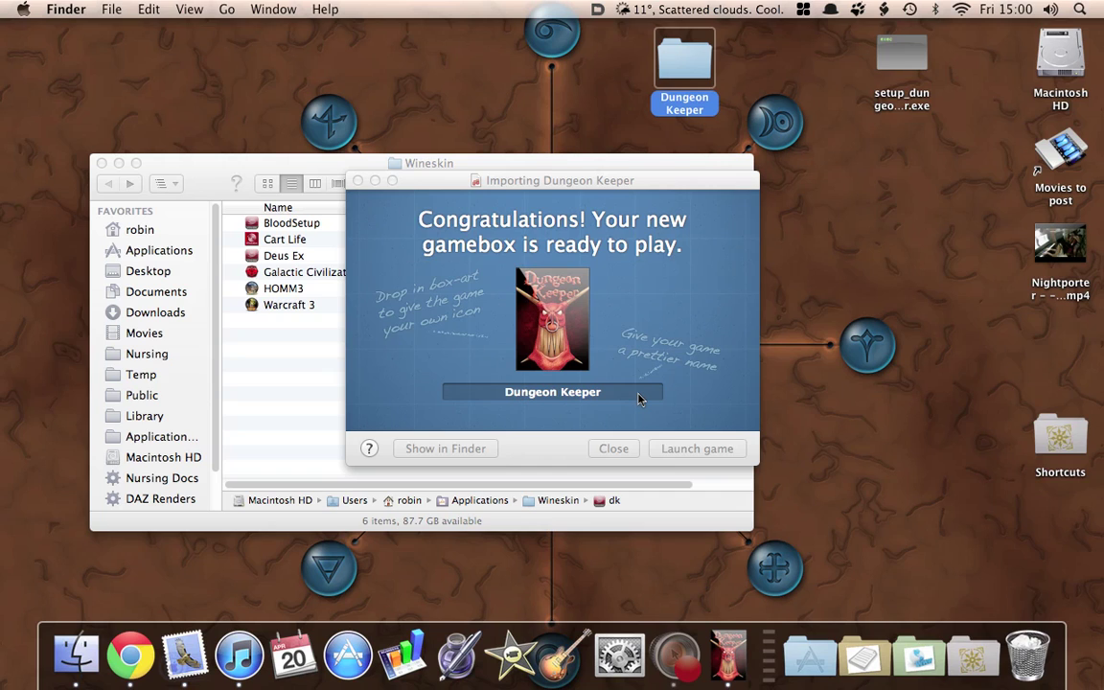
pyautogui.click(361, 325)
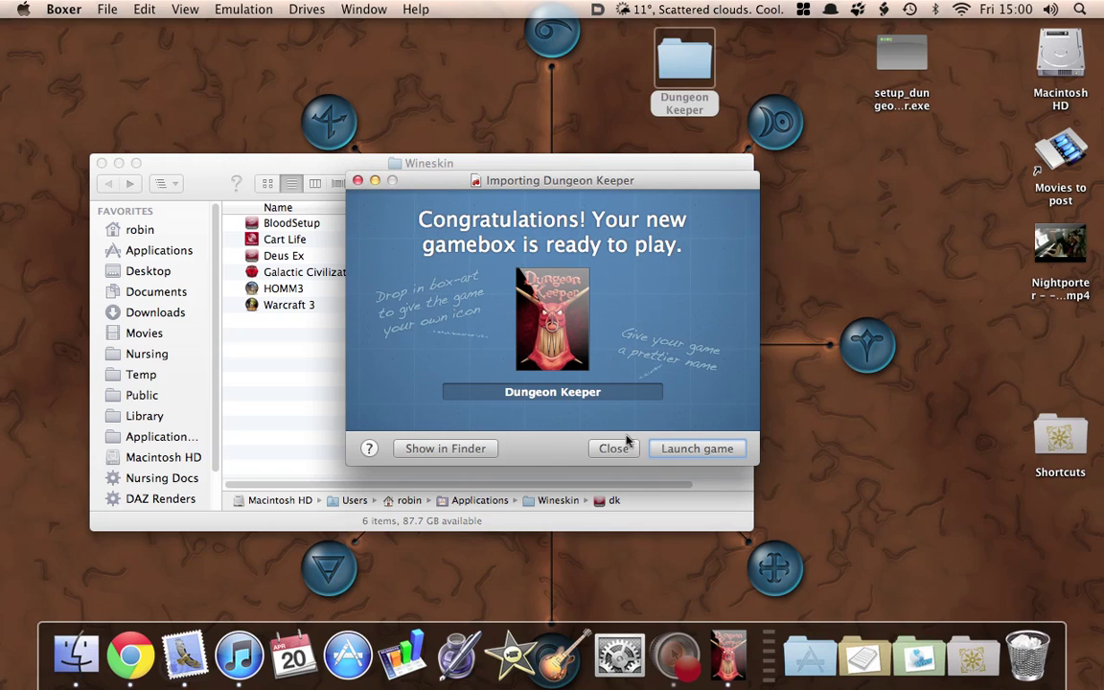
pyautogui.click(357, 180)
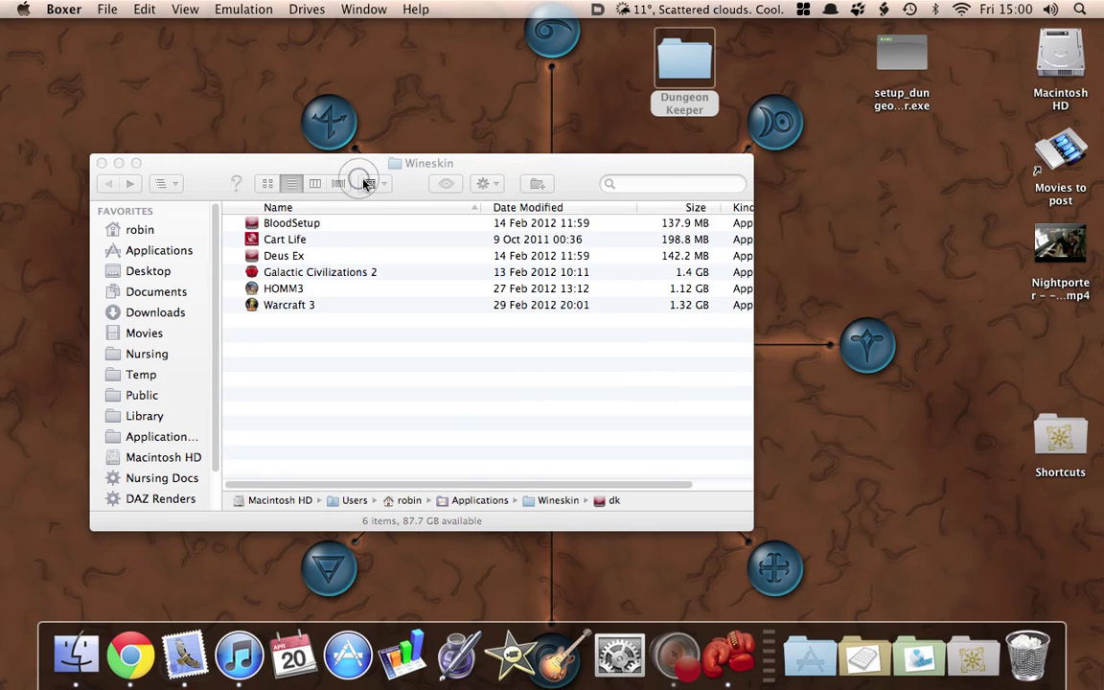
# Check Boxer's recent games list, then reopen the DOS Games folder and launch the Dungeon Keeper gamebox.
pyautogui.rightClick(728, 653)
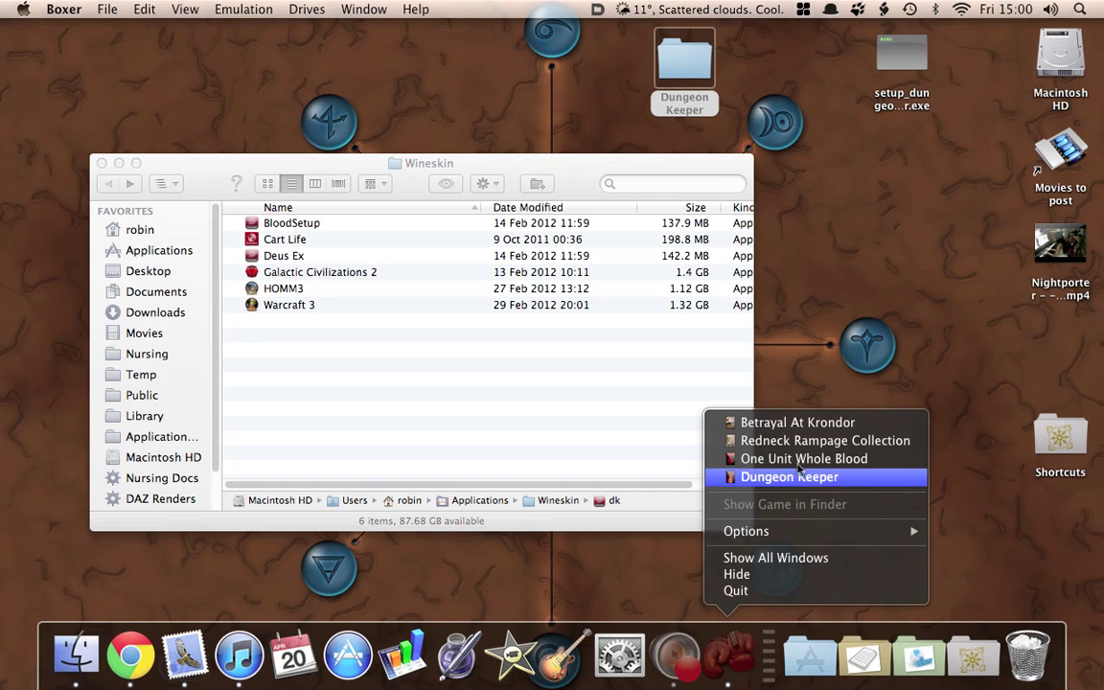
pyautogui.click(602, 599)
pyautogui.rightClick(77, 655)
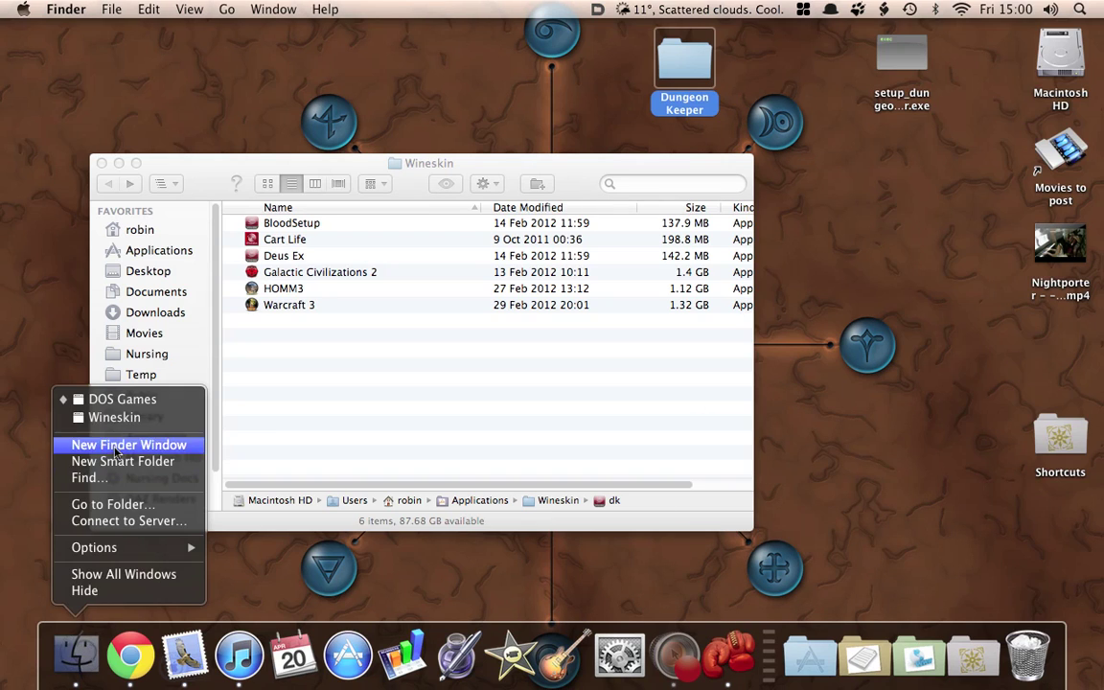
pyautogui.click(122, 407)
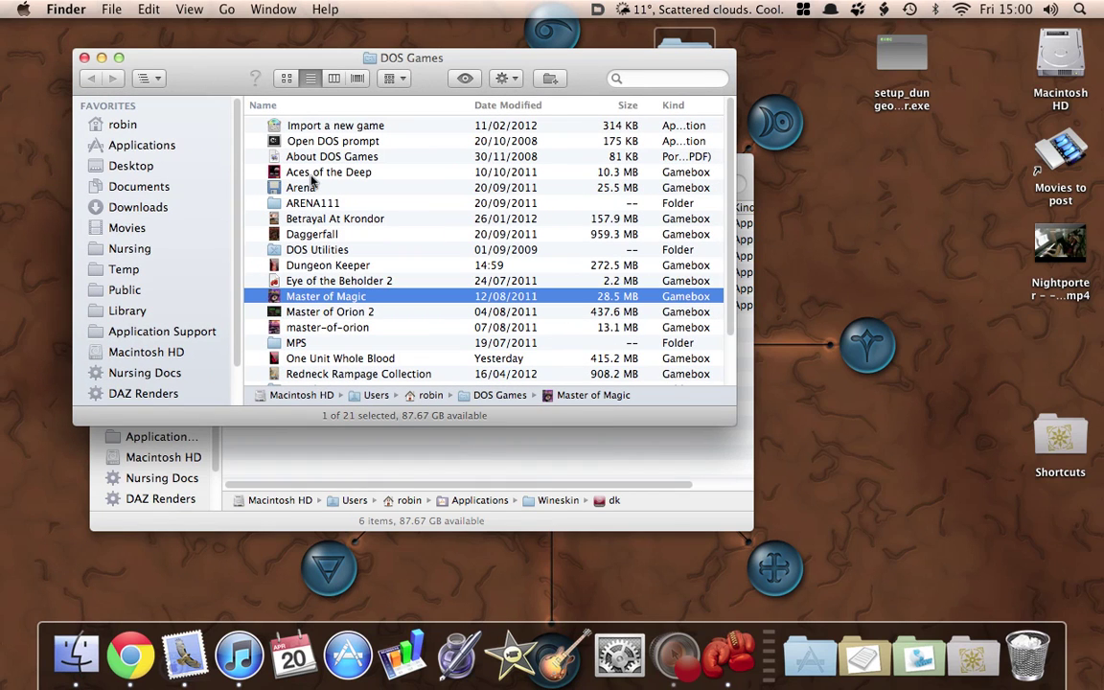
pyautogui.scroll(-3, 324, 215)
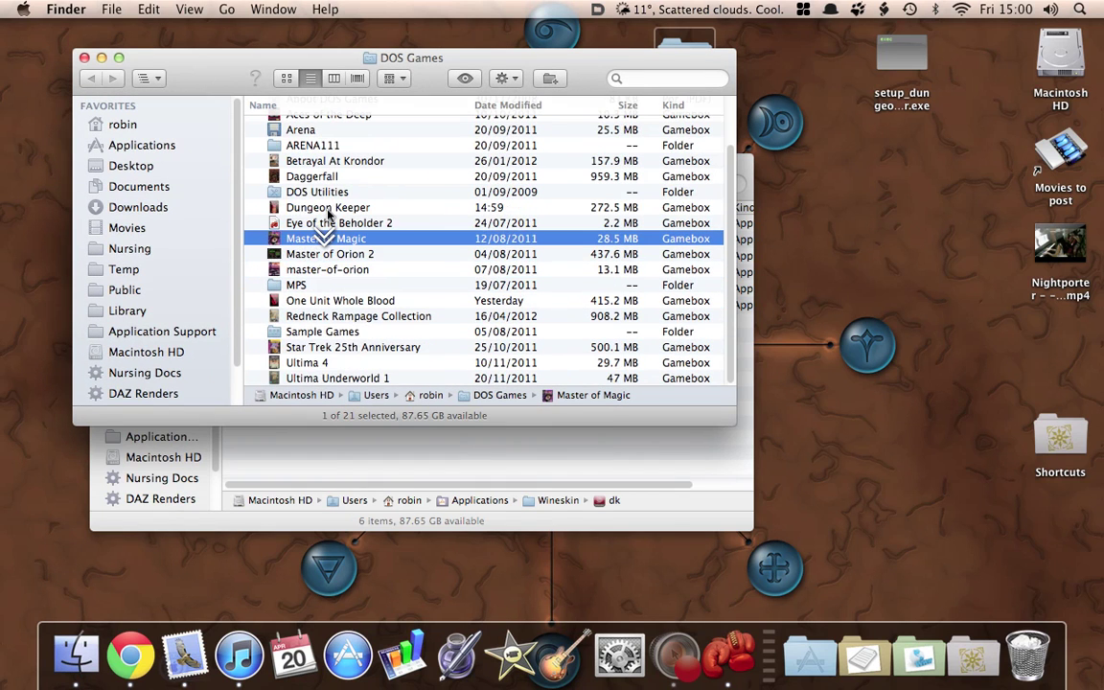
pyautogui.click(319, 208)
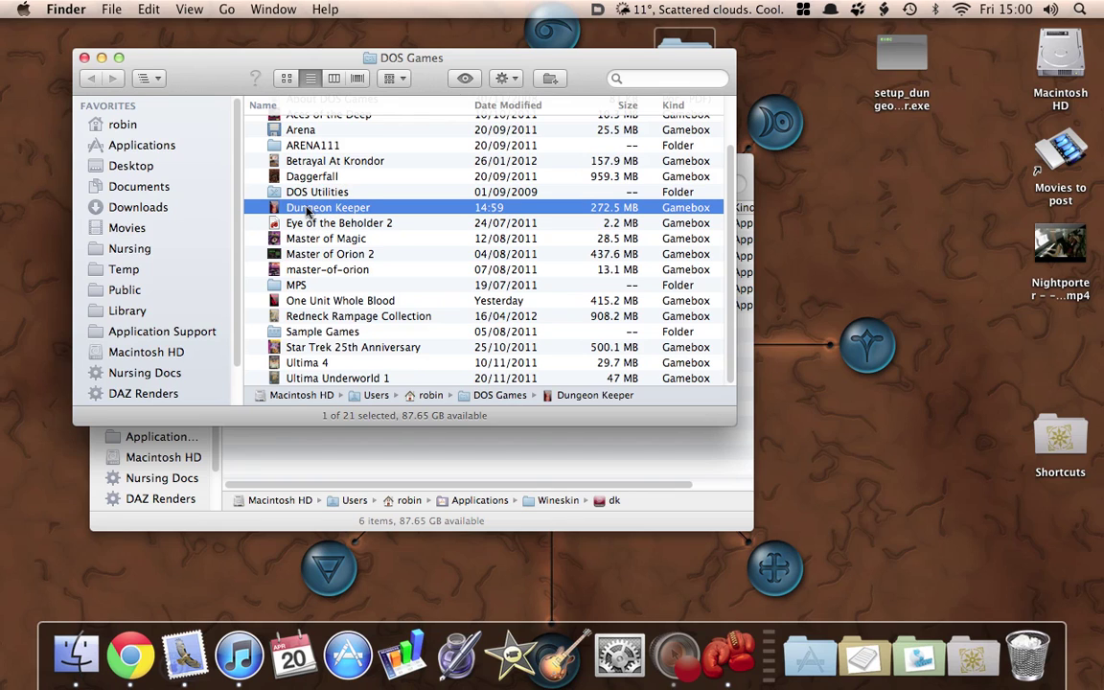
pyautogui.doubleClick(306, 209)
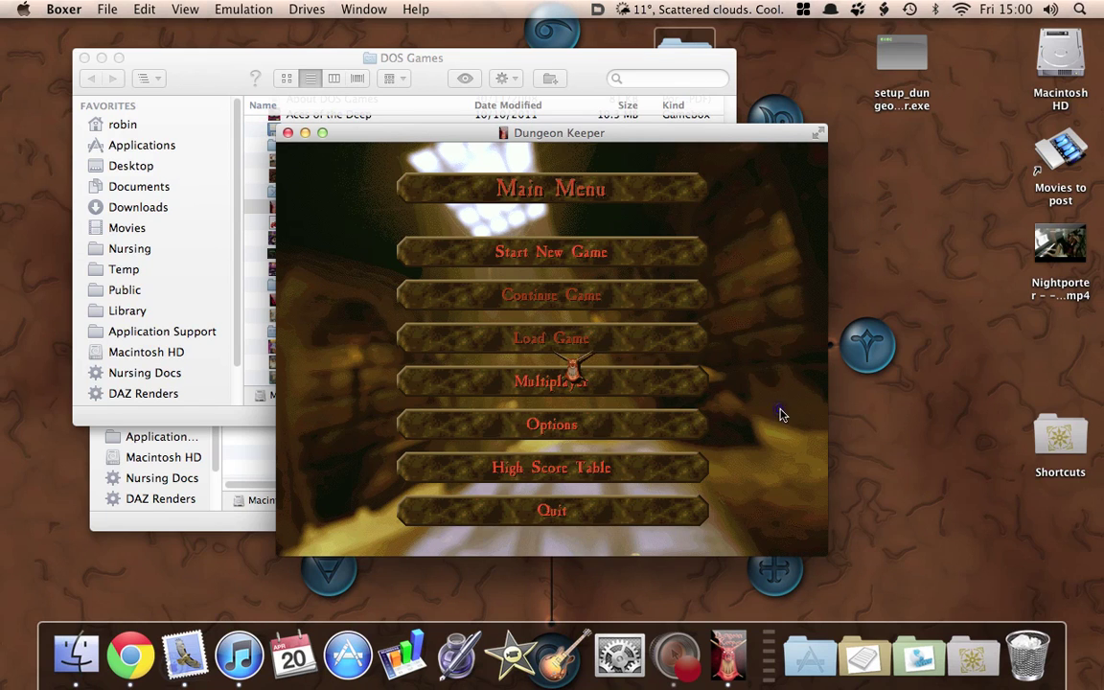
# Start a new Dungeon Keeper game in the flagged land and open the in-game save screen.
pyautogui.click(636, 254)
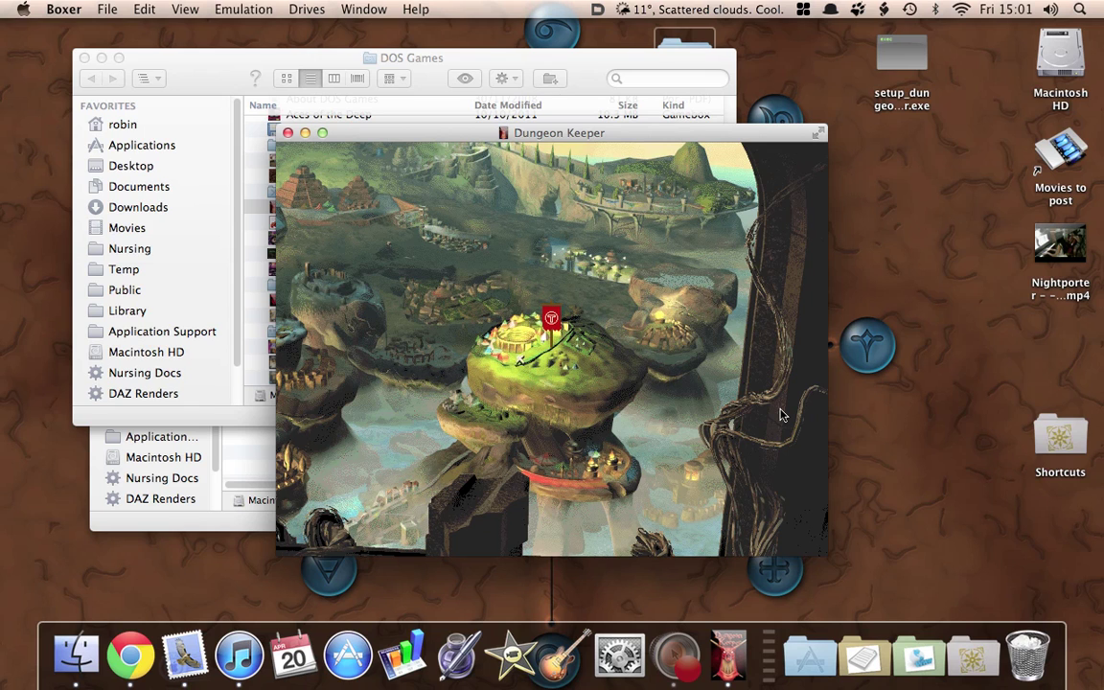
pyautogui.click(552, 318)
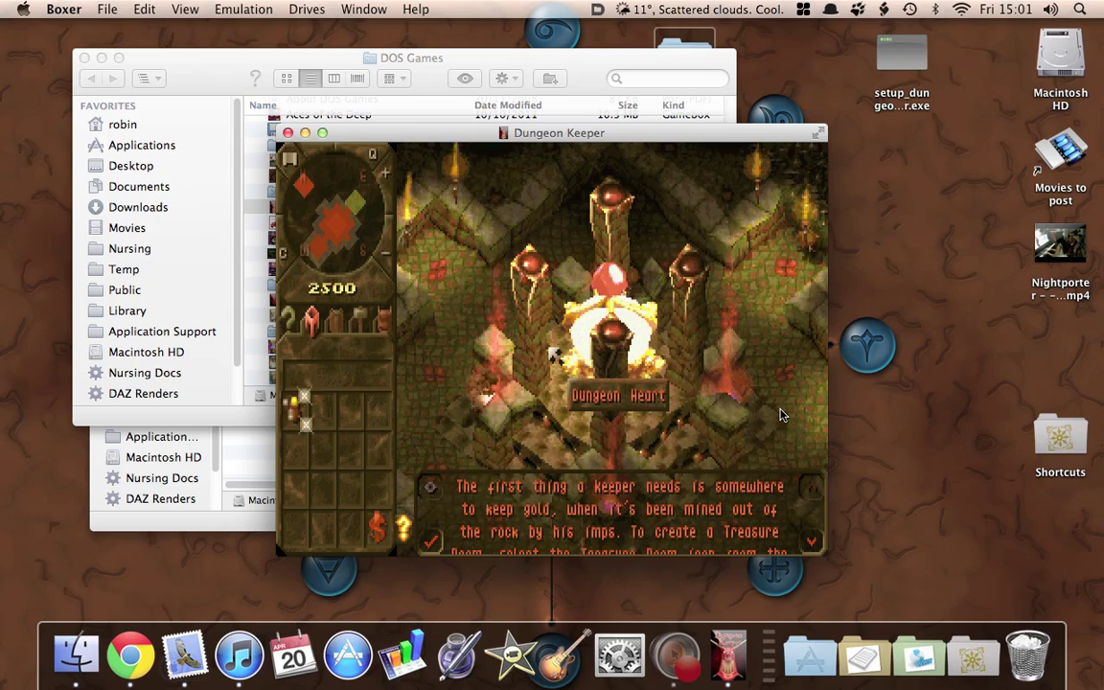
pyautogui.press('Escape')
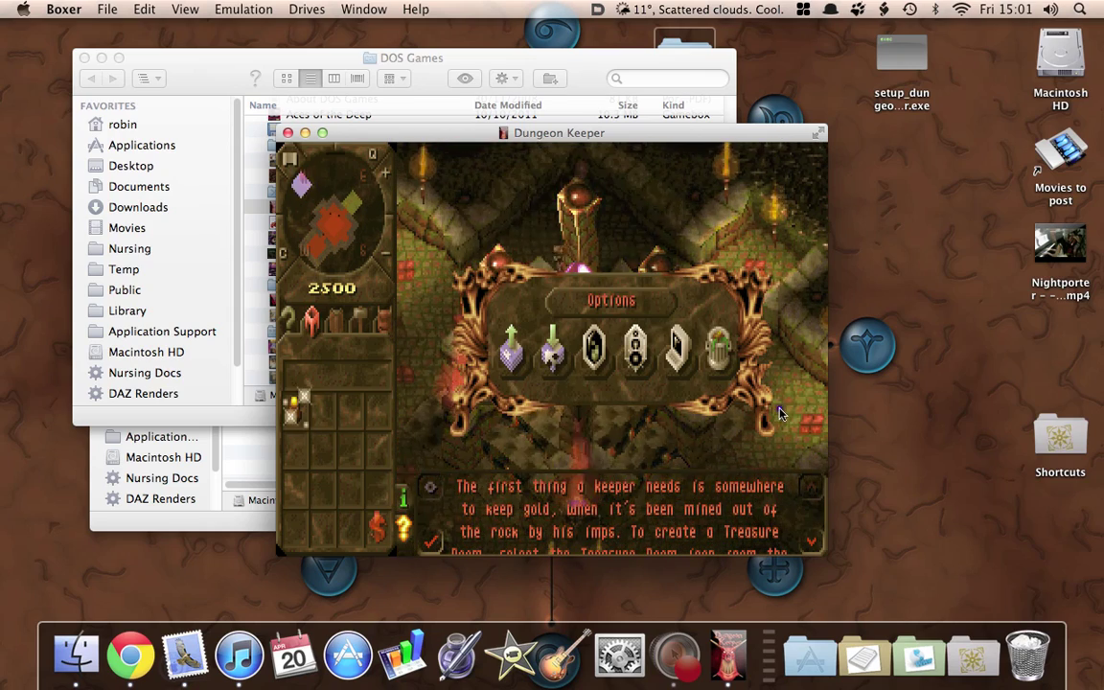
pyautogui.click(553, 355)
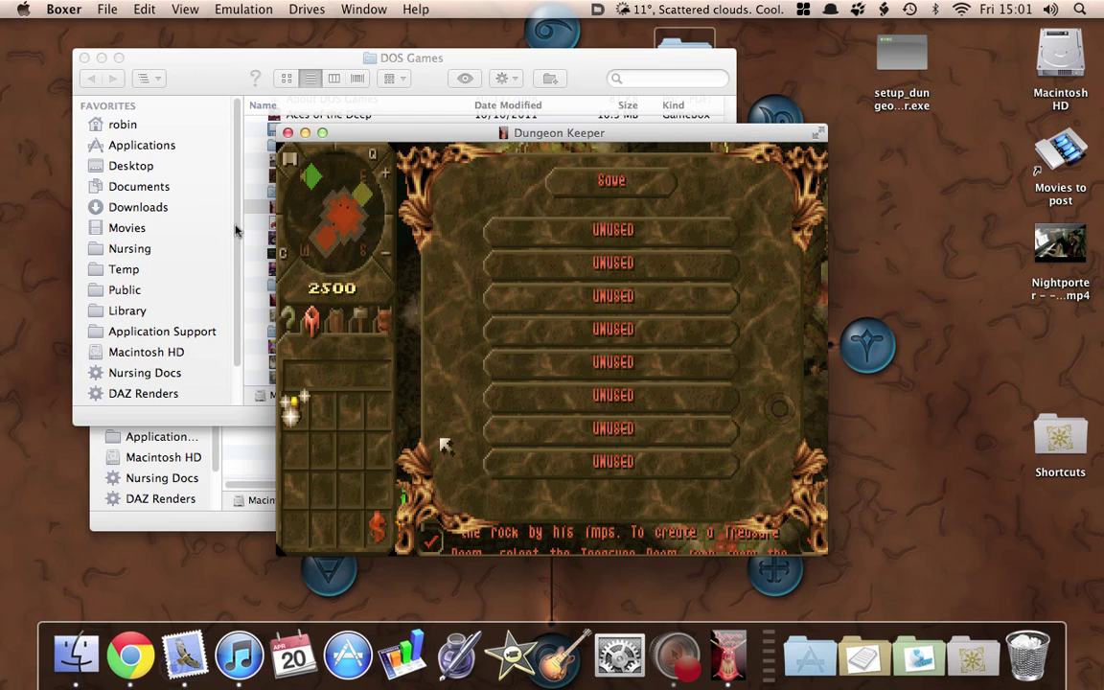
# Show the package contents of the Dungeon Keeper gamebox and inspect its C Dungeon Keeper.harddisk folder.
pyautogui.click(193, 410)
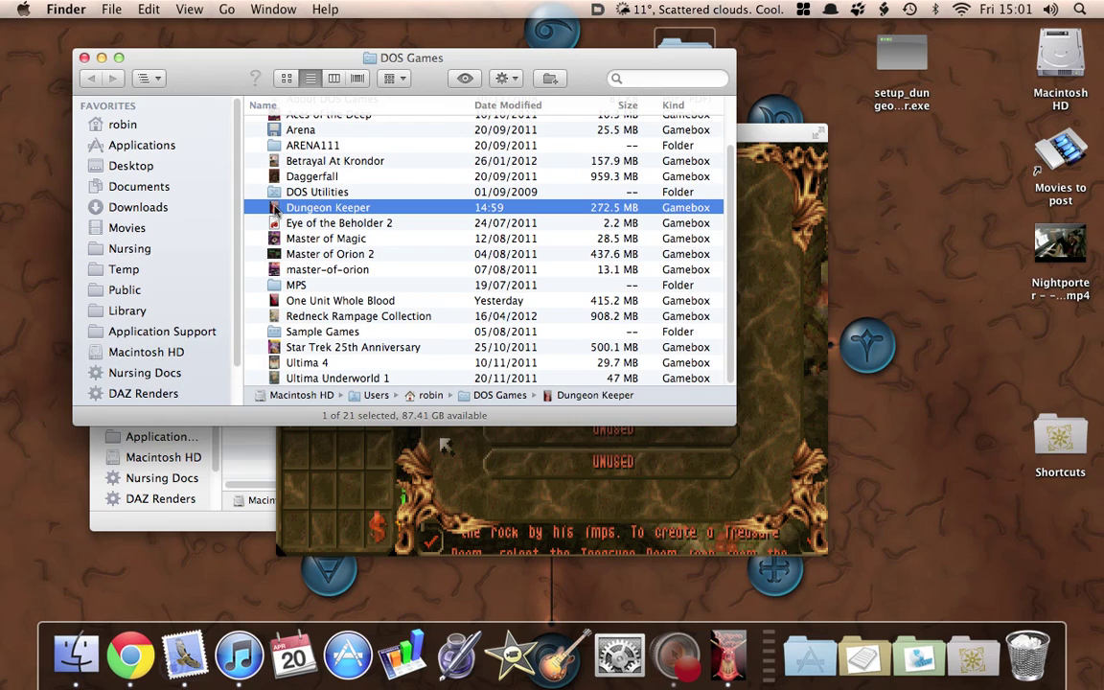
pyautogui.rightClick(293, 216)
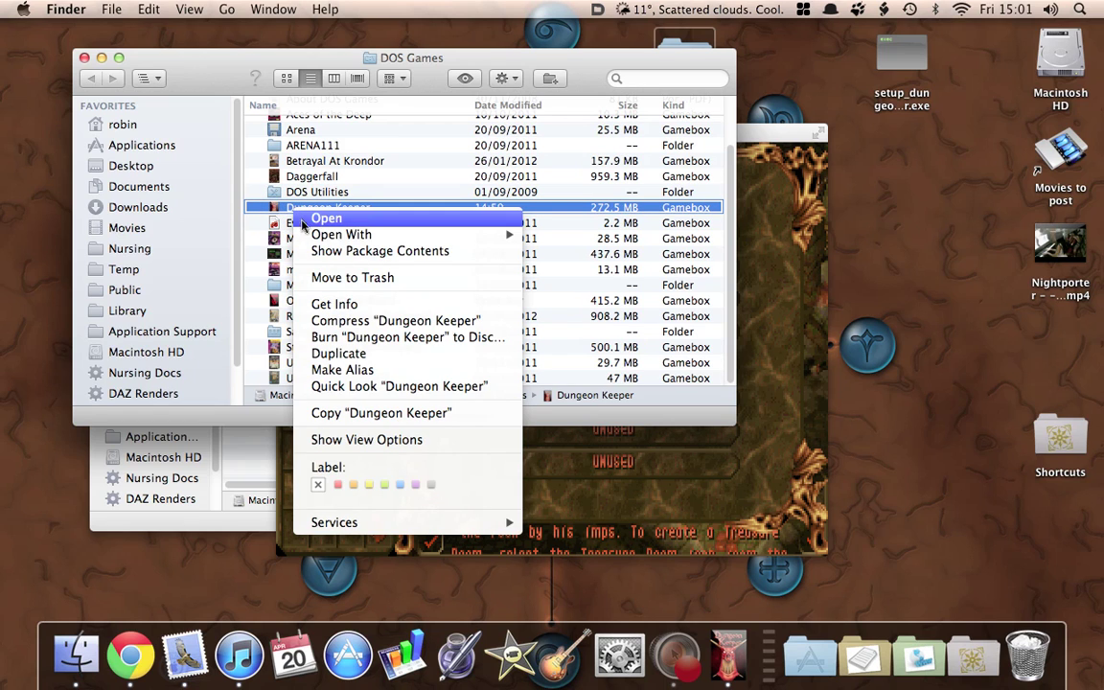
pyautogui.click(318, 253)
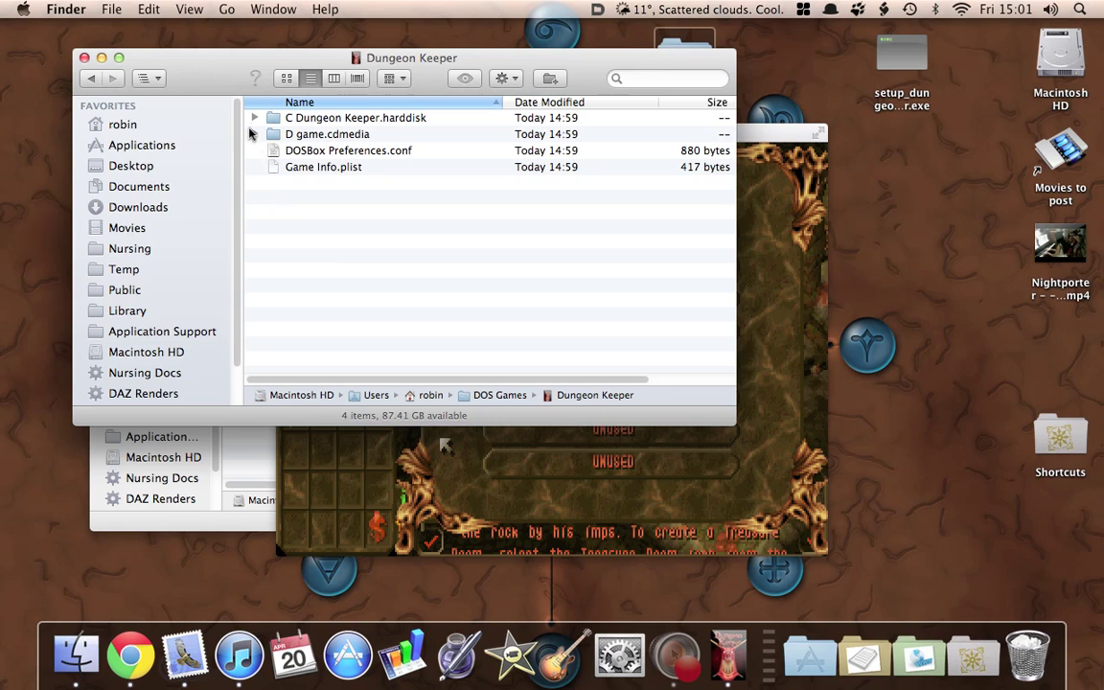
pyautogui.click(254, 117)
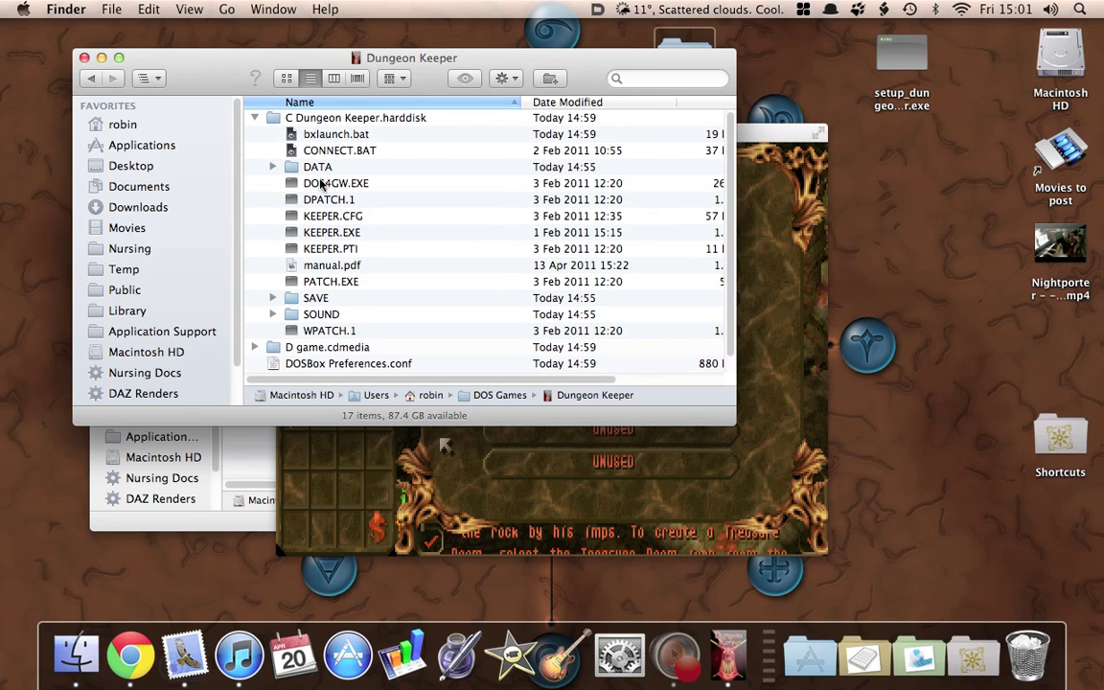
pyautogui.click(254, 118)
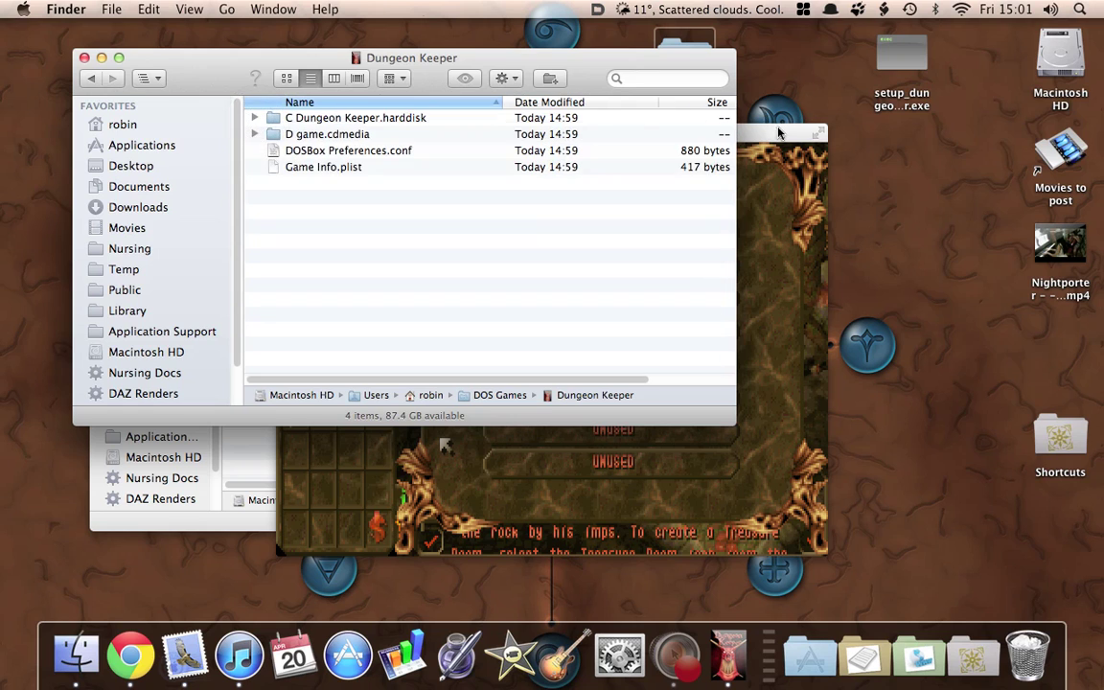
pyautogui.click(778, 130)
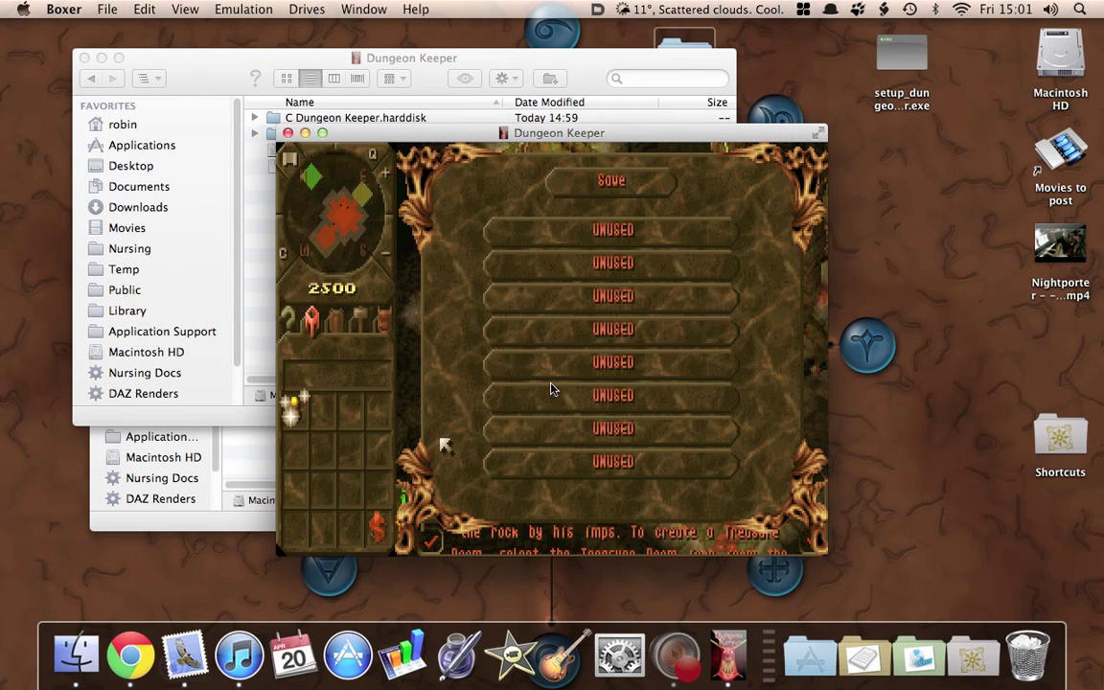
pyautogui.click(158, 388)
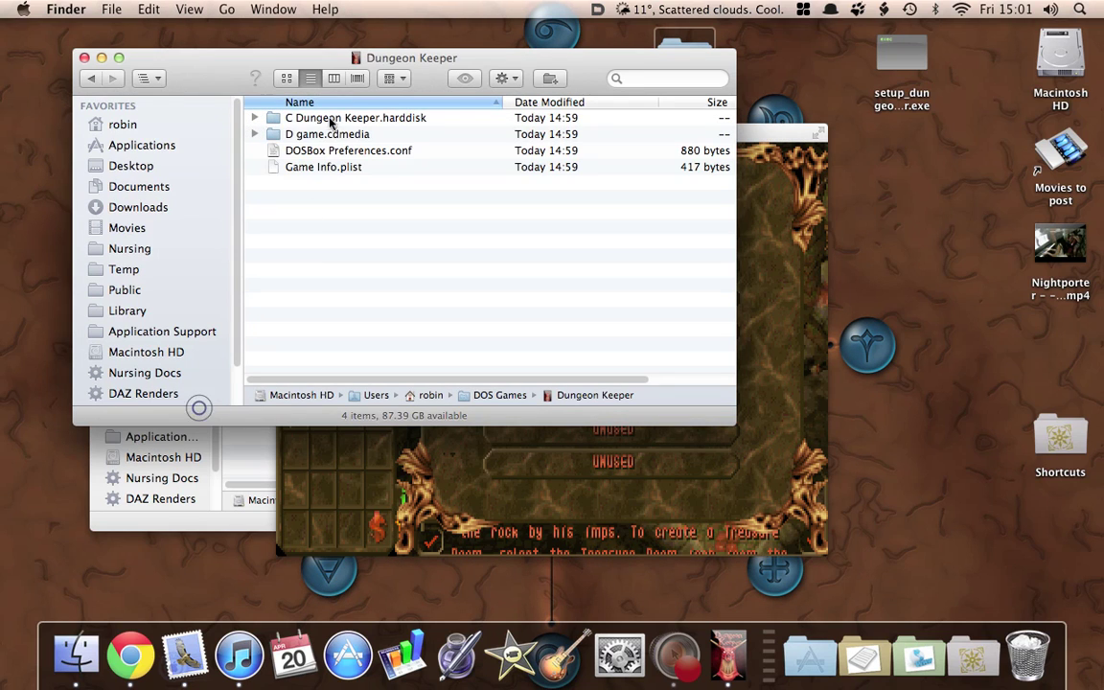
# Return from the gamebox contents to the DOS Games folder and view the Dungeon Keeper gamebox in the list.
pyautogui.click(86, 79)
pyautogui.click(260, 210)
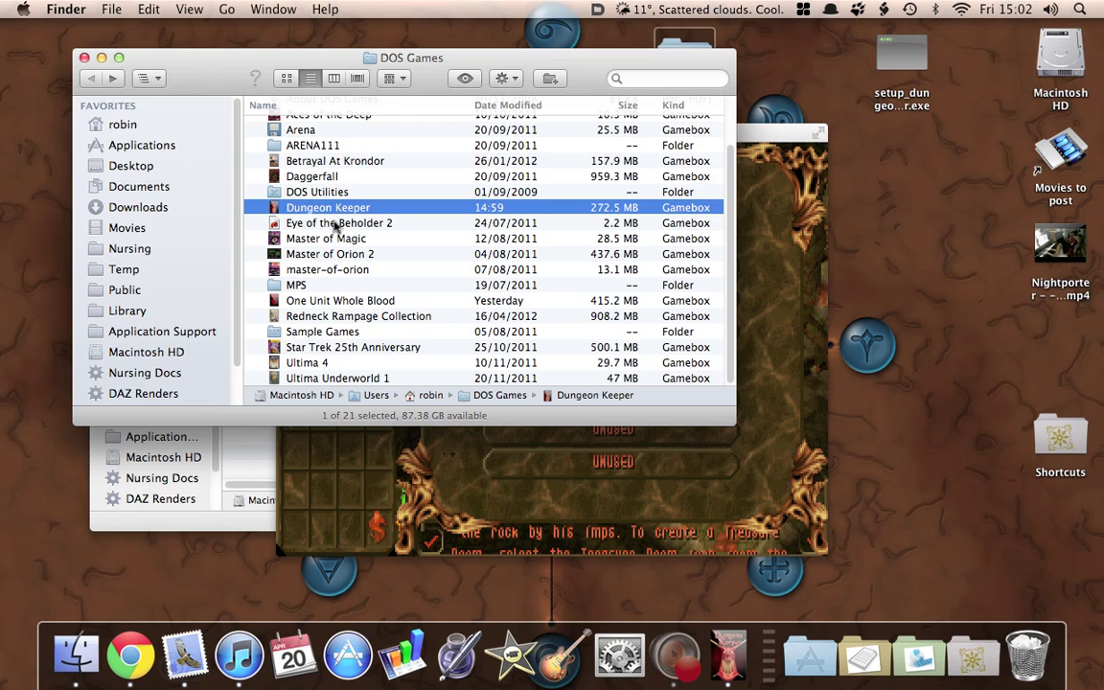
pyautogui.scroll(1, 341, 217)
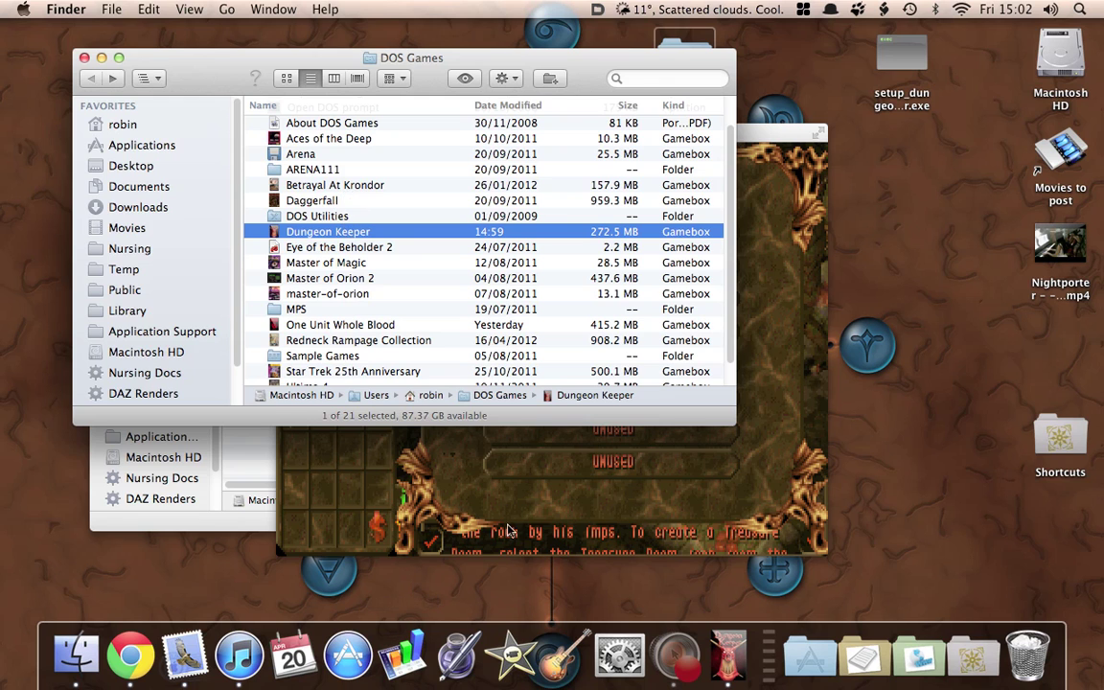
pyautogui.click(458, 472)
pyautogui.click(205, 461)
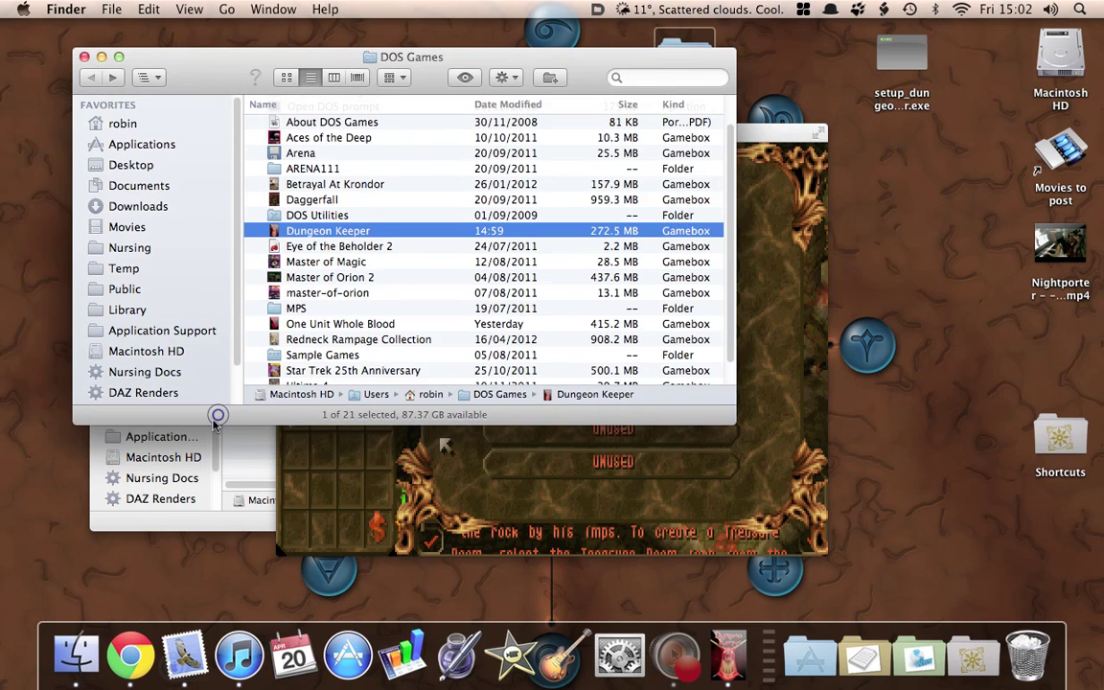
# Switch back to Boxer and close the running Dungeon Keeper game without saving.
pyautogui.press('super+Tab')
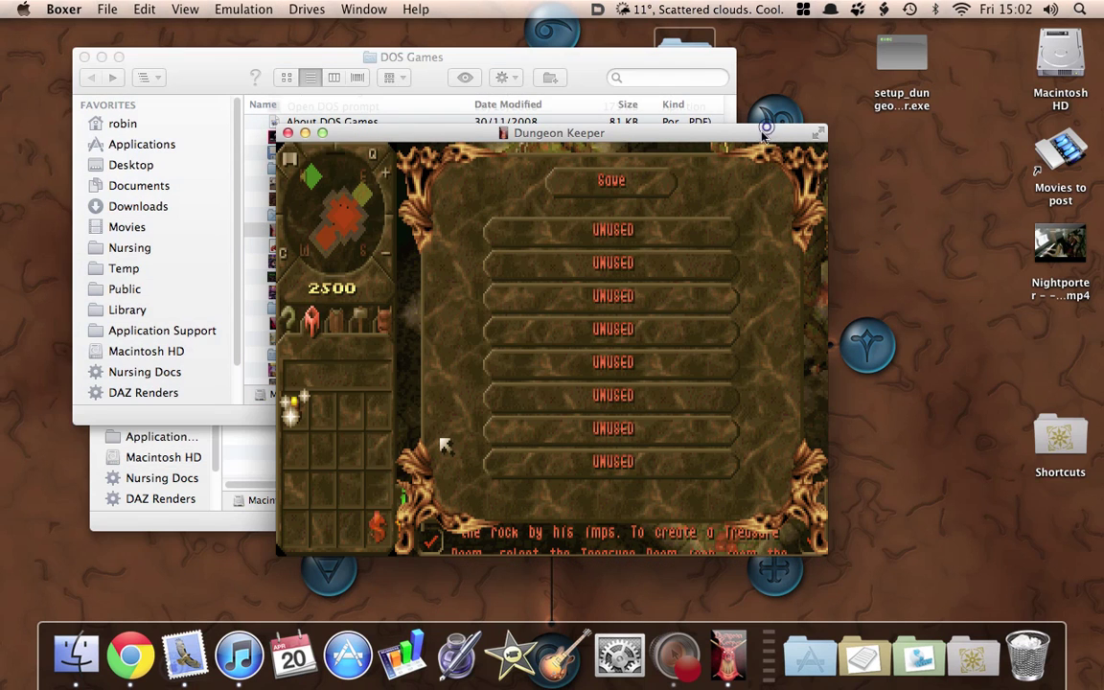
pyautogui.click(288, 133)
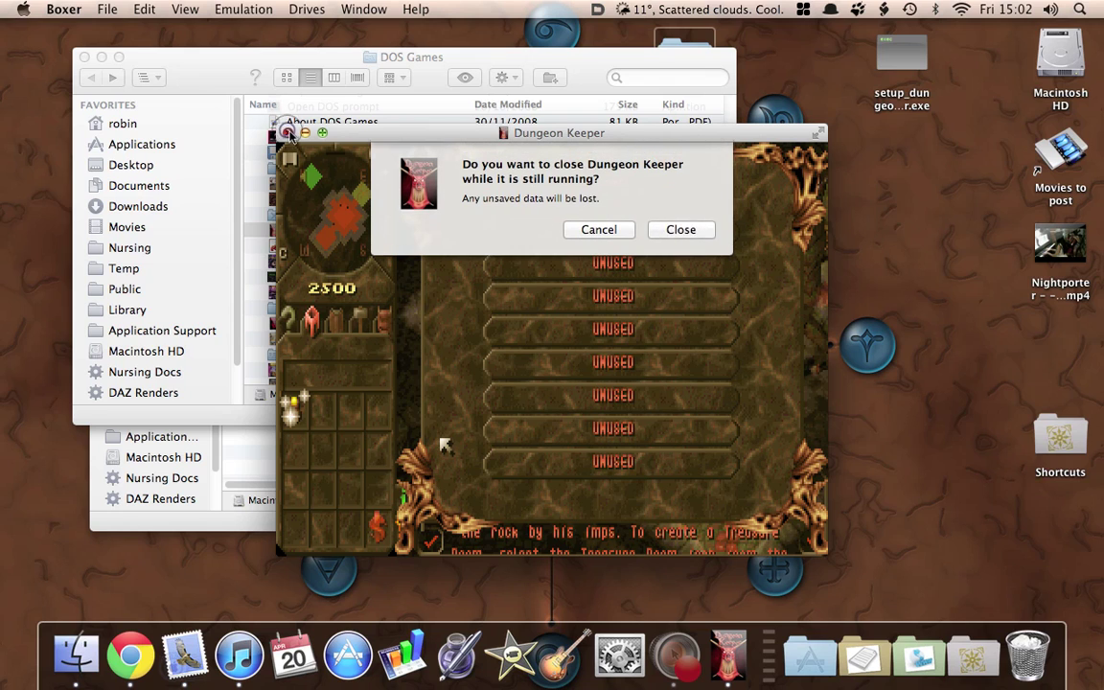
pyautogui.click(682, 230)
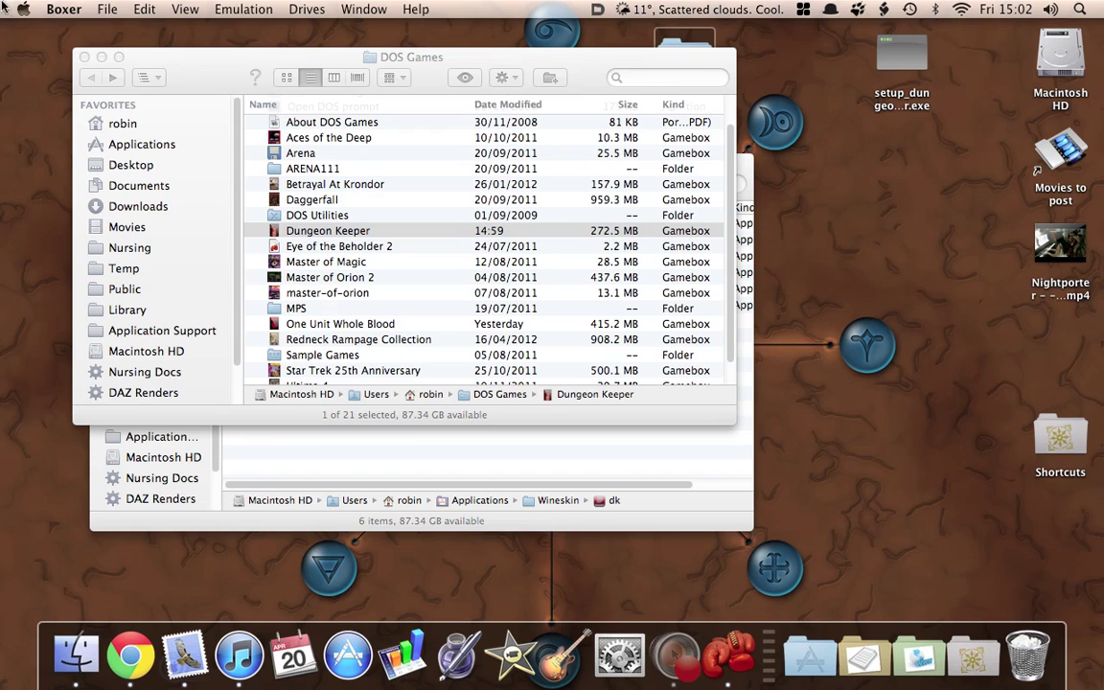
# Open Boxer's window for importing a new game, move it clear of the game list, and close it.
pyautogui.click(65, 9)
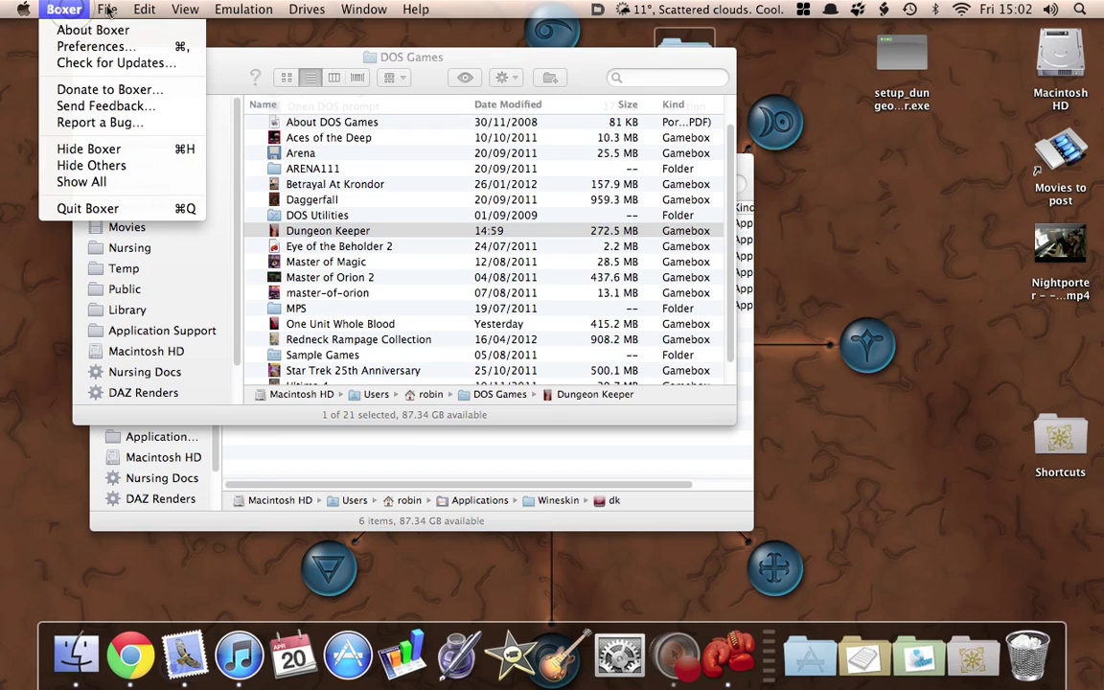
pyautogui.moveTo(108, 10)
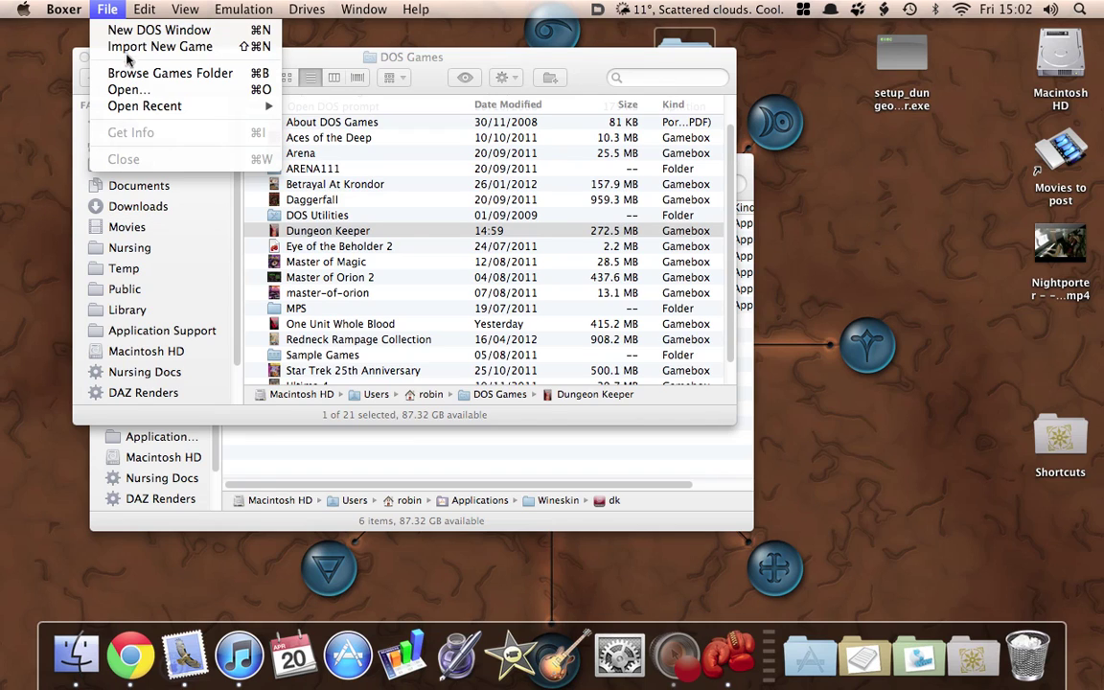
pyautogui.click(128, 46)
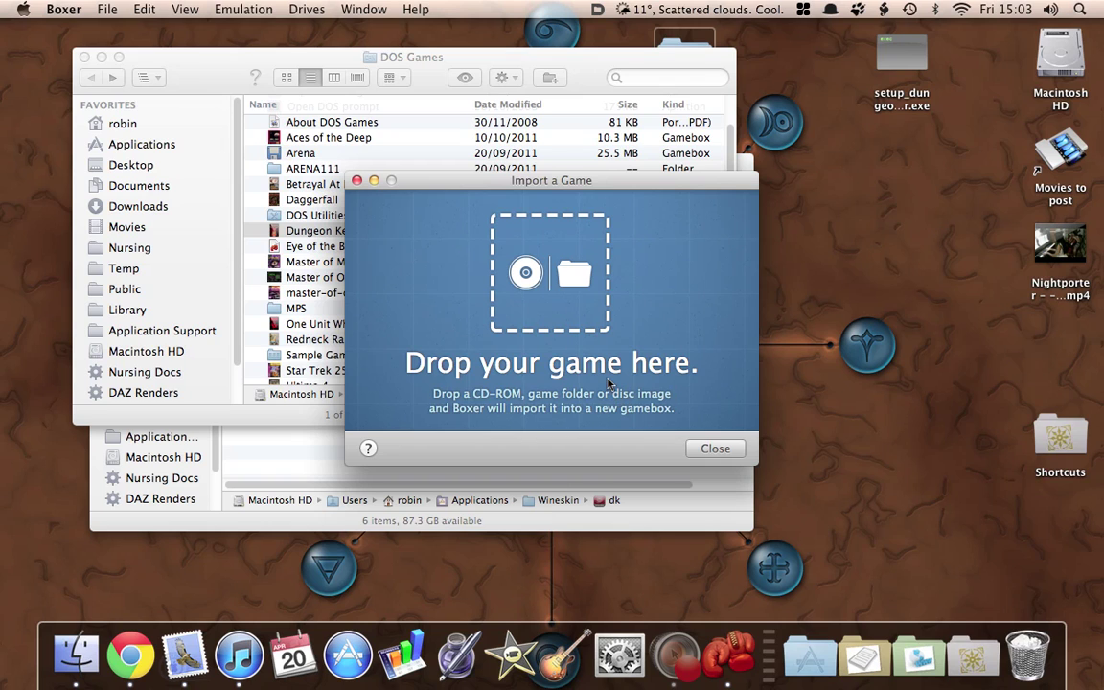
pyautogui.moveTo(427, 181); pyautogui.dragTo(497, 246)
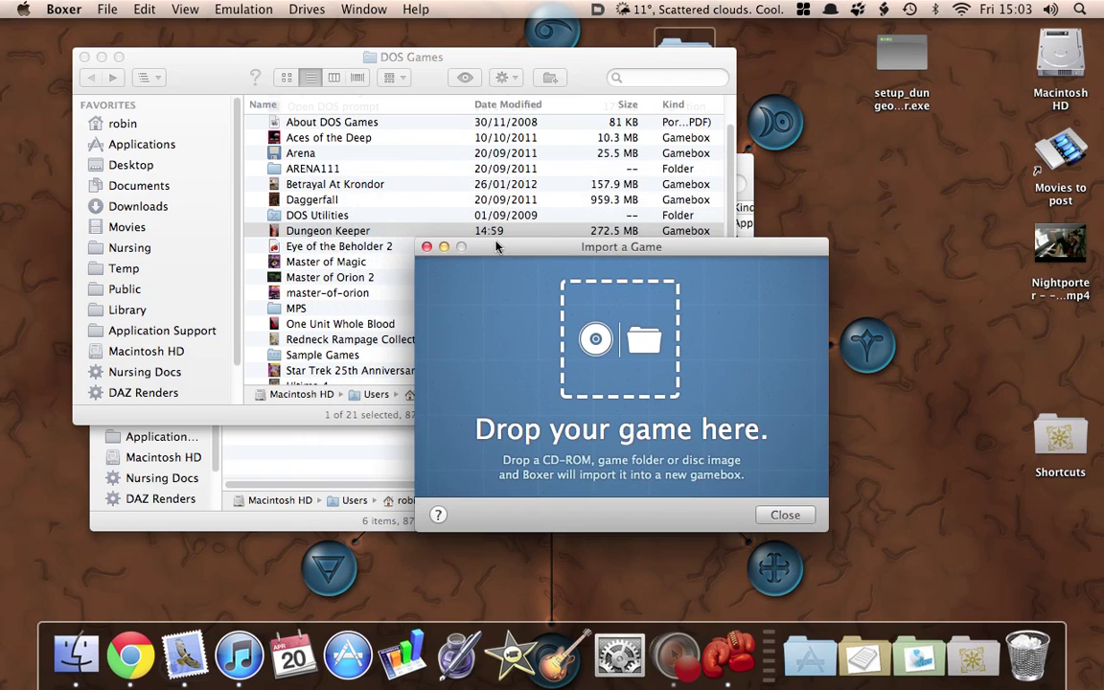
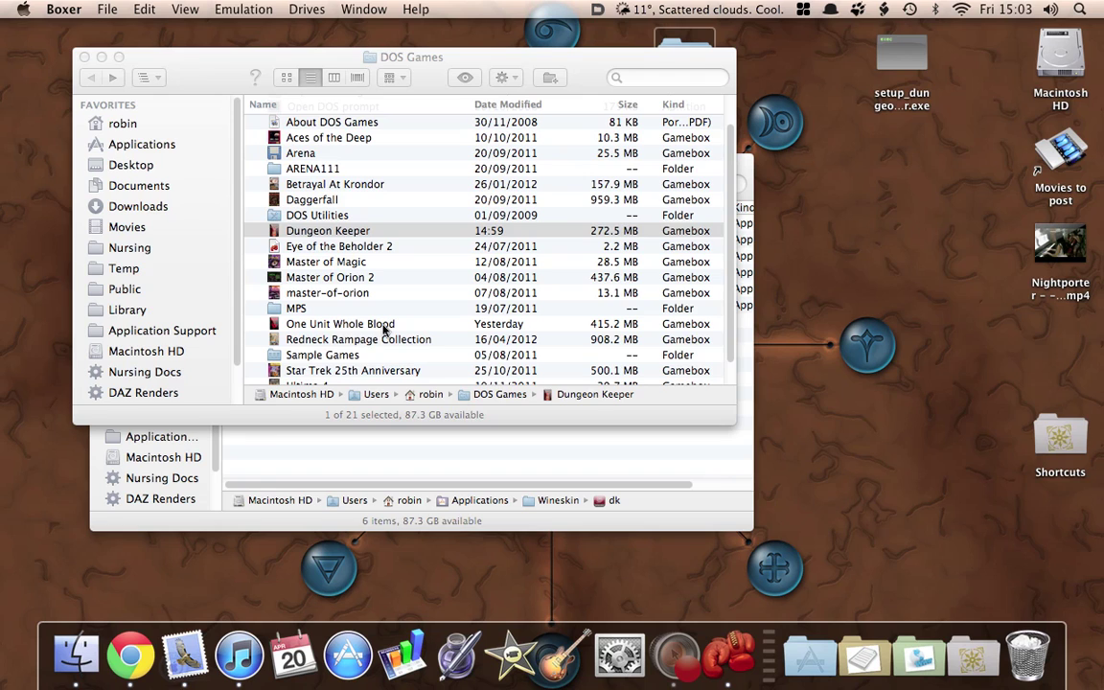
# Look through the gameboxes listed in the DOS Games folder.
pyautogui.scroll(-2, 350, 288)
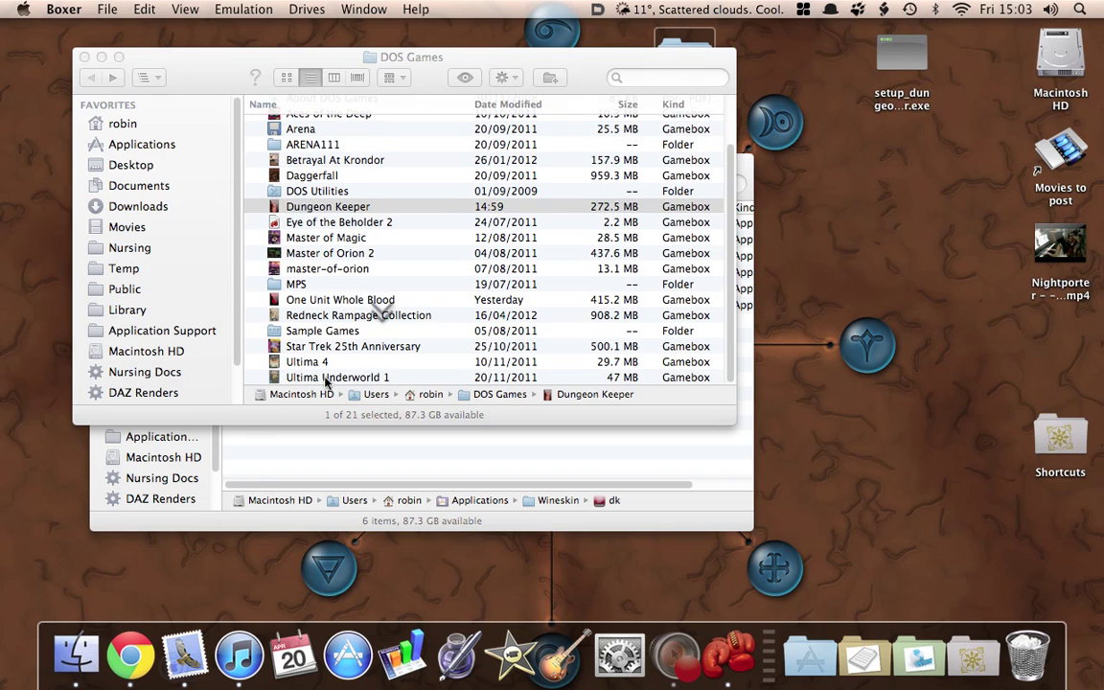
pyautogui.scroll(3, 345, 259)
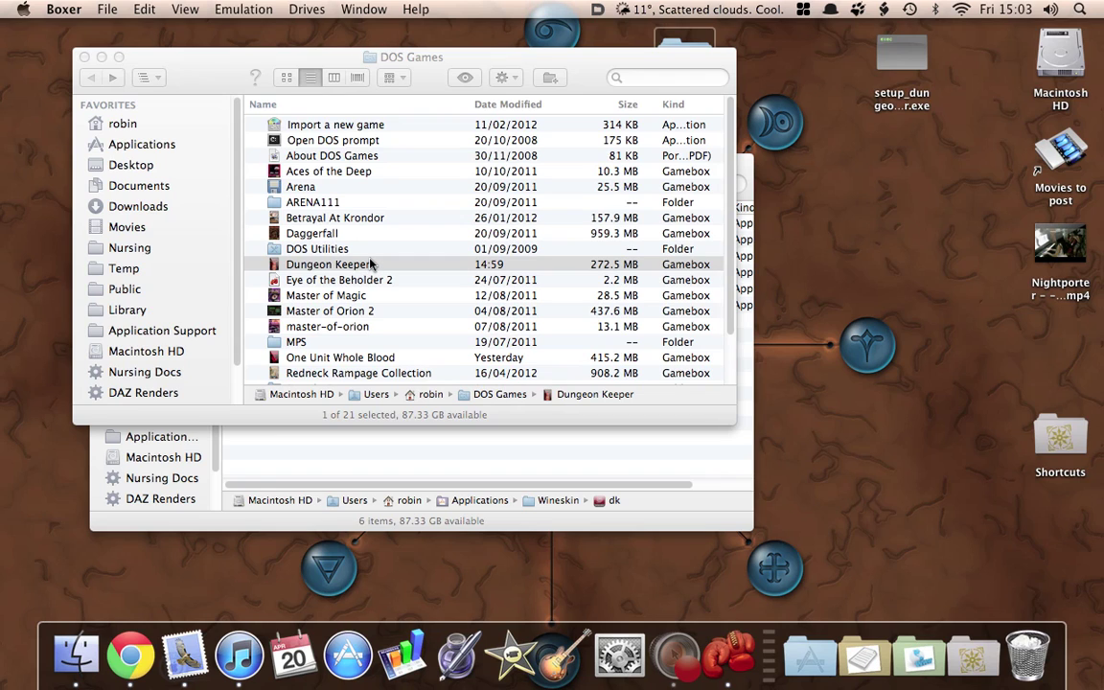
pyautogui.scroll(-3, 370, 263)
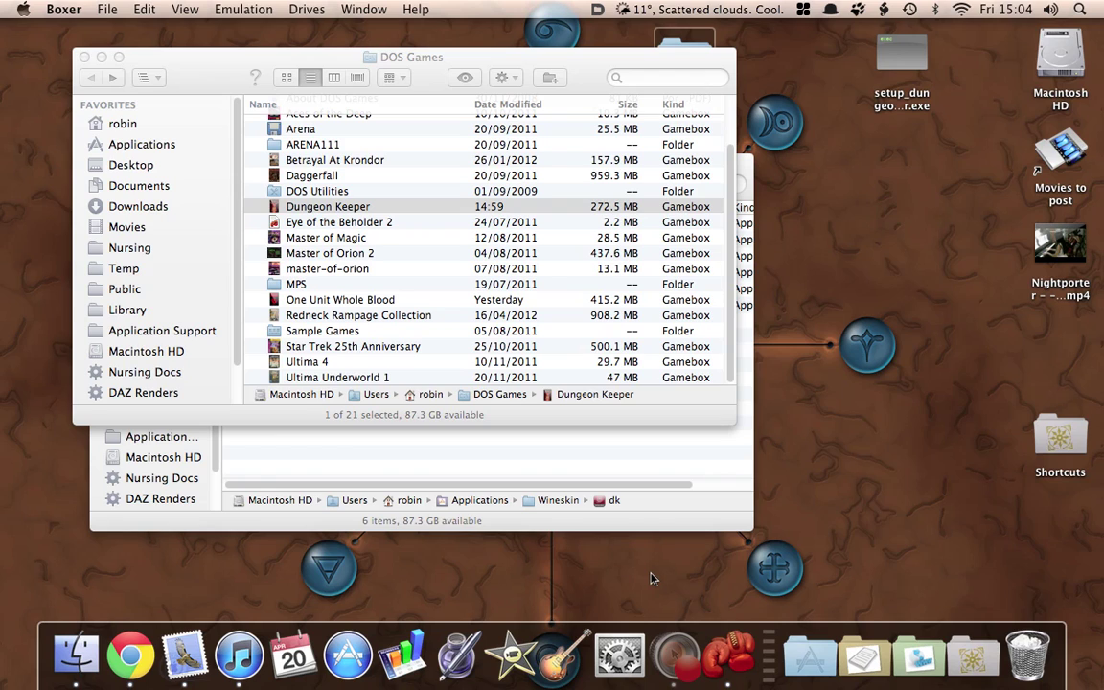
# Switch to Chrome and go from the GOG.com games catalogue to the site's home page.
pyautogui.rightClick(130, 656)
pyautogui.click(249, 441)
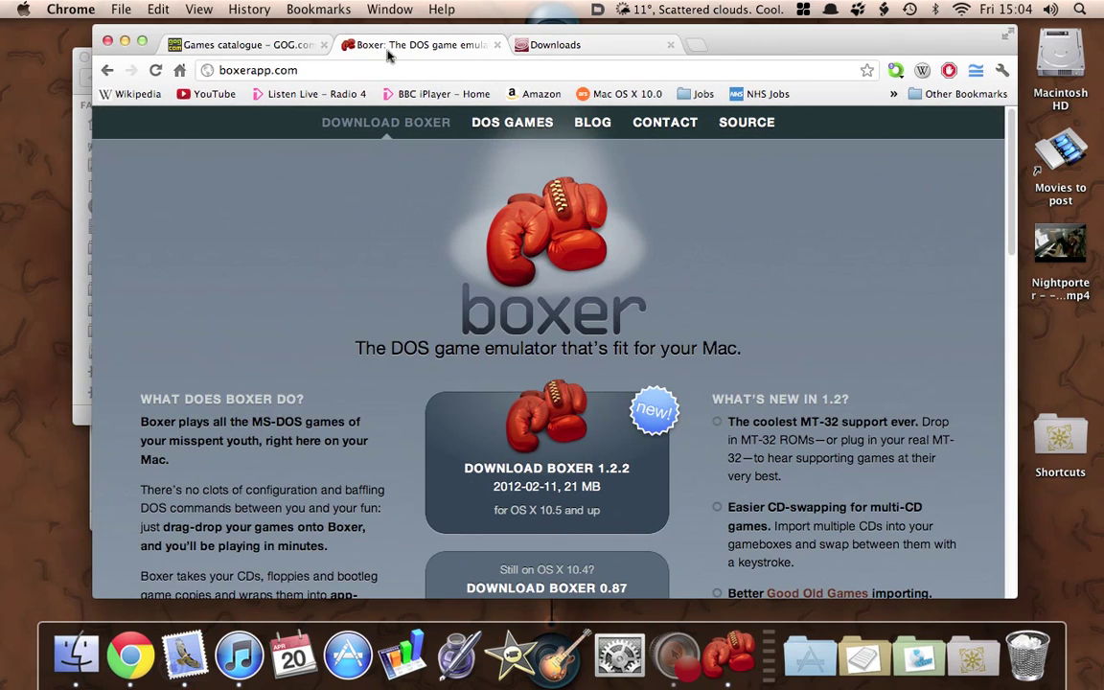
pyautogui.click(230, 44)
pyautogui.scroll(10, 444, 246)
pyautogui.moveTo(300, 125)
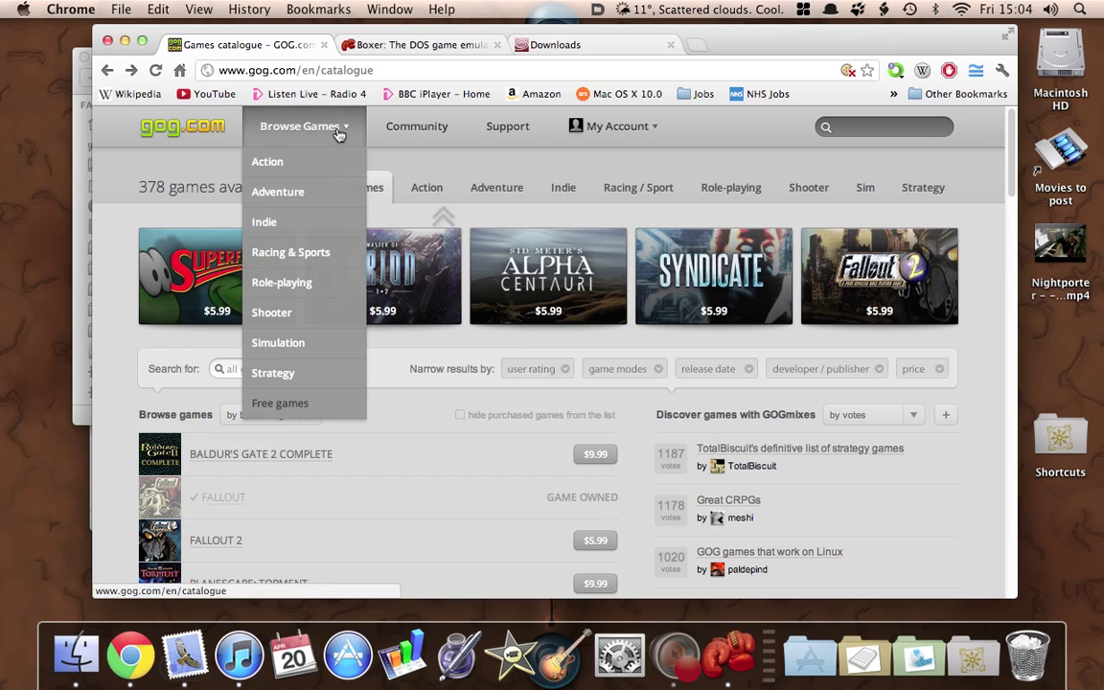
pyautogui.click(196, 139)
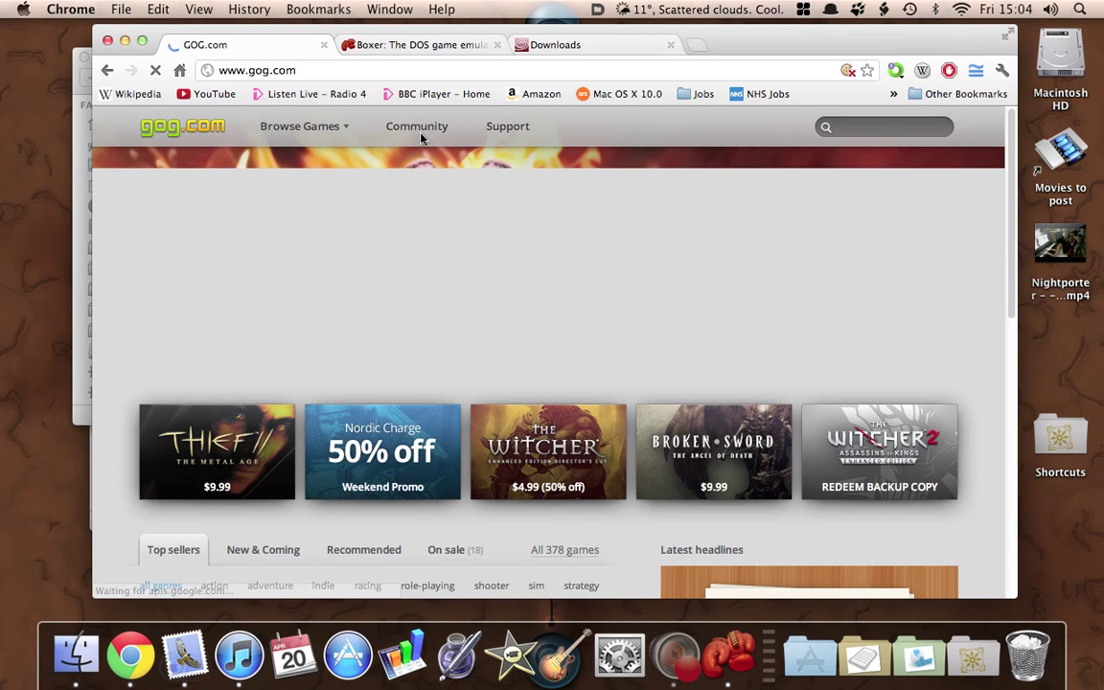
# Open GOG.com's Community page and go to the Dungeon Keeper series forum.
pyautogui.click(422, 134)
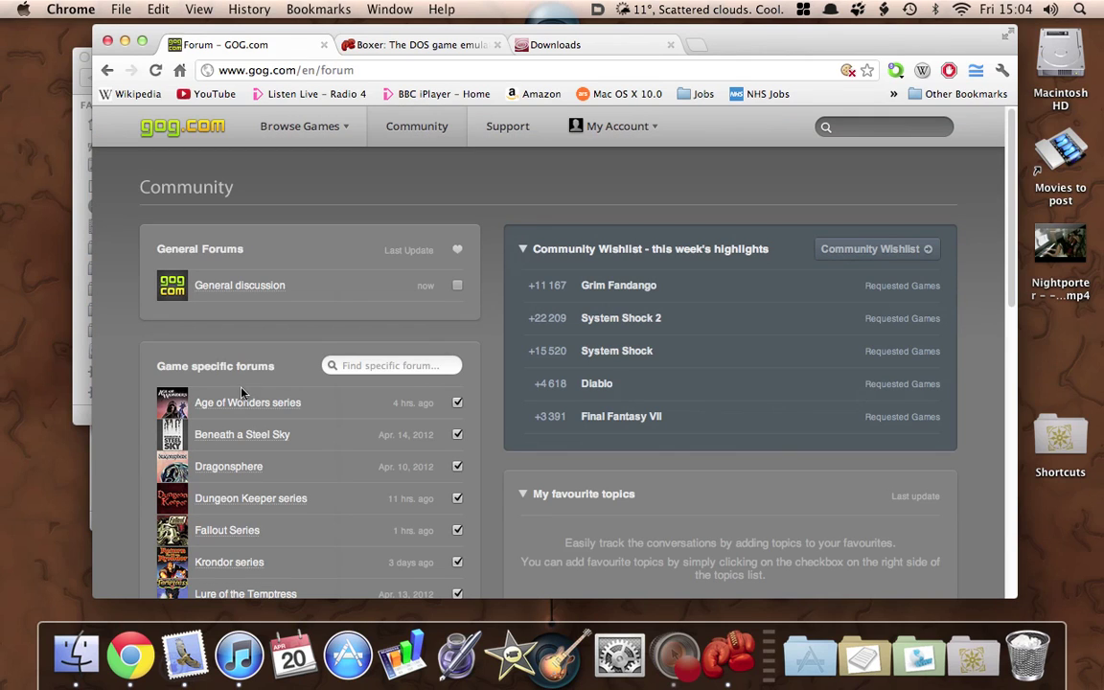
pyautogui.scroll(-3, 338, 362)
pyautogui.scroll(-1, 339, 362)
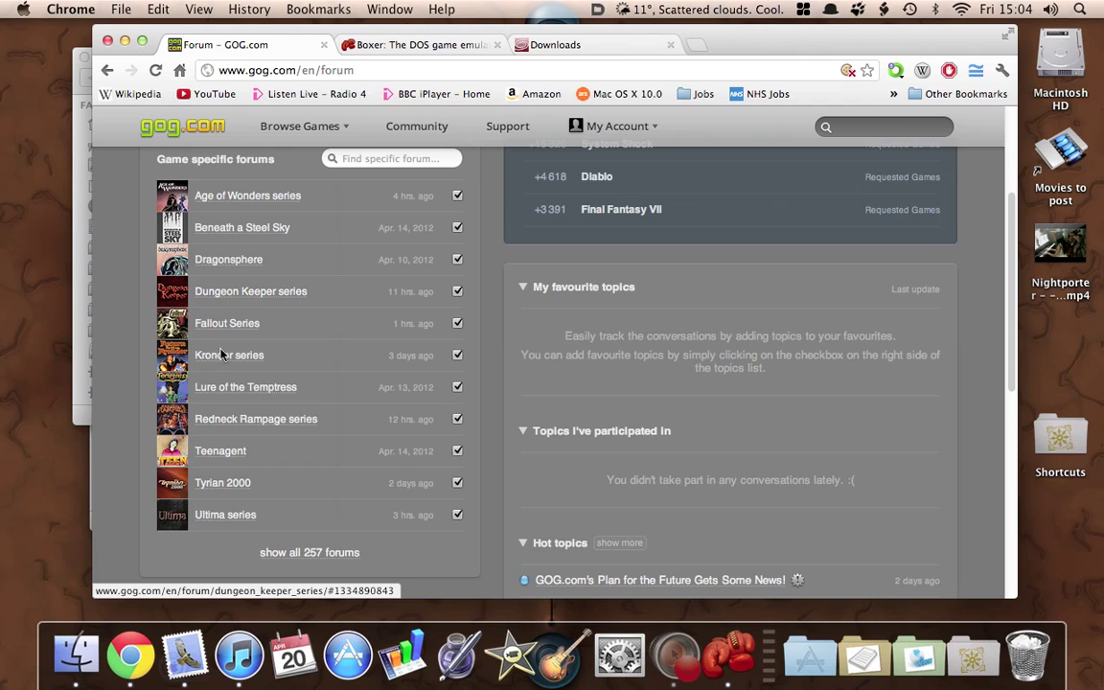
pyautogui.click(220, 290)
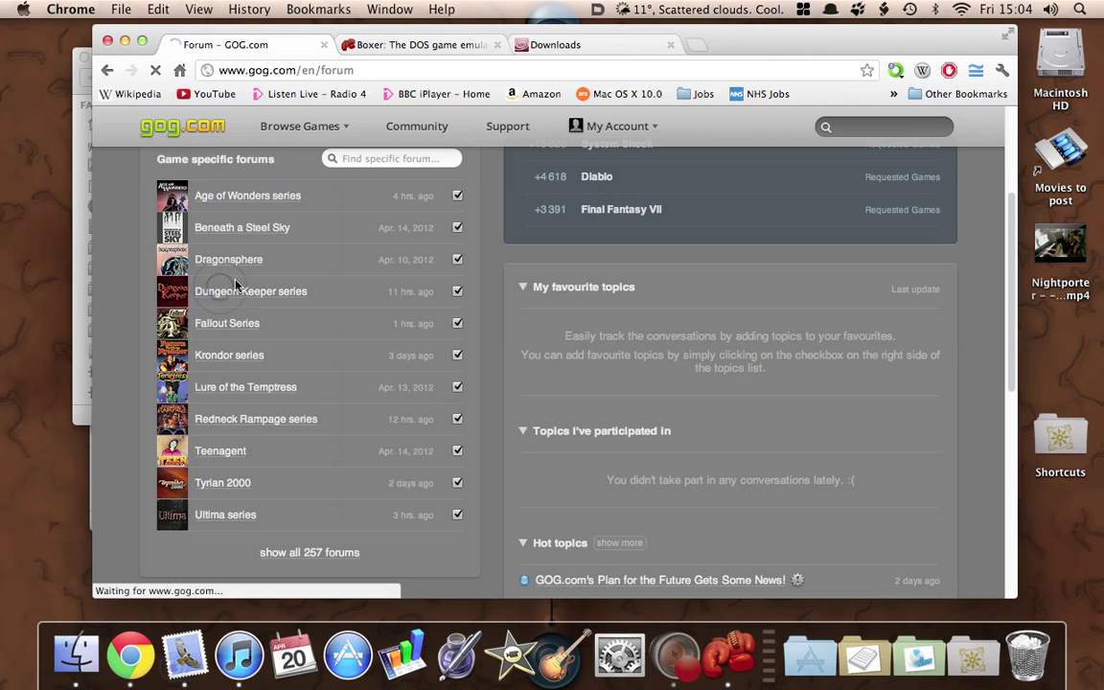
# Look through the topics on the first page of the Dungeon Keeper series forum, down to the page footer.
pyautogui.middleClick(310, 317)
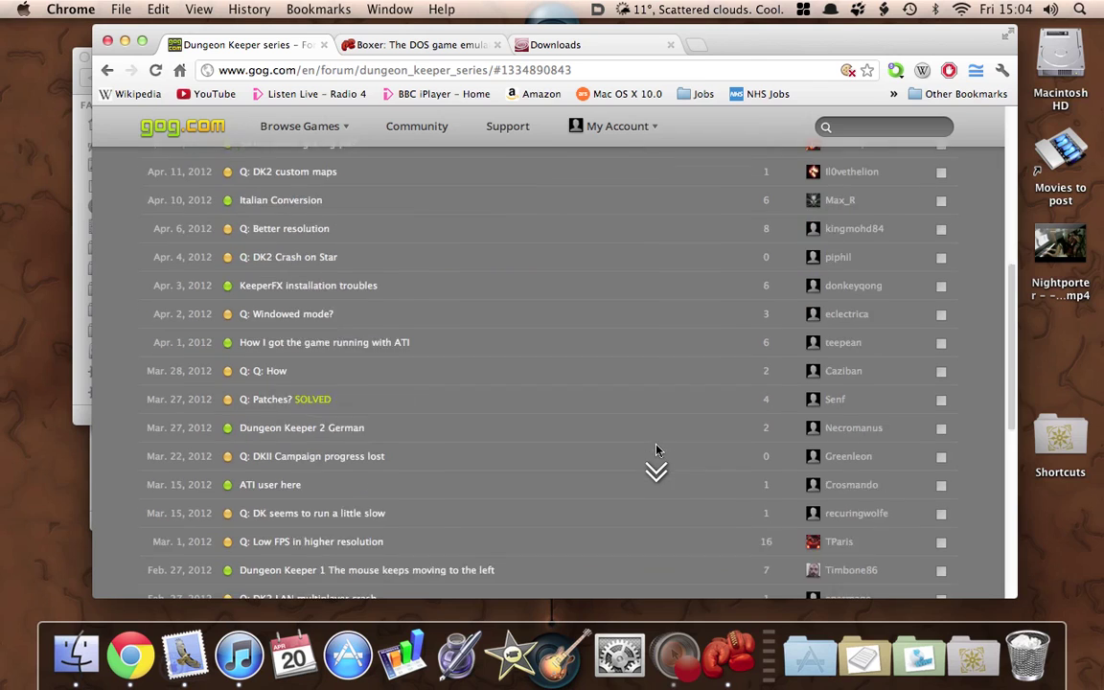
pyautogui.click(655, 468)
pyautogui.middleClick(488, 399)
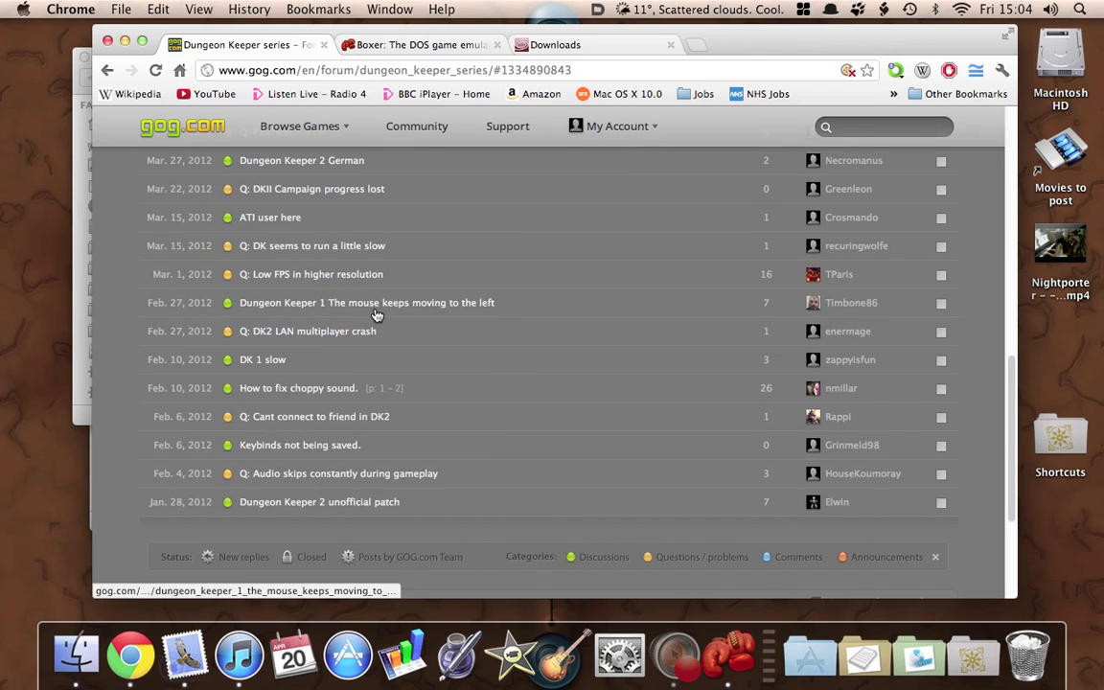
pyautogui.middleClick(401, 398)
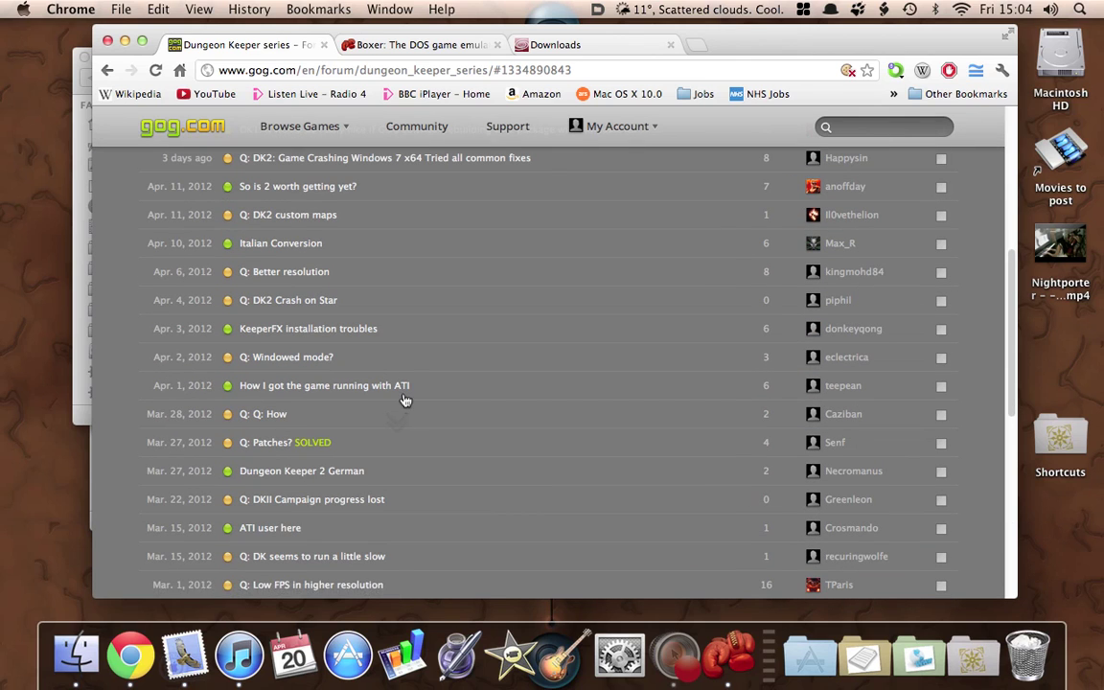
pyautogui.middleClick(404, 398)
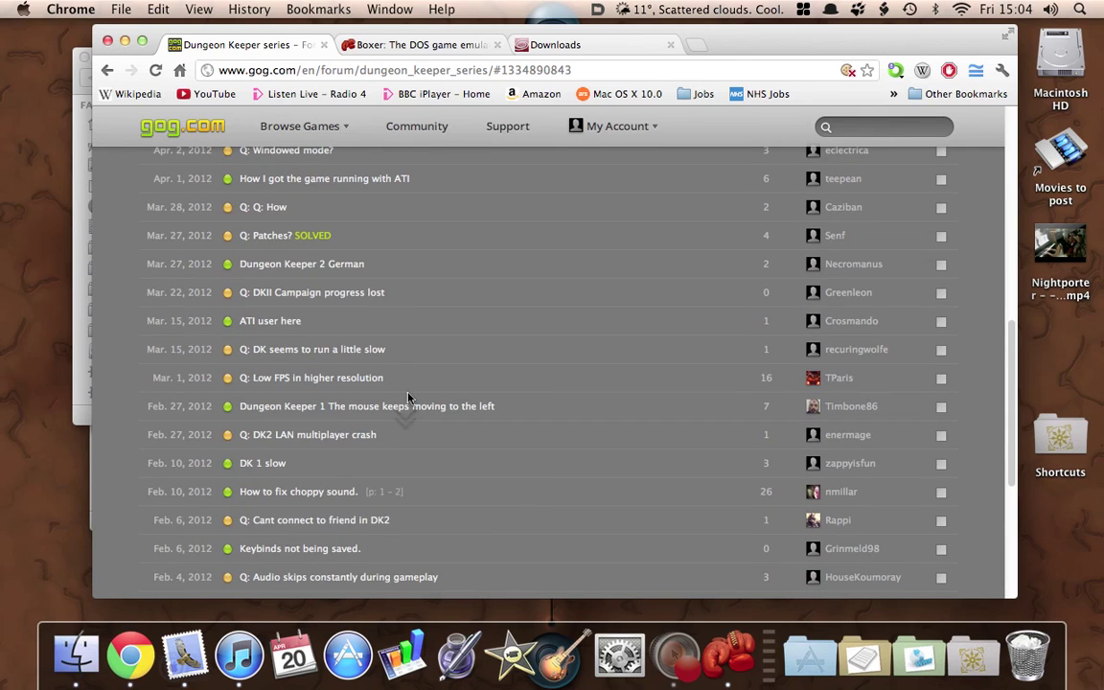
pyautogui.middleClick(406, 398)
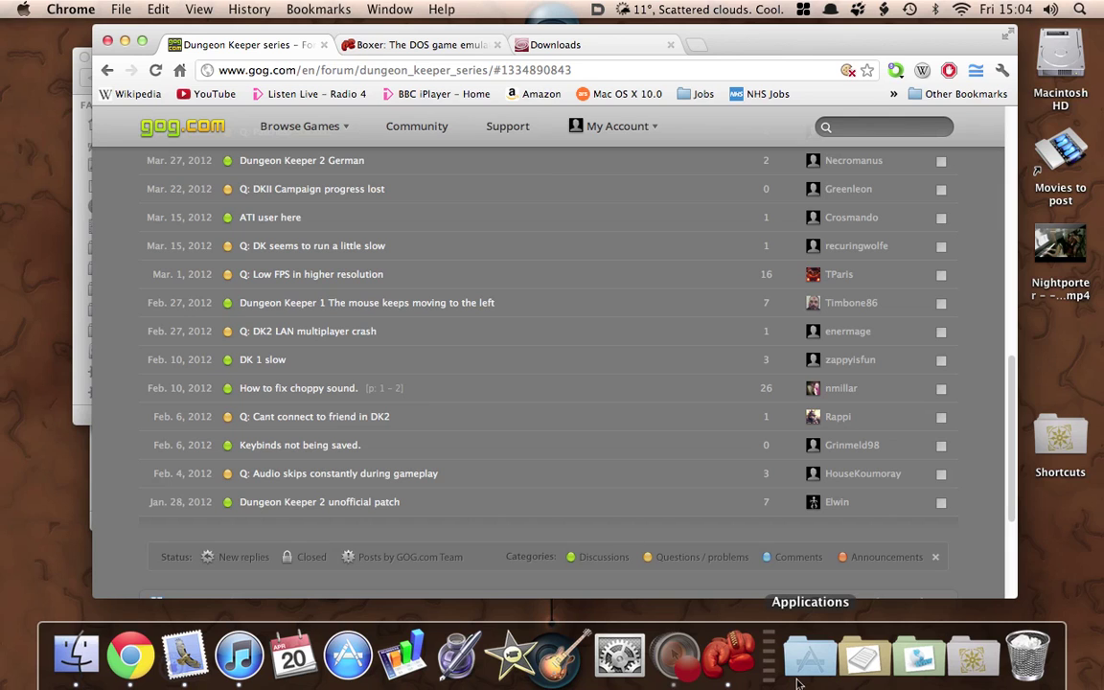
pyautogui.middleClick(653, 558)
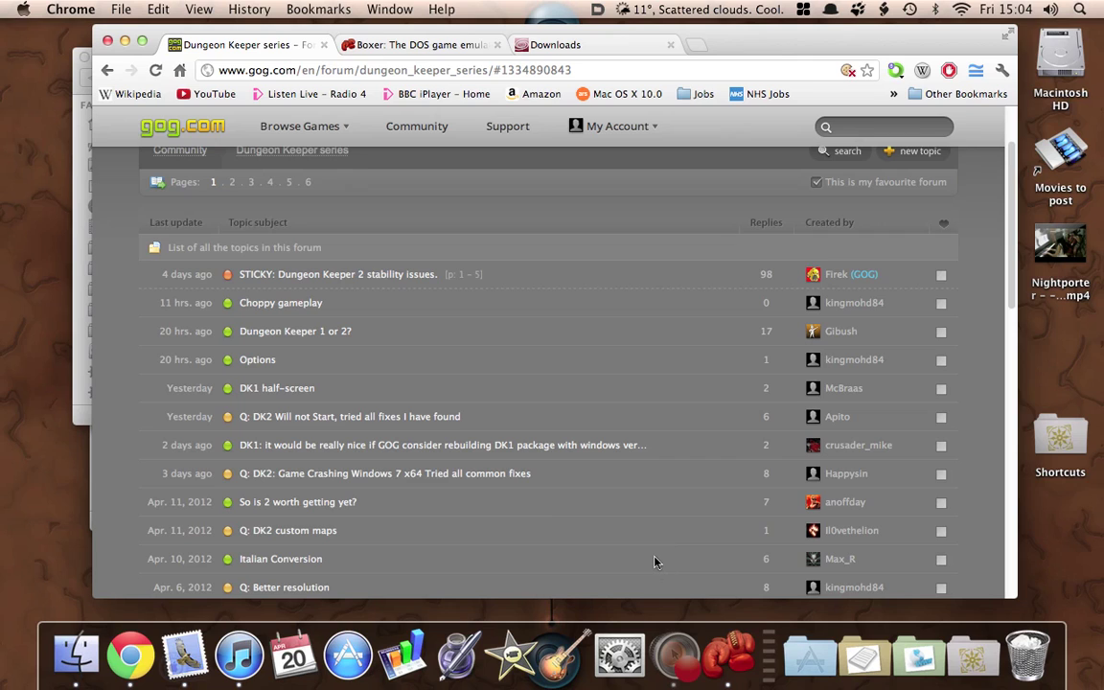
pyautogui.scroll(-15, 654, 563)
pyautogui.middleClick(654, 562)
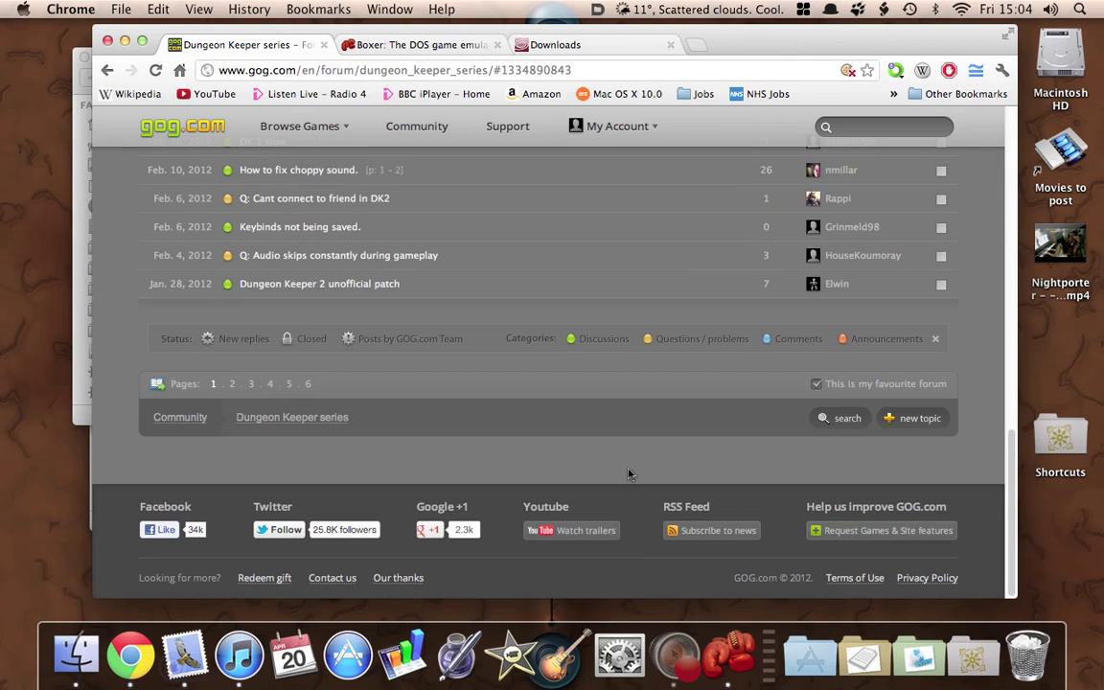